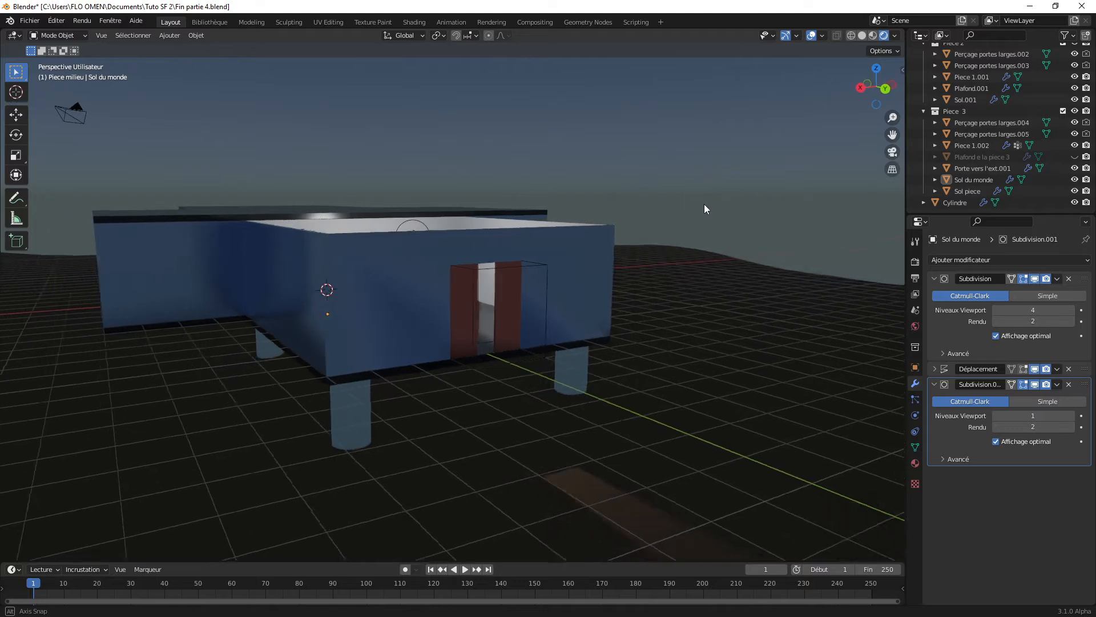
Step: Examine the building's exterior, the open-roofed room and its front double doors from several angles and distances
scroll(696, 204, up, 2)
scroll(697, 204, up, 2)
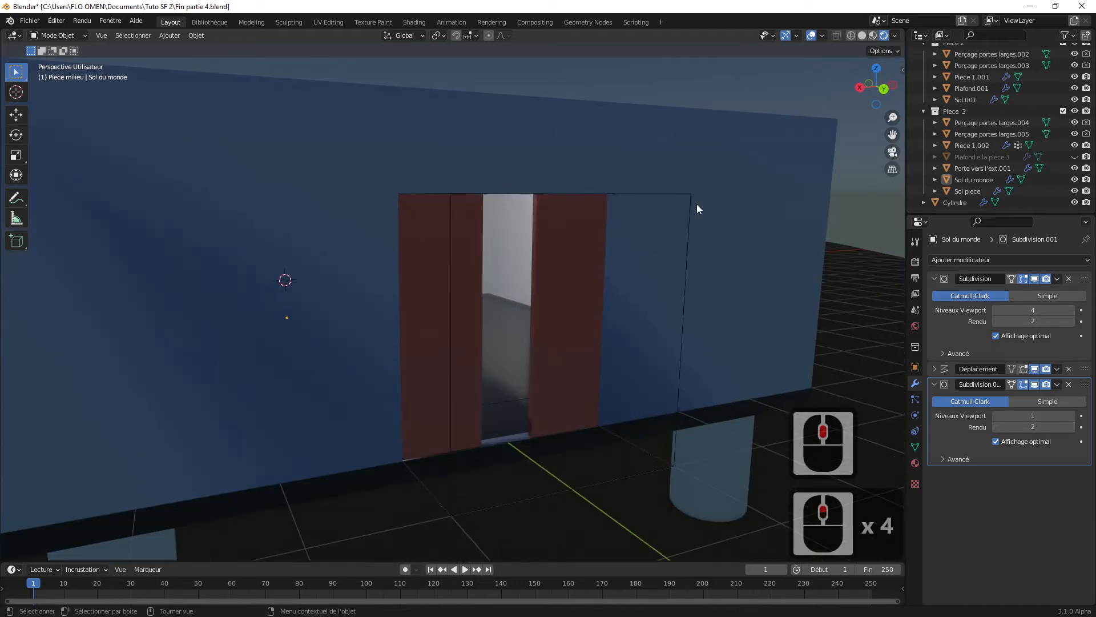
scroll(696, 204, down, 6)
middle_drag(695, 204, 674, 221)
scroll(438, 255, up, 3)
scroll(445, 257, up, 2)
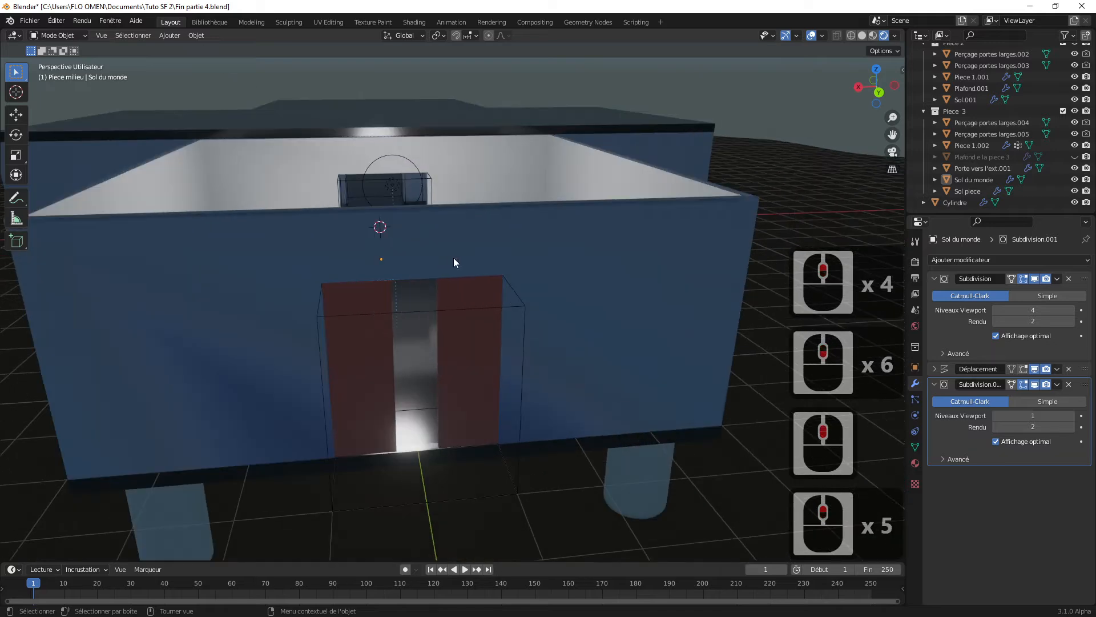
scroll(457, 239, down, 3)
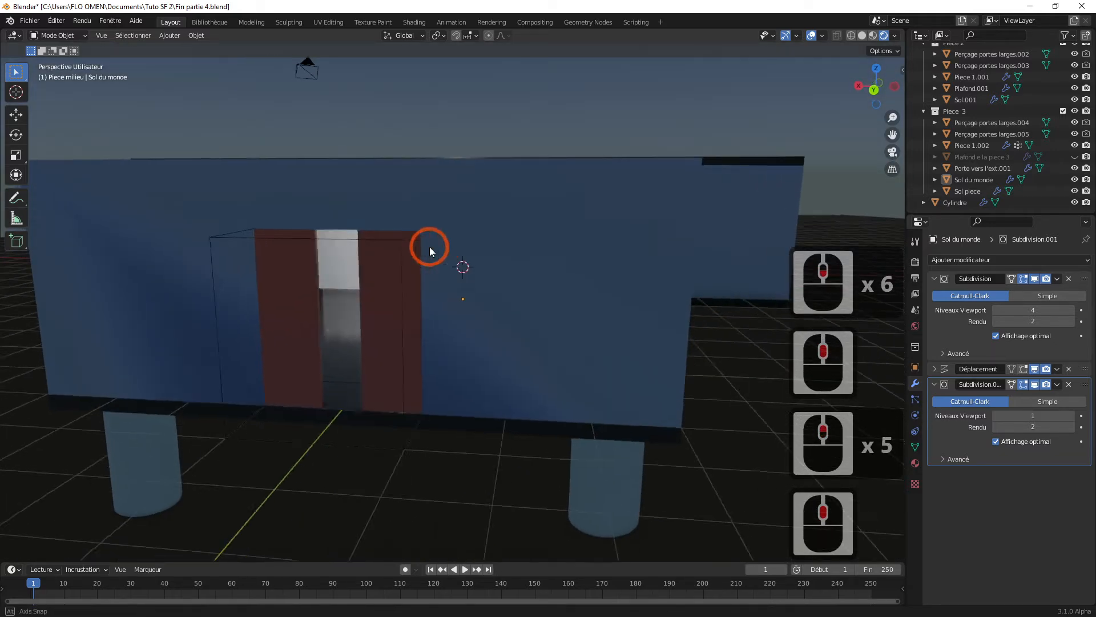
middle_drag(429, 246, 506, 269)
scroll(481, 244, up, 2)
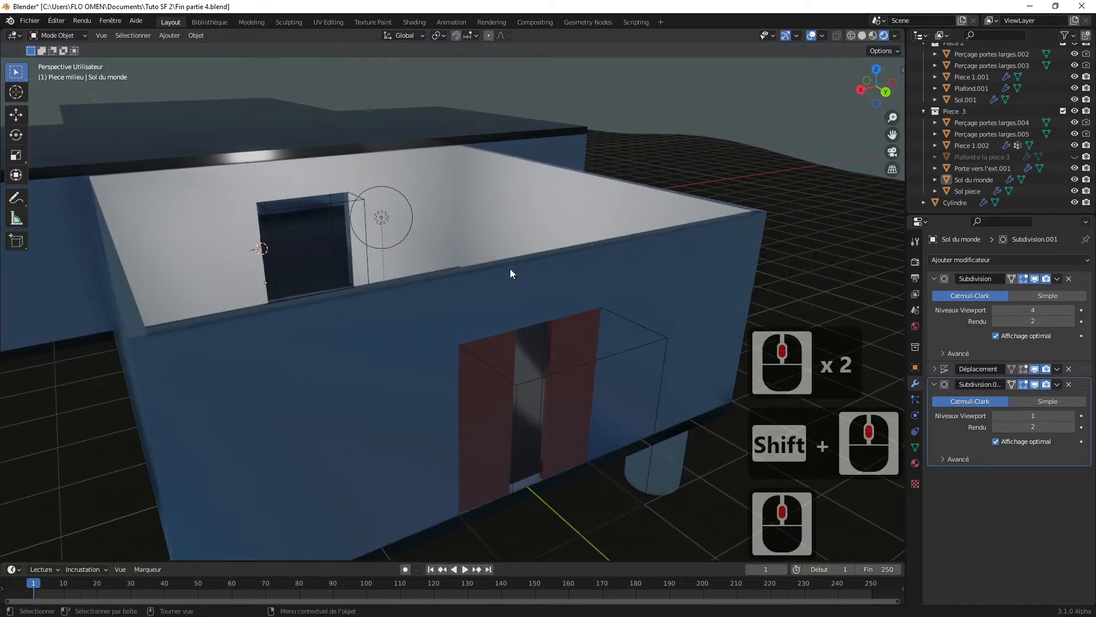
scroll(510, 269, down, 6)
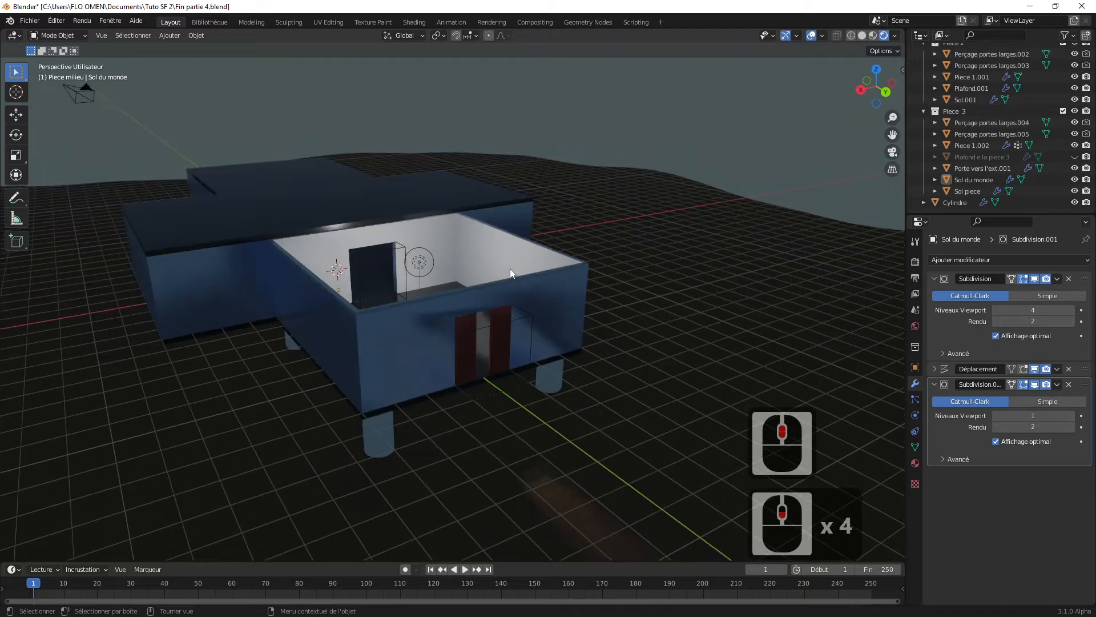
scroll(510, 270, up, 6)
scroll(509, 268, down, 2)
scroll(509, 268, up, 3)
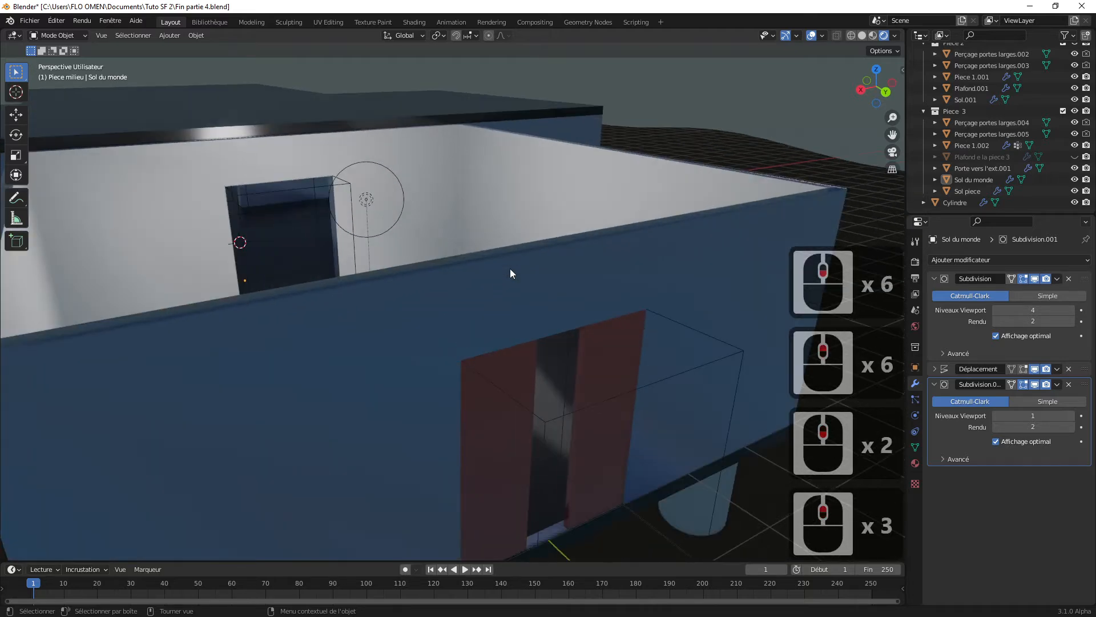
scroll(562, 241, down, 3)
Step: Collapse the Piece 3, Piece 2 and Piece milieu collections in the scene hierarchy, keeping Collection expanded
click(932, 123)
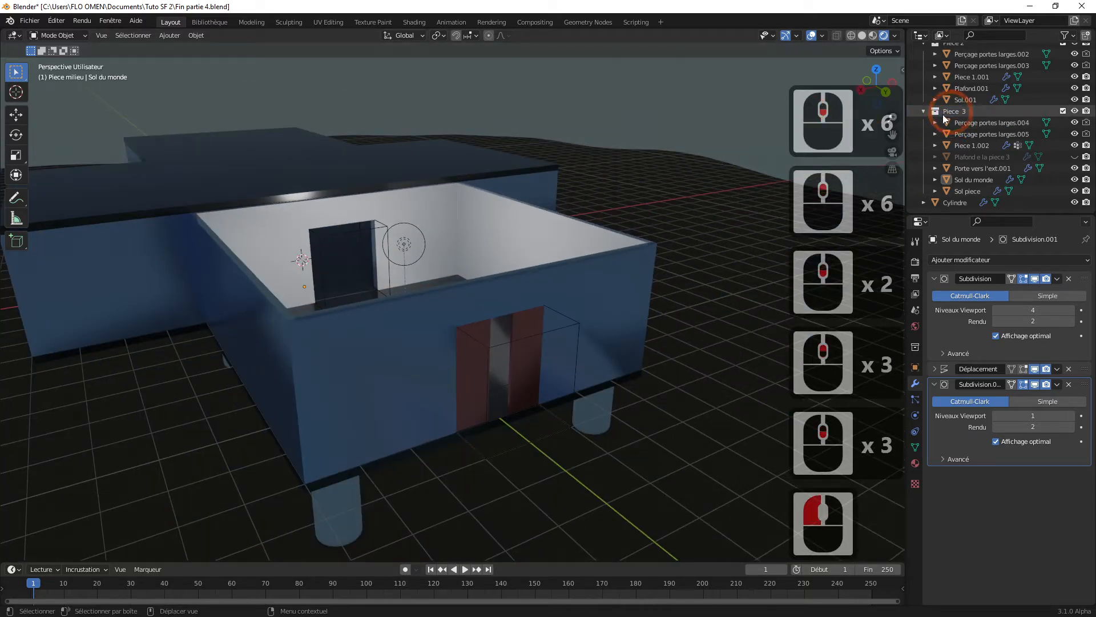
click(625, 273)
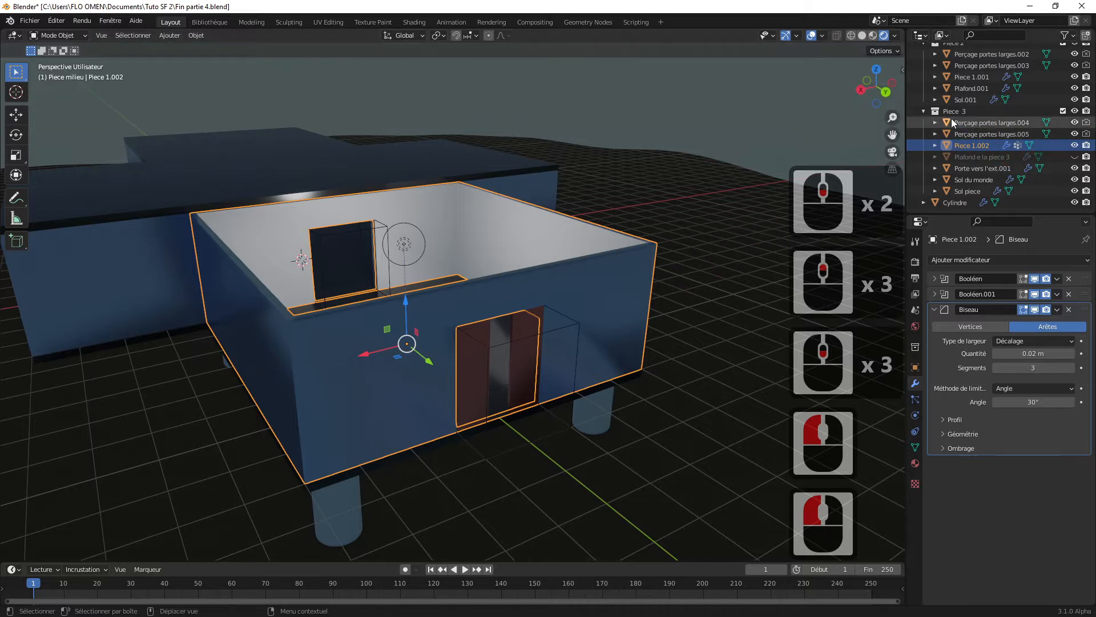
click(928, 111)
click(923, 111)
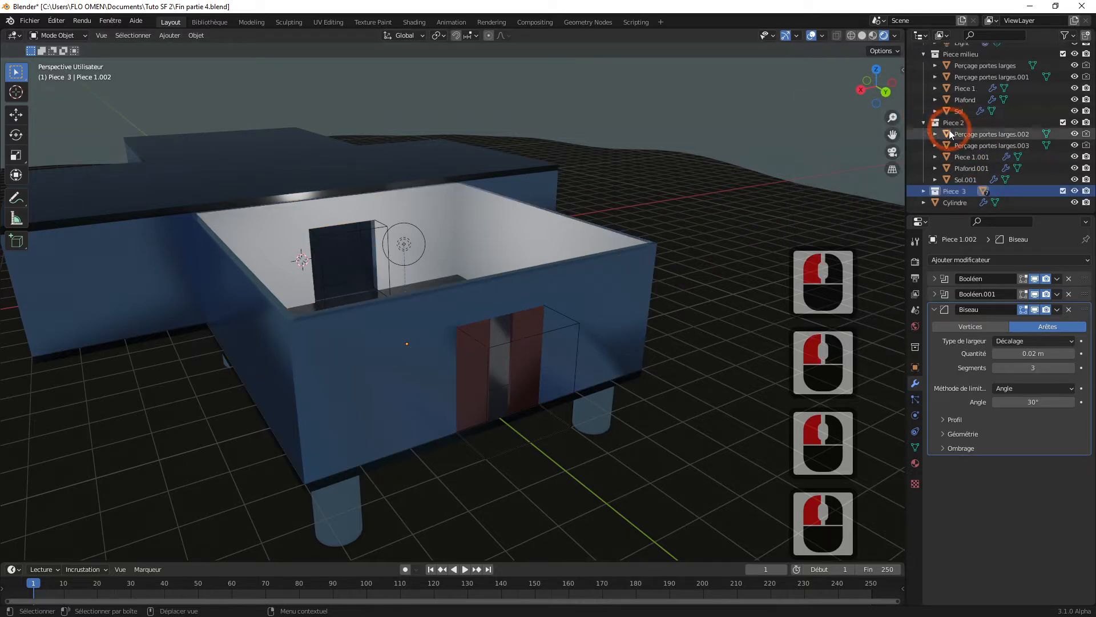
click(924, 121)
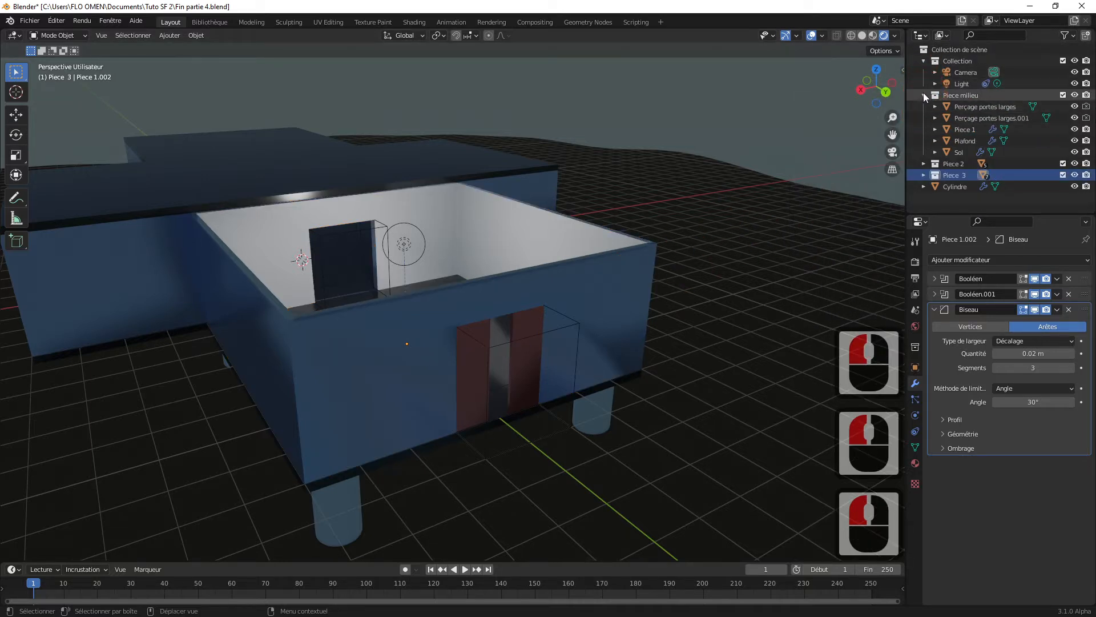
click(923, 95)
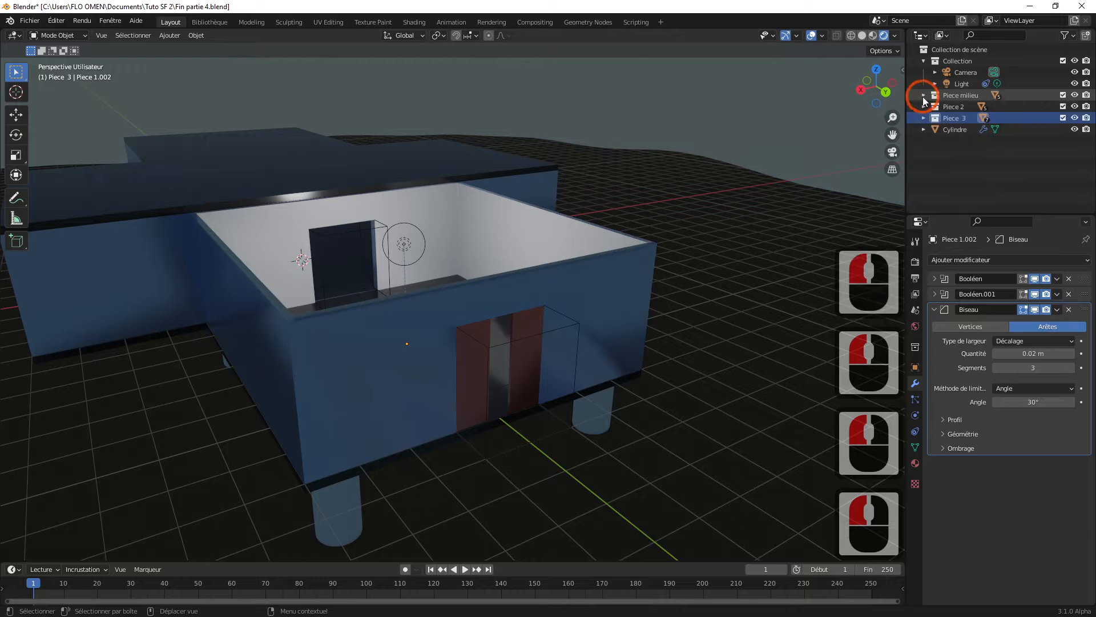
click(923, 61)
click(922, 61)
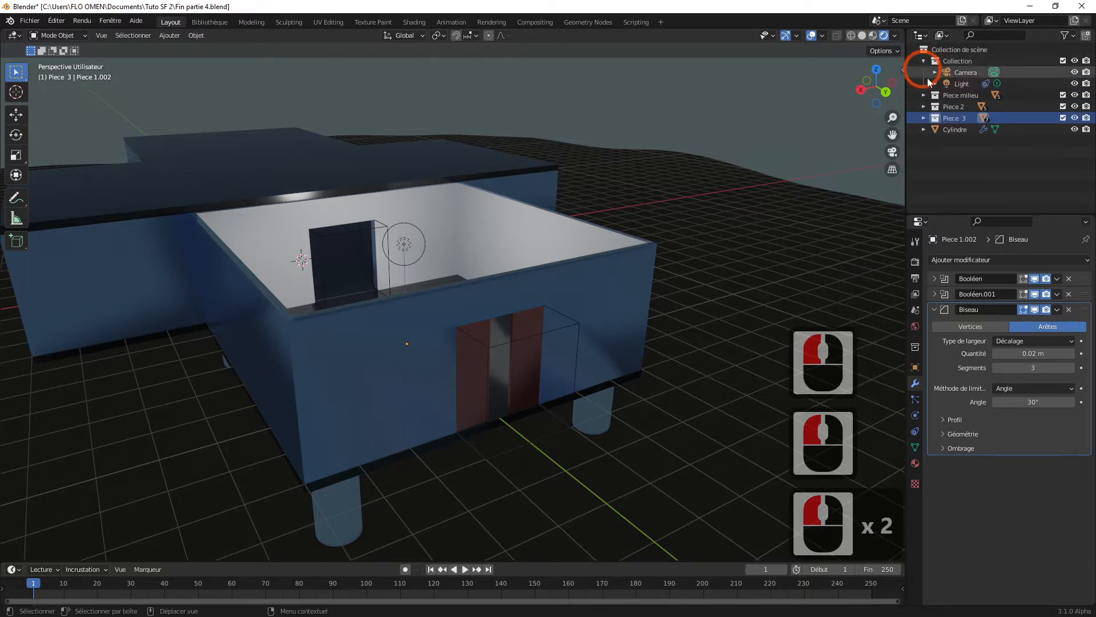
Step: Select the Camera and align it to the current perspective view of the open-roofed room and front doors
click(963, 75)
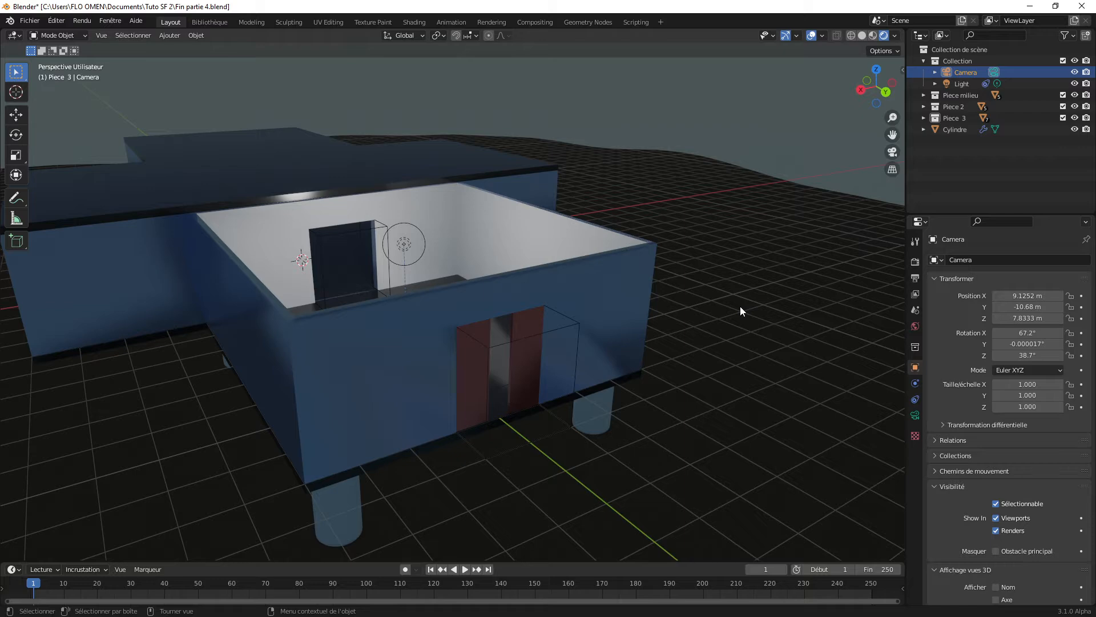
key(KP_0)
key(KP_0)
key(KP_0)
key(KP_0)
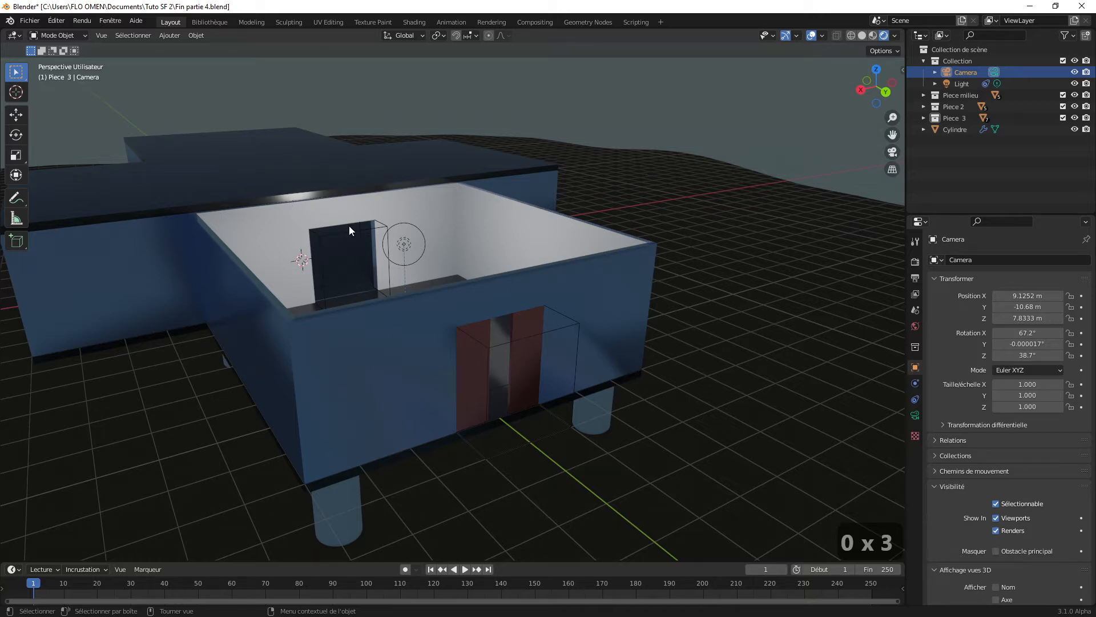
shift+middle_drag(539, 281, 612, 279)
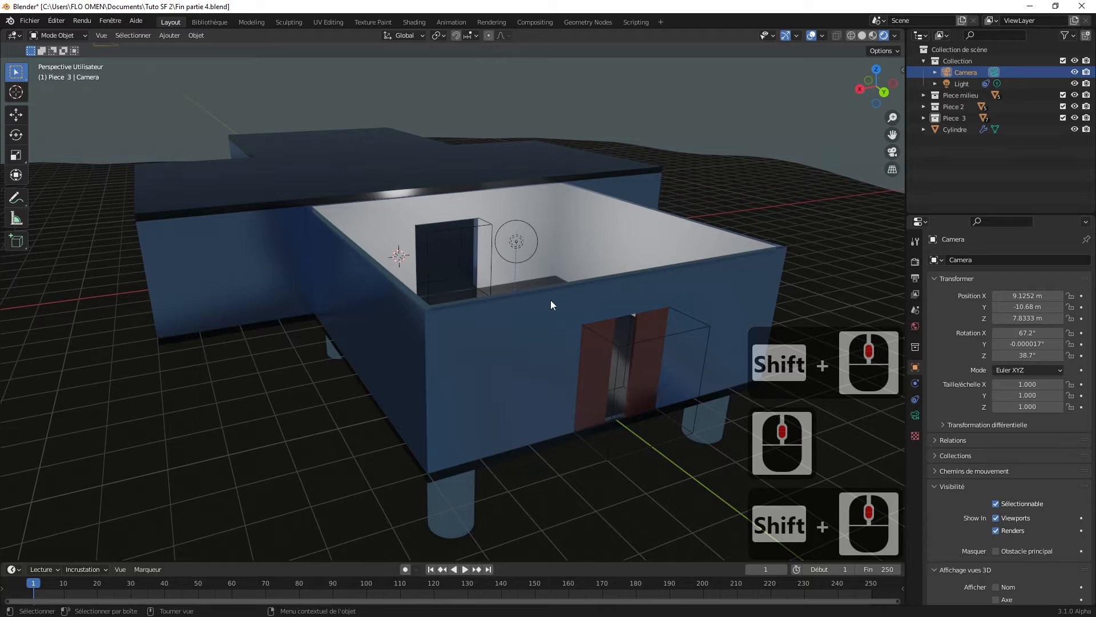
key(ctrl+alt+KP_0)
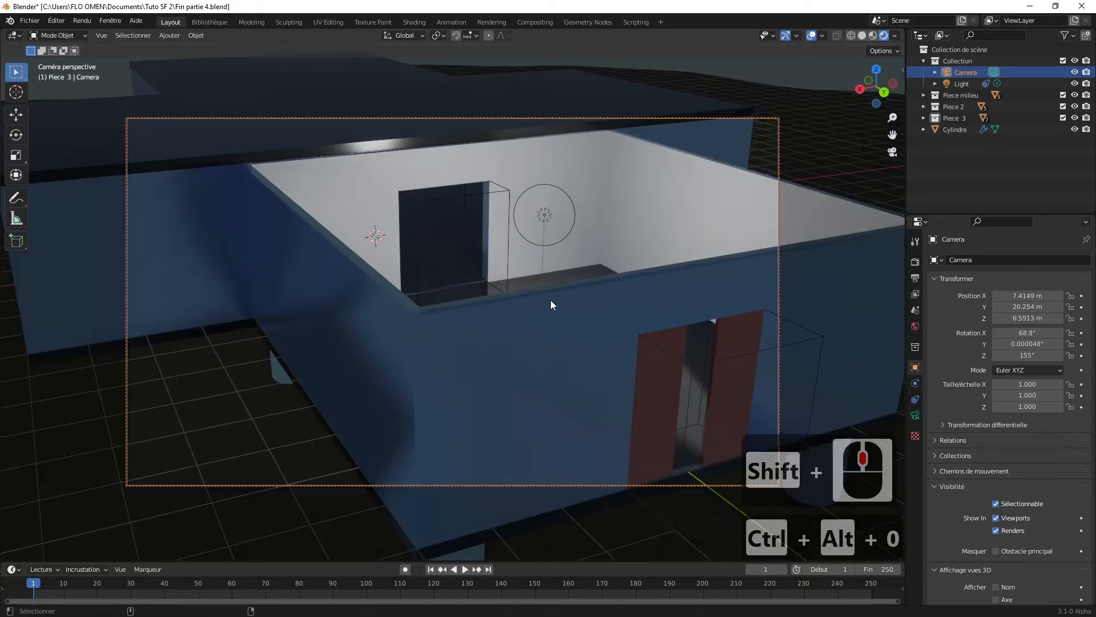
Step: Move the camera back from the building to about X 8.63 m, Y 22.83 m, Z 7.70 m
scroll(550, 299, down, 3)
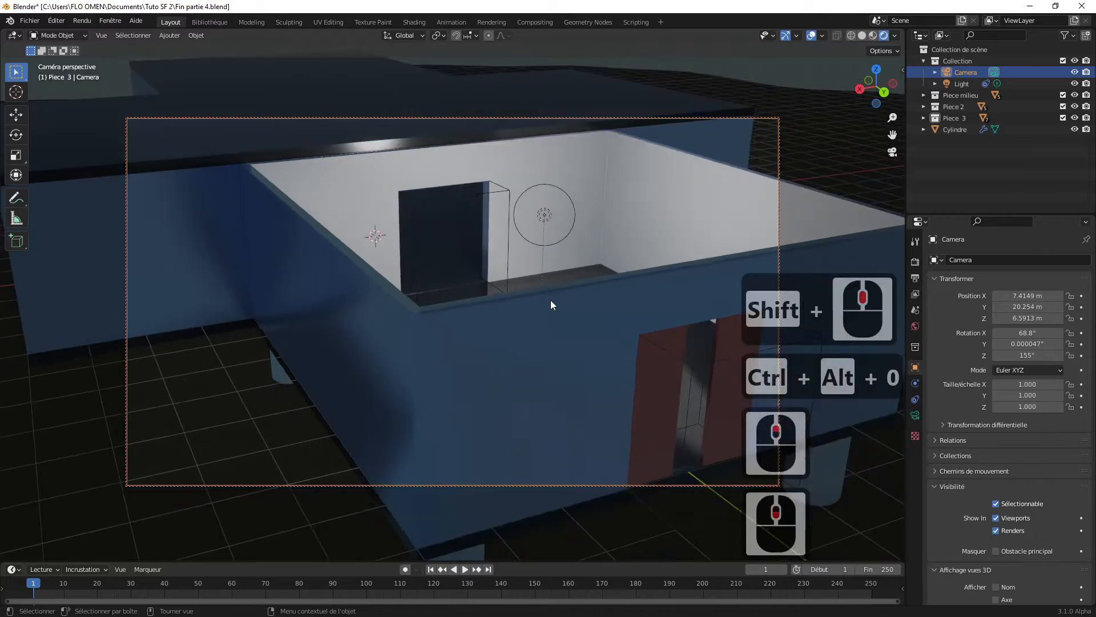
scroll(551, 300, down, 1)
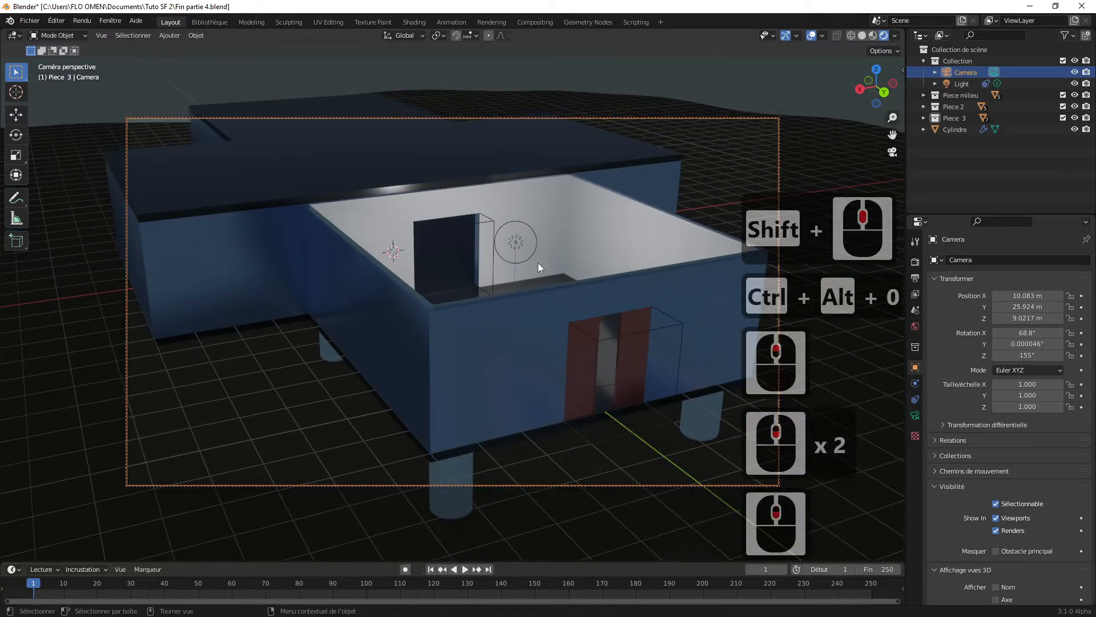
scroll(503, 277, up, 1)
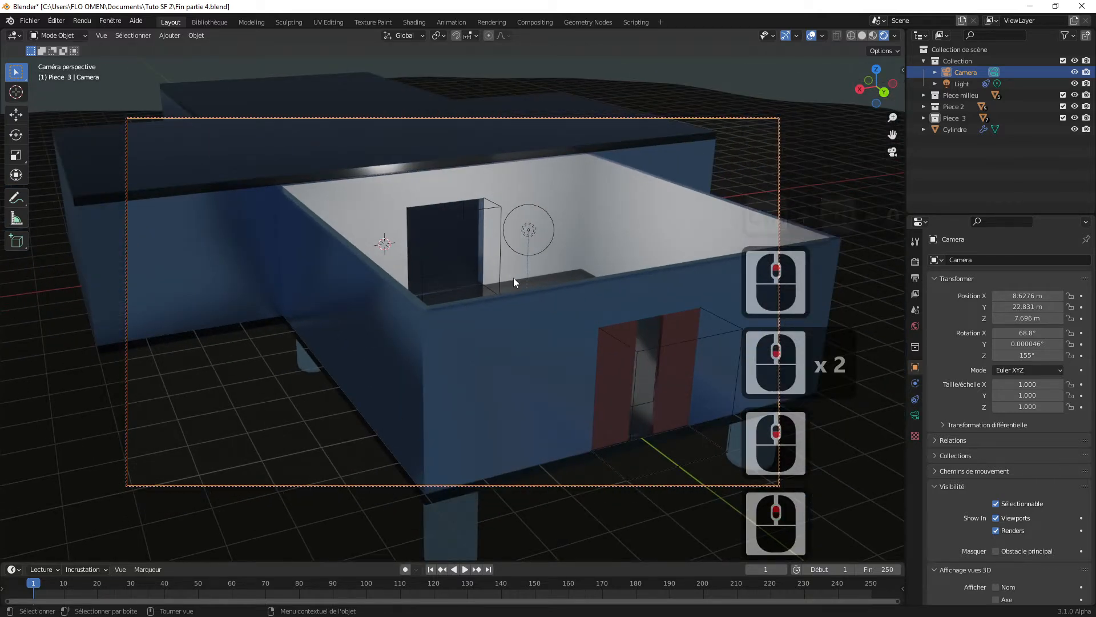
Step: Turn off the Camera to View lock so that navigating the scene leaves the camera in place
click(902, 69)
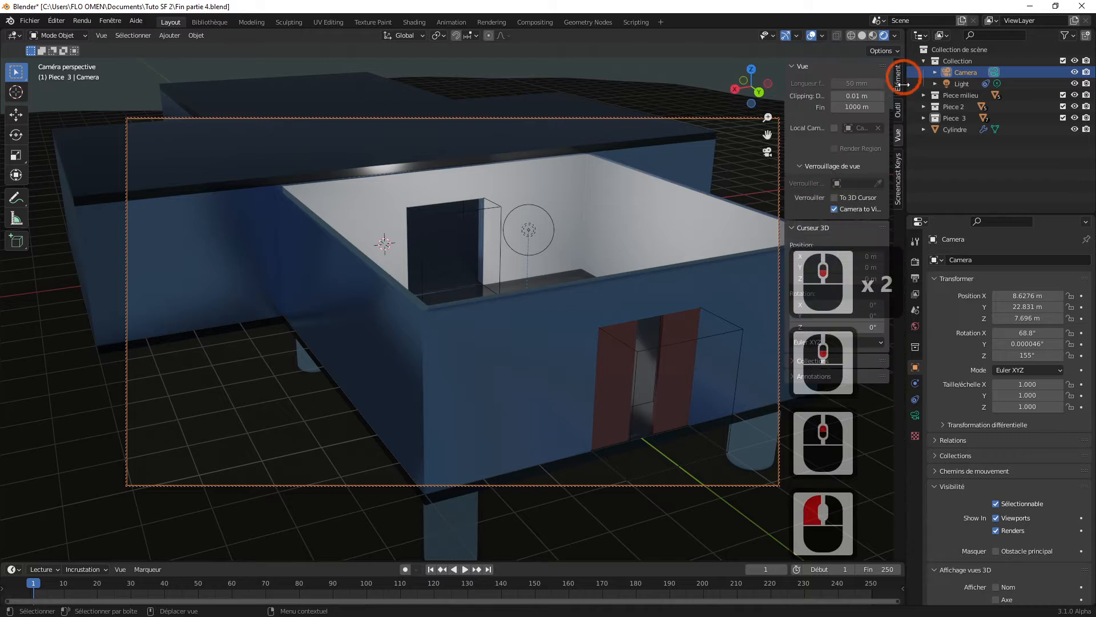
click(834, 209)
drag(789, 208, 911, 209)
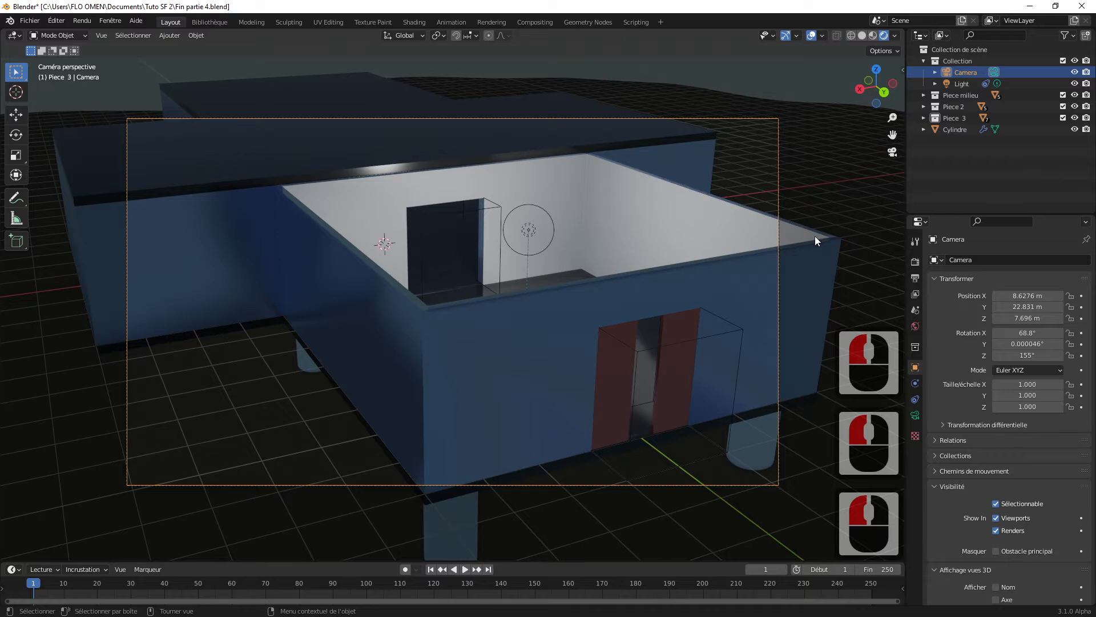
Step: Check the camera's placement relative to the building from outside its view, and return to the camera view
scroll(759, 269, down, 5)
scroll(583, 286, up, 2)
middle_drag(576, 288, 630, 287)
scroll(630, 287, down, 2)
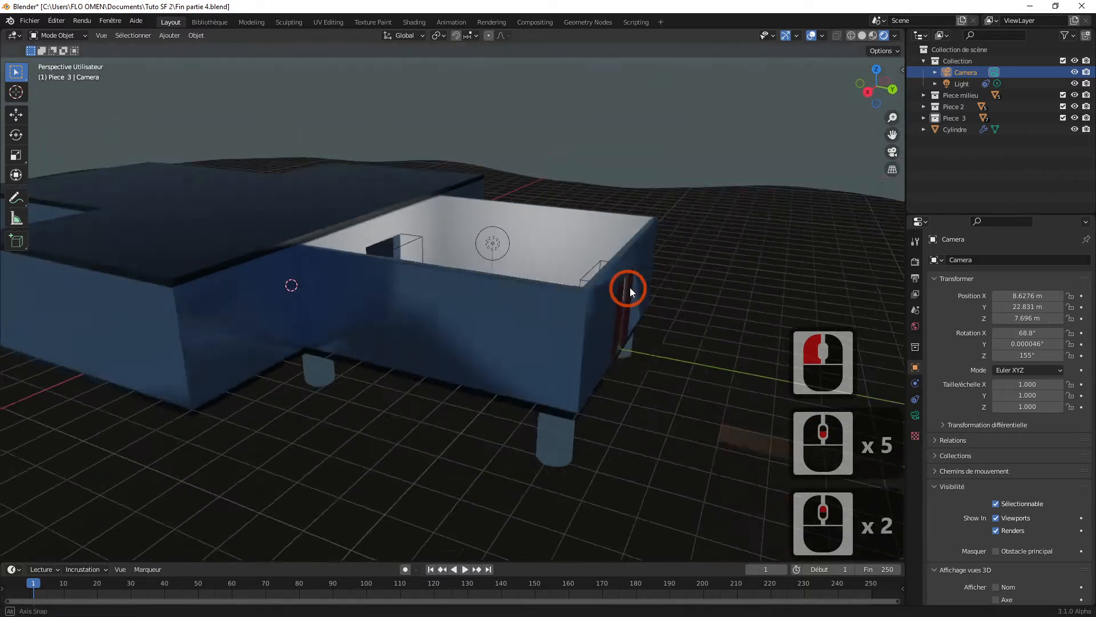
scroll(674, 294, down, 3)
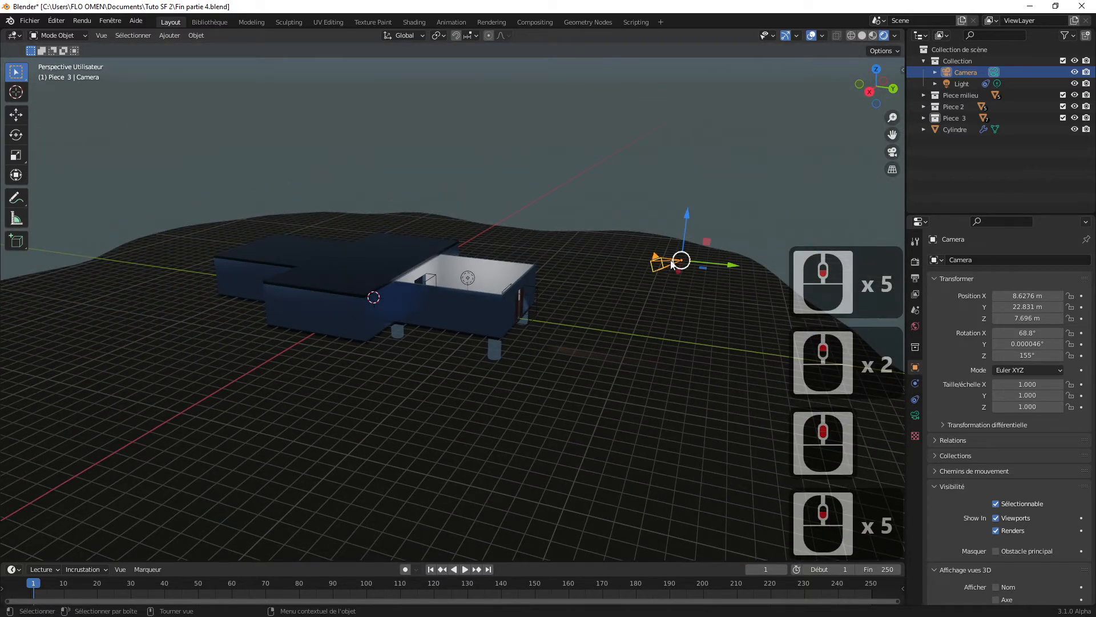
key(KP_0)
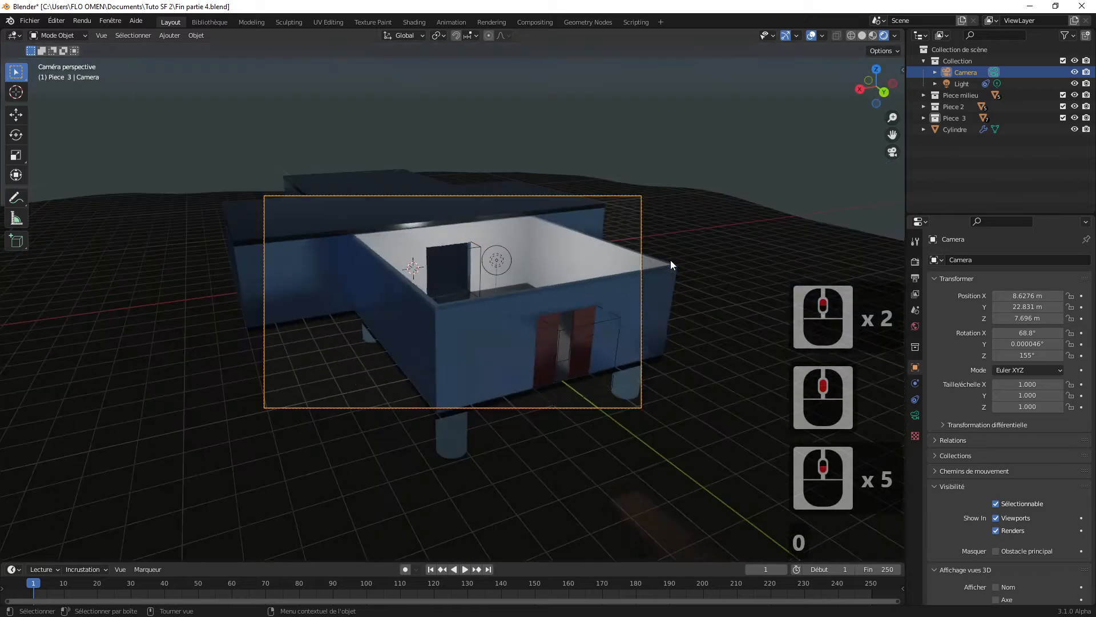
scroll(626, 274, up, 5)
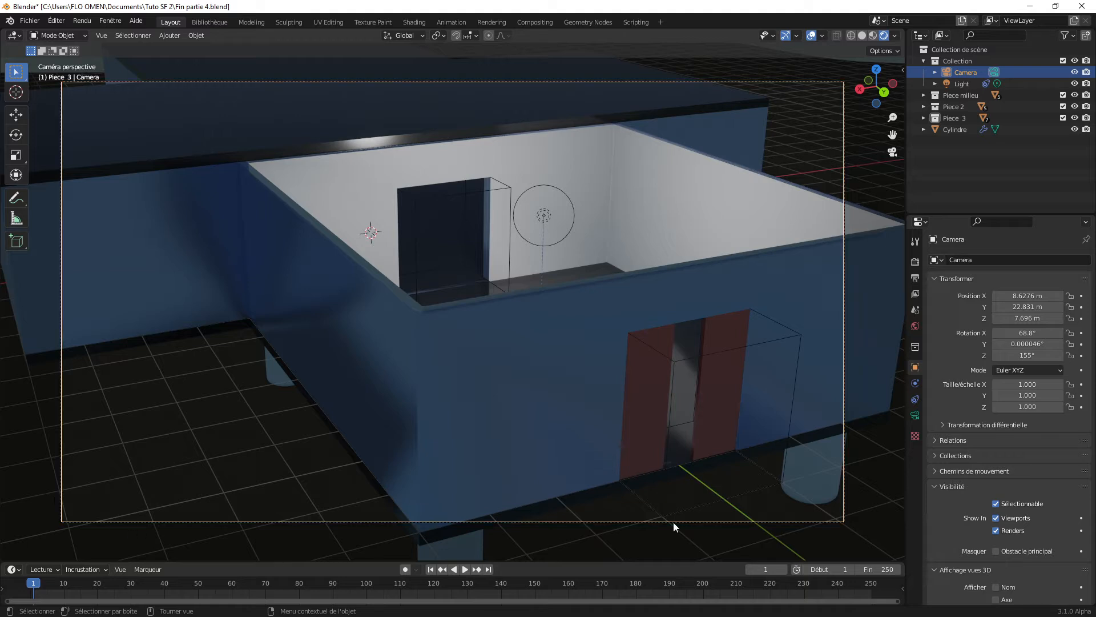
Step: Turn on the Camera to View lock so that navigating the camera view moves the camera
click(901, 69)
click(899, 139)
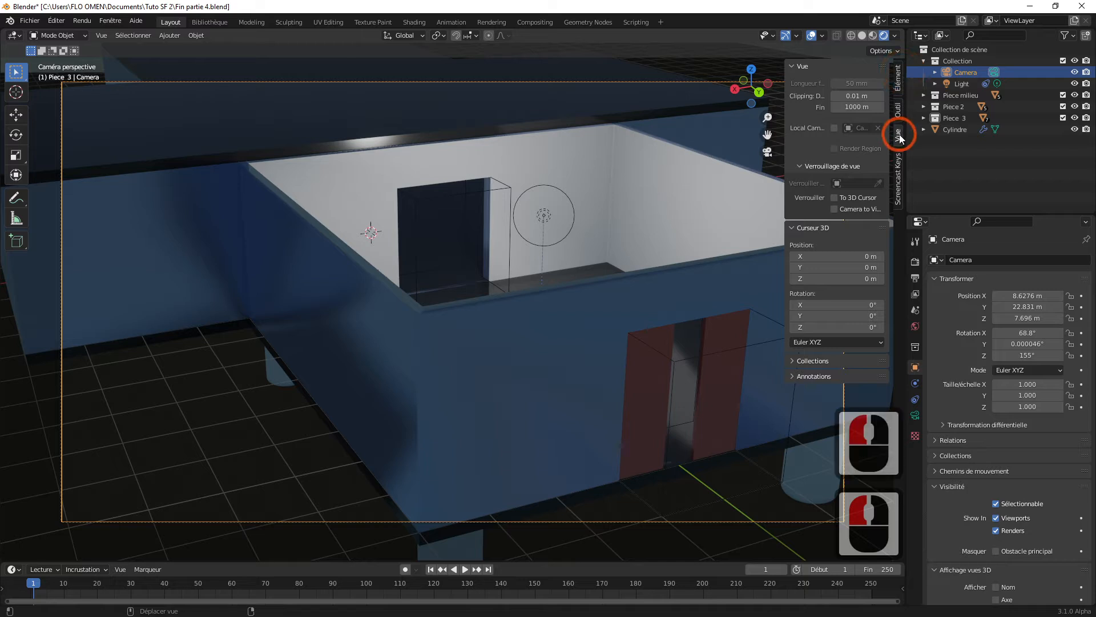
click(835, 209)
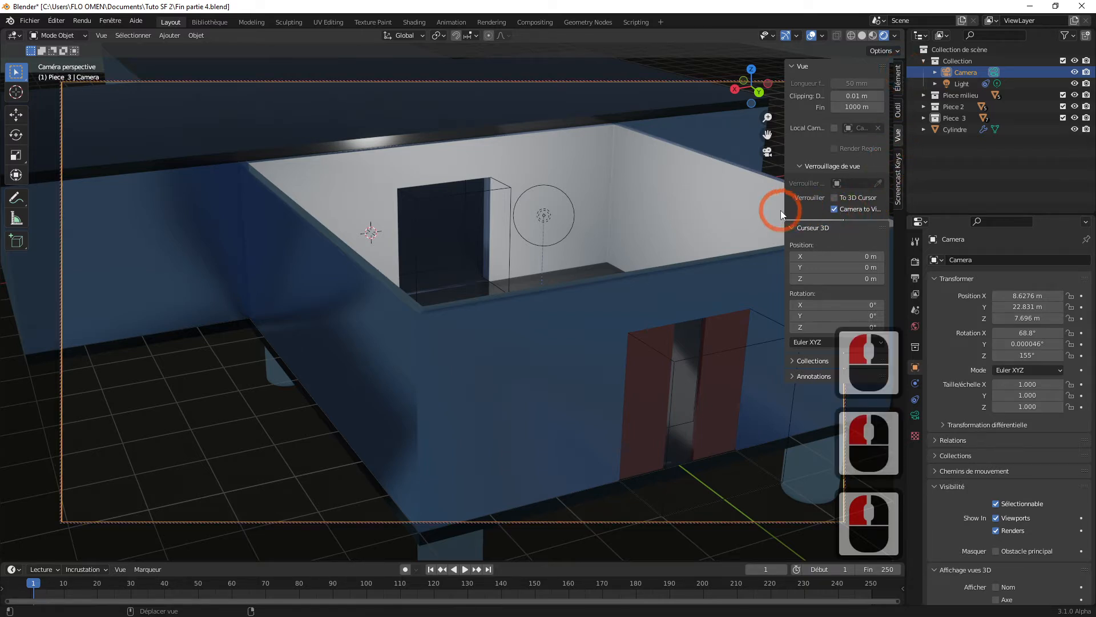
drag(783, 210, 1015, 184)
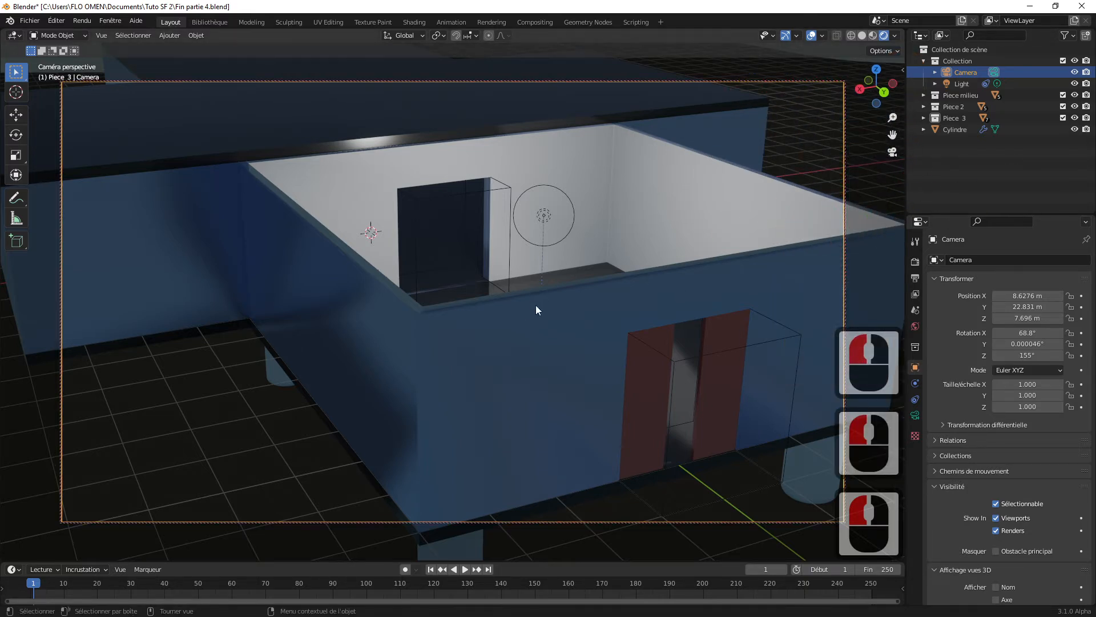
Step: Reframe the camera low in front of the double doors, at about X 6.55 m, Y 28.67 m, Z 2.57 m, and leave the camera view
scroll(570, 301, down, 6)
scroll(570, 301, up, 3)
scroll(570, 300, down, 4)
scroll(570, 301, up, 4)
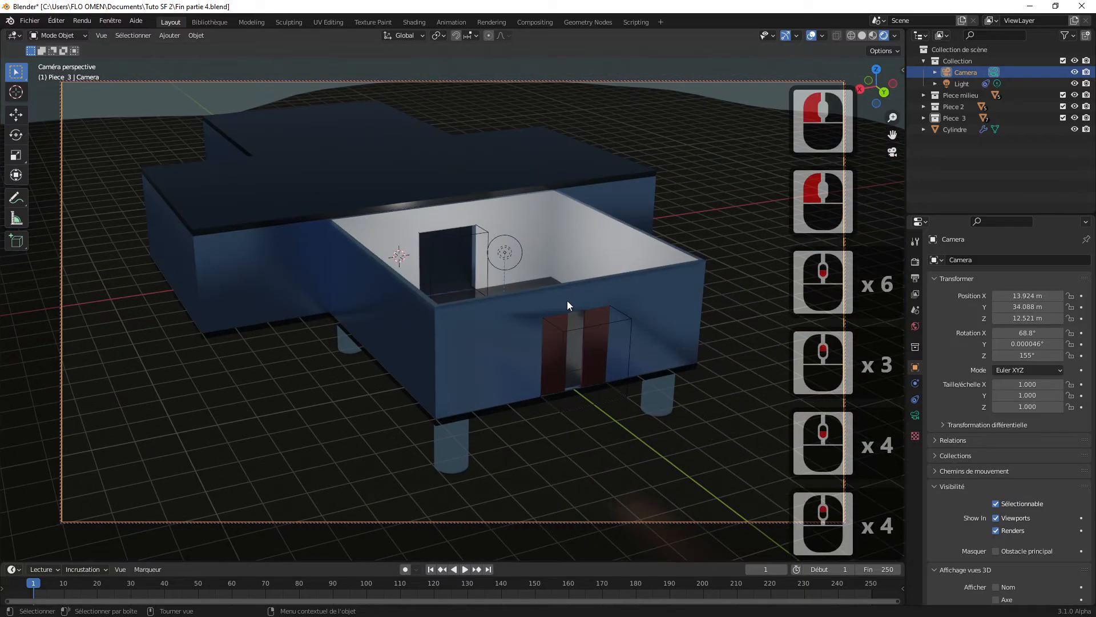
mouse_move(568, 301)
middle_down()
mouse_move(639, 289)
mouse_move(581, 296)
middle_up()
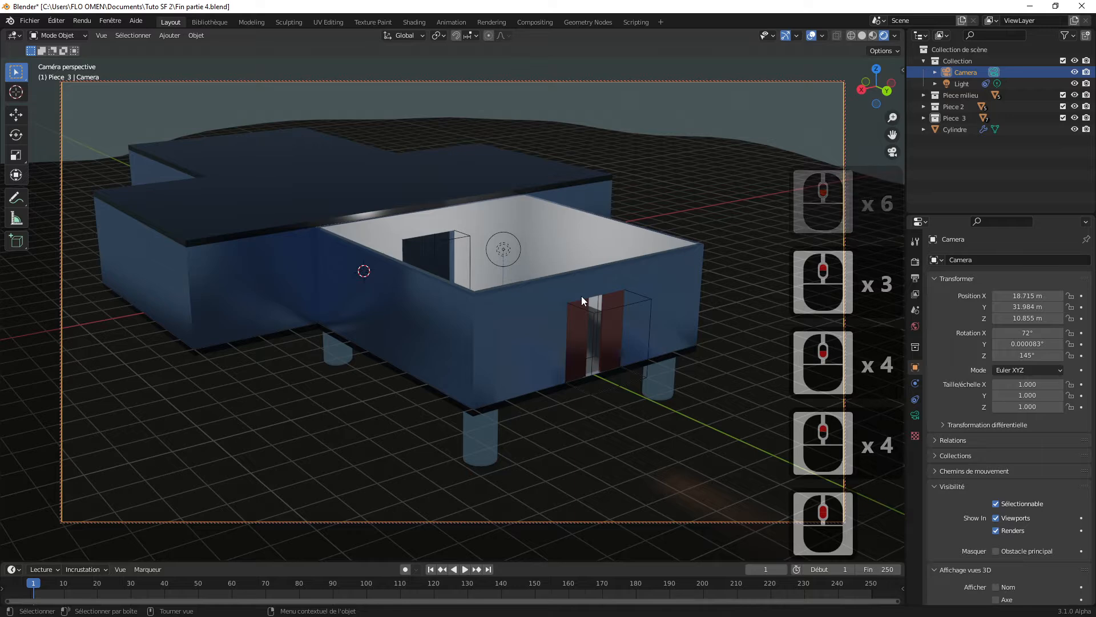
scroll(579, 289, up, 2)
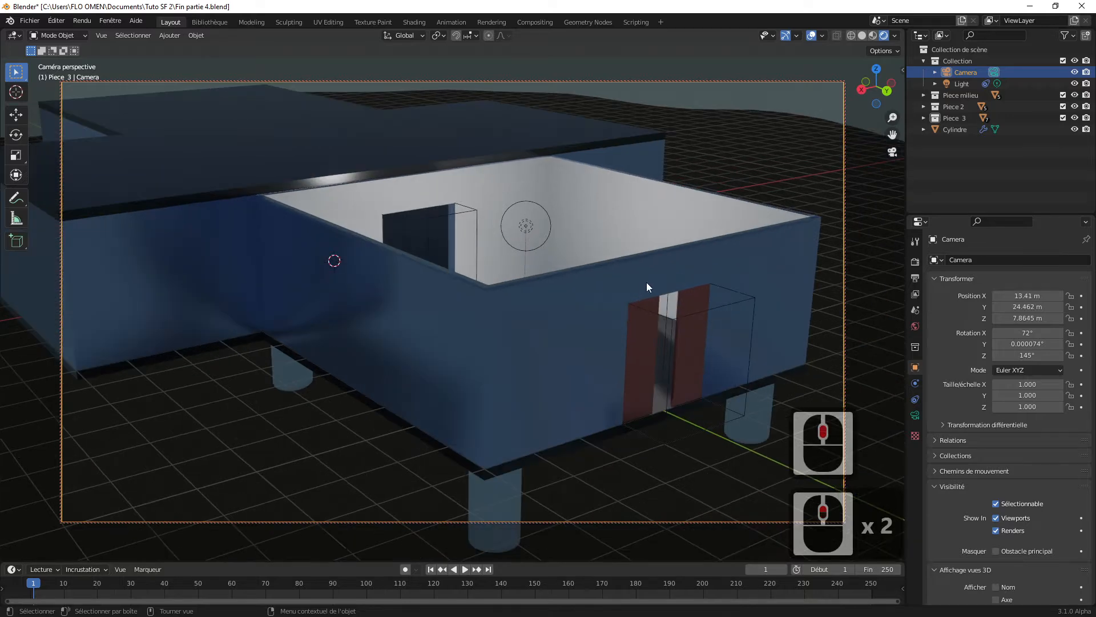
middle_drag(646, 286, 570, 272)
shift+middle_click(571, 272)
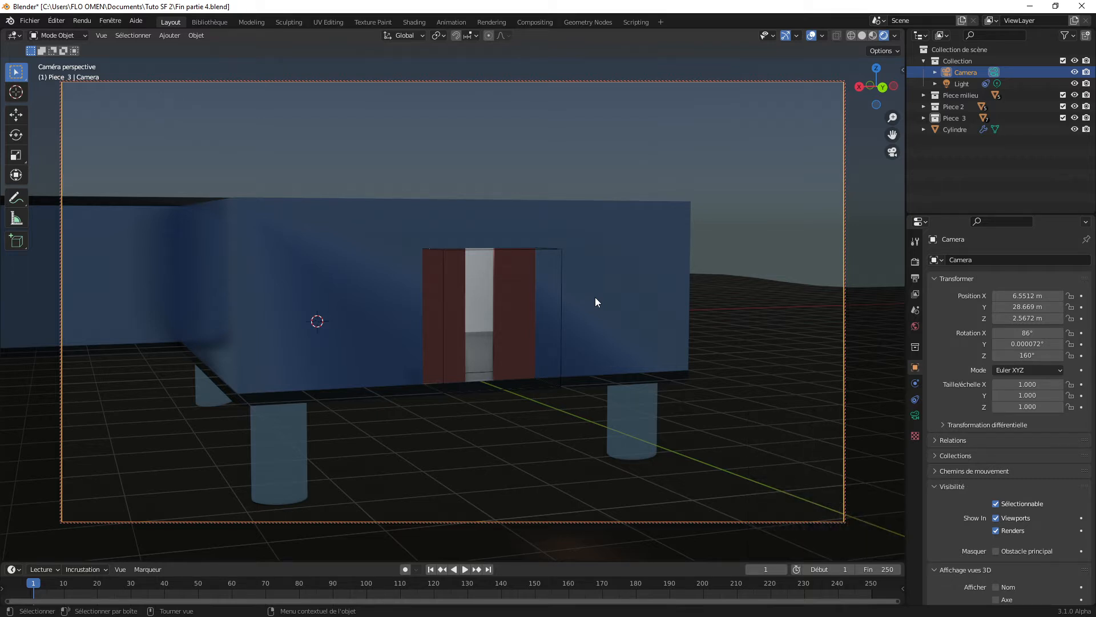
key(KP_0)
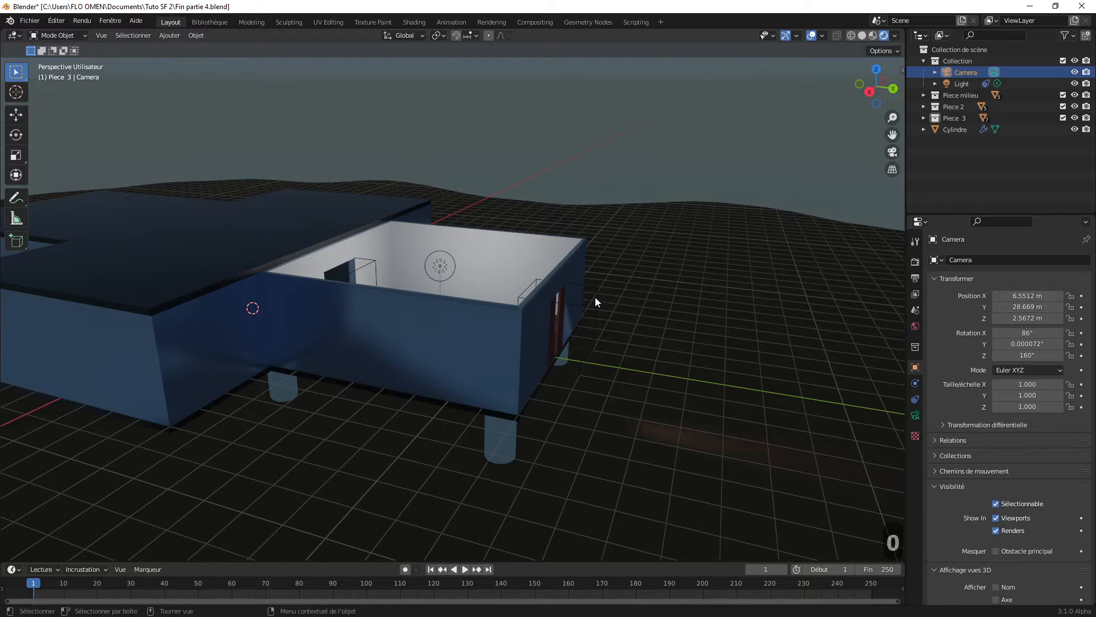
Step: Set the world background strength to 0.7 and check the lighting on the building
scroll(595, 297, down, 3)
middle_drag(631, 338, 662, 353)
scroll(608, 335, up, 3)
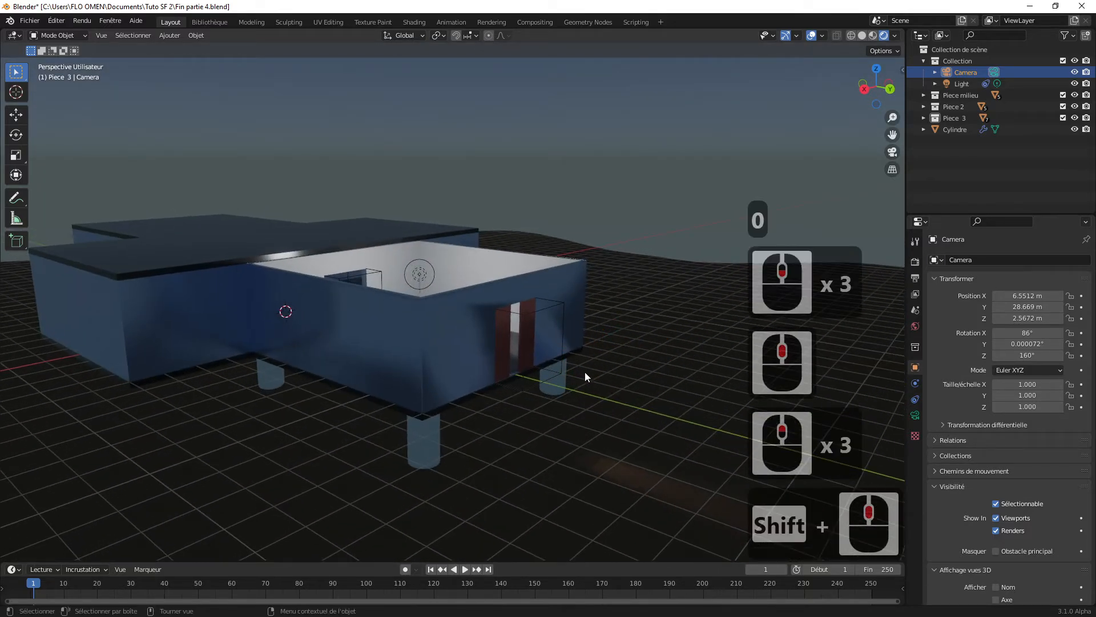
click(916, 328)
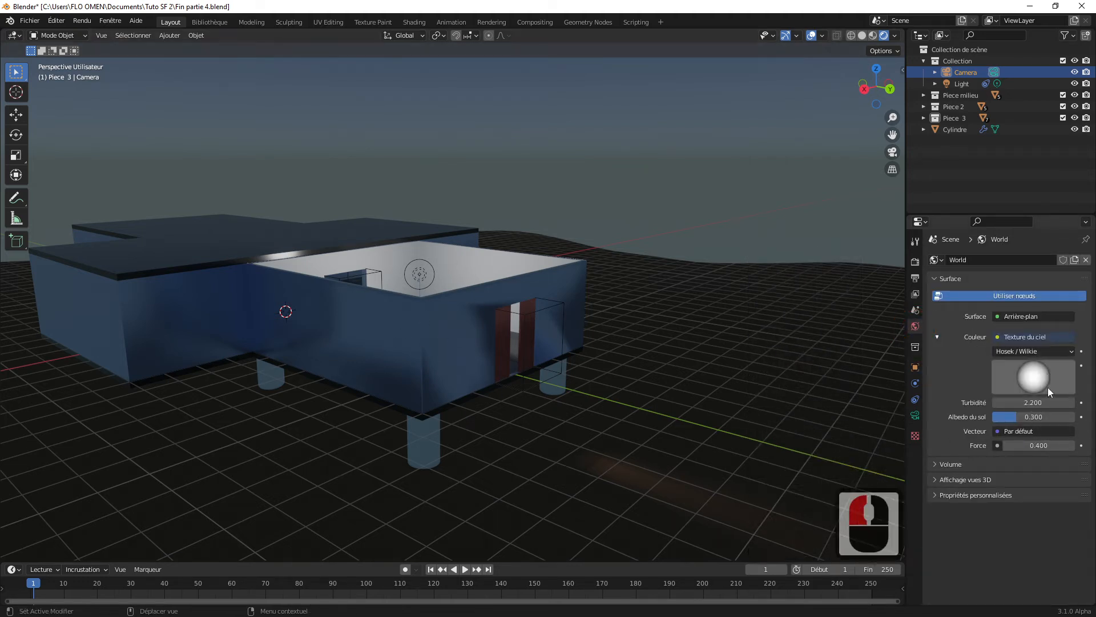
click(1035, 446)
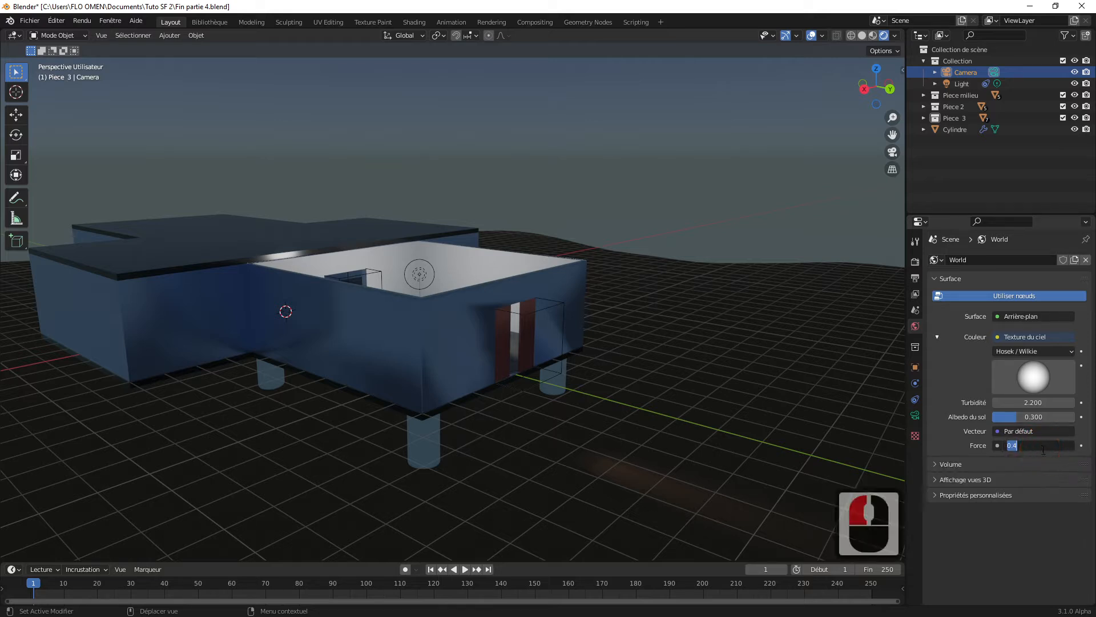
text(0.7)
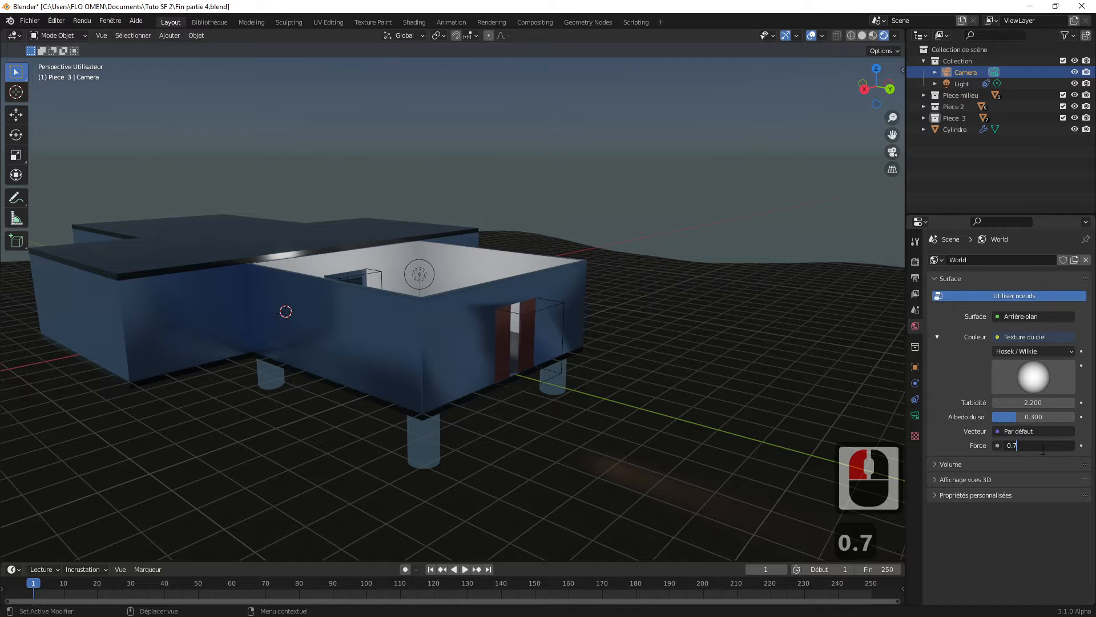
key(Return)
click(595, 288)
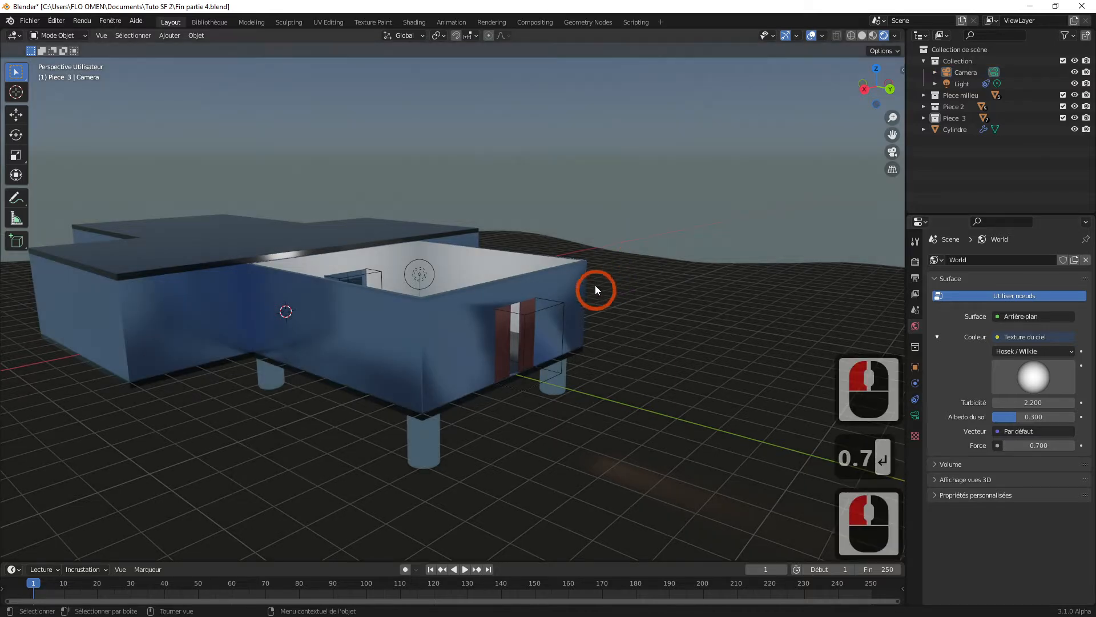
click(682, 162)
click(495, 347)
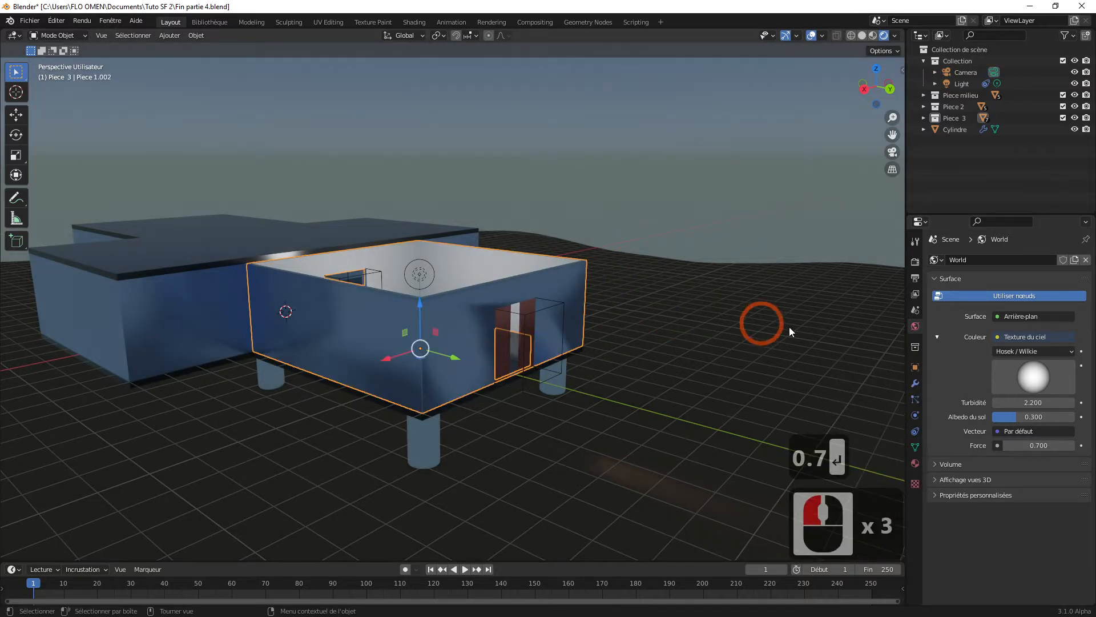
click(845, 217)
Step: Set the world background strength to 1
click(1036, 444)
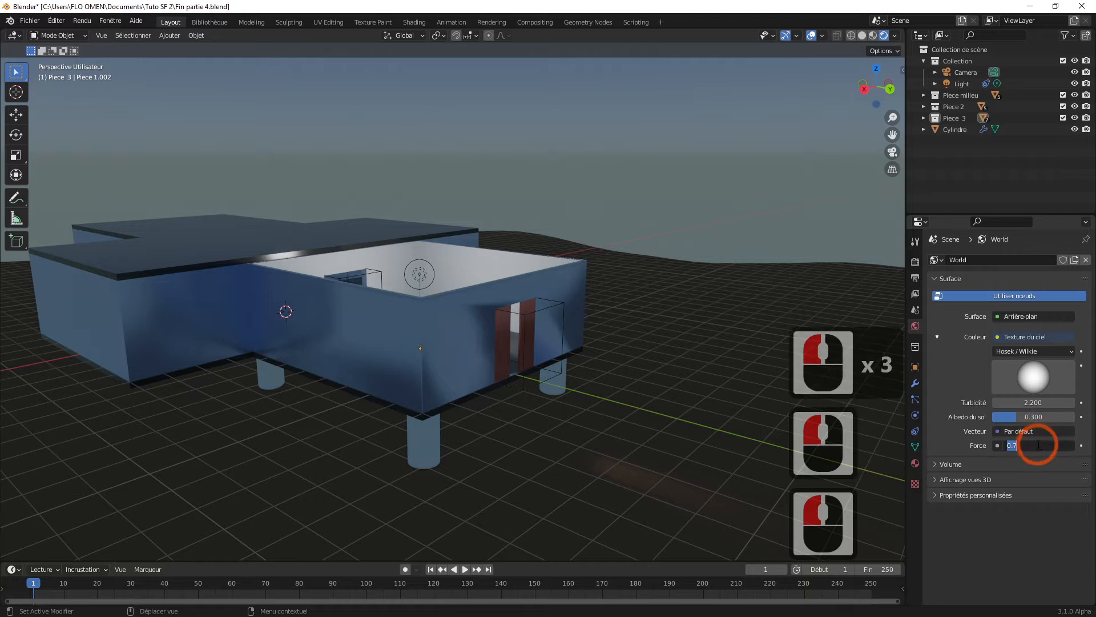
text(1)
key(Return)
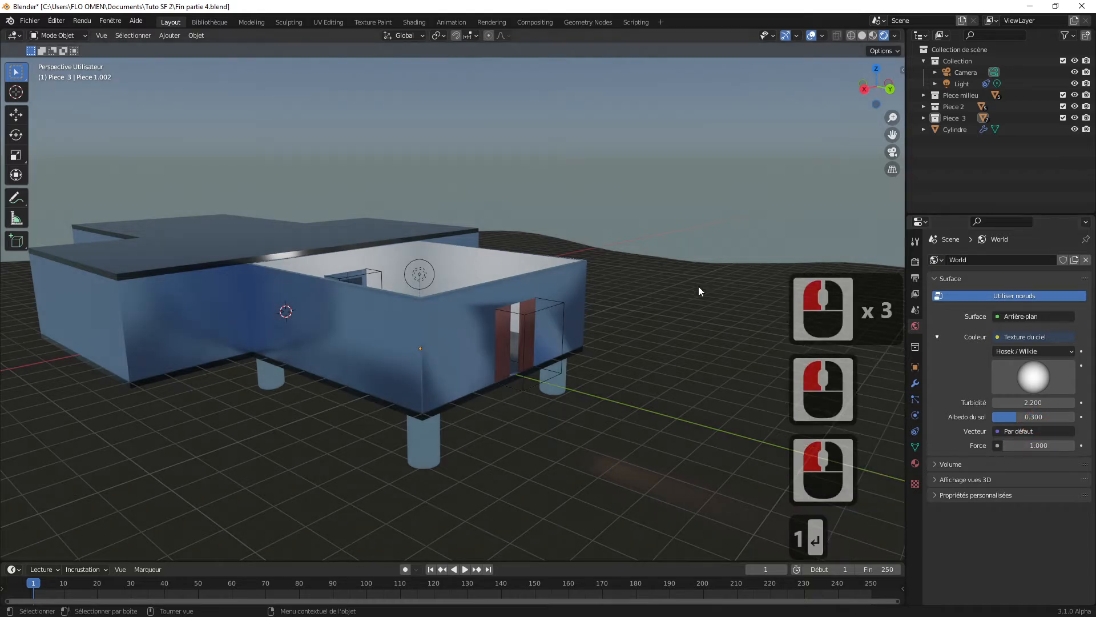
click(701, 202)
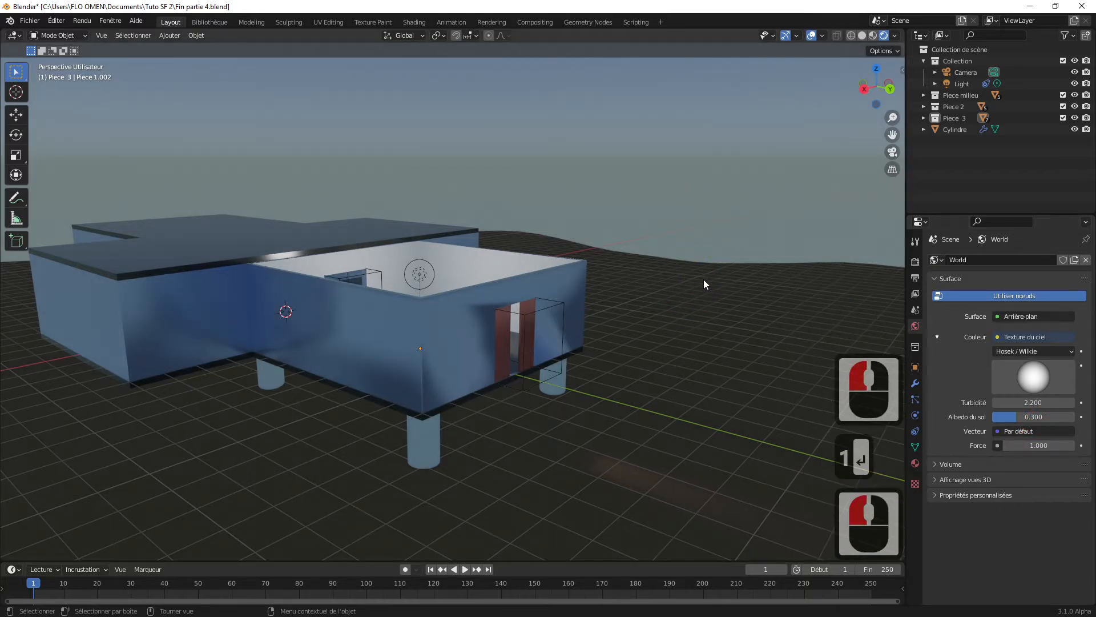
Step: Select the ground object "Sol du monde" and bring up the settings of its Roche material
click(723, 355)
scroll(611, 403, down, 7)
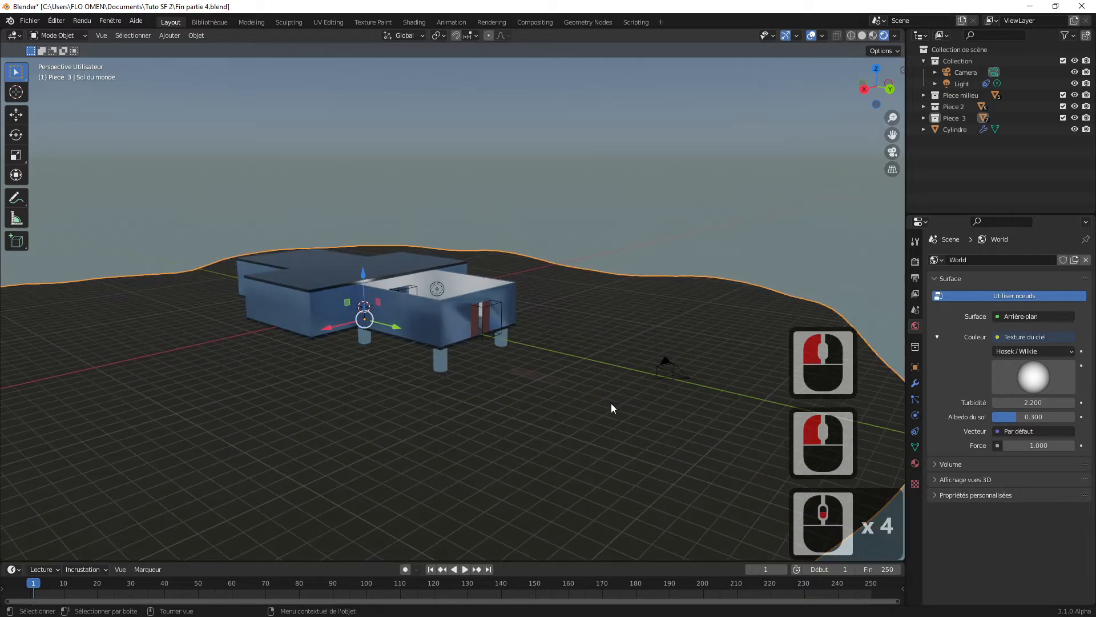
scroll(609, 399, up, 3)
scroll(614, 391, down, 3)
scroll(614, 389, up, 7)
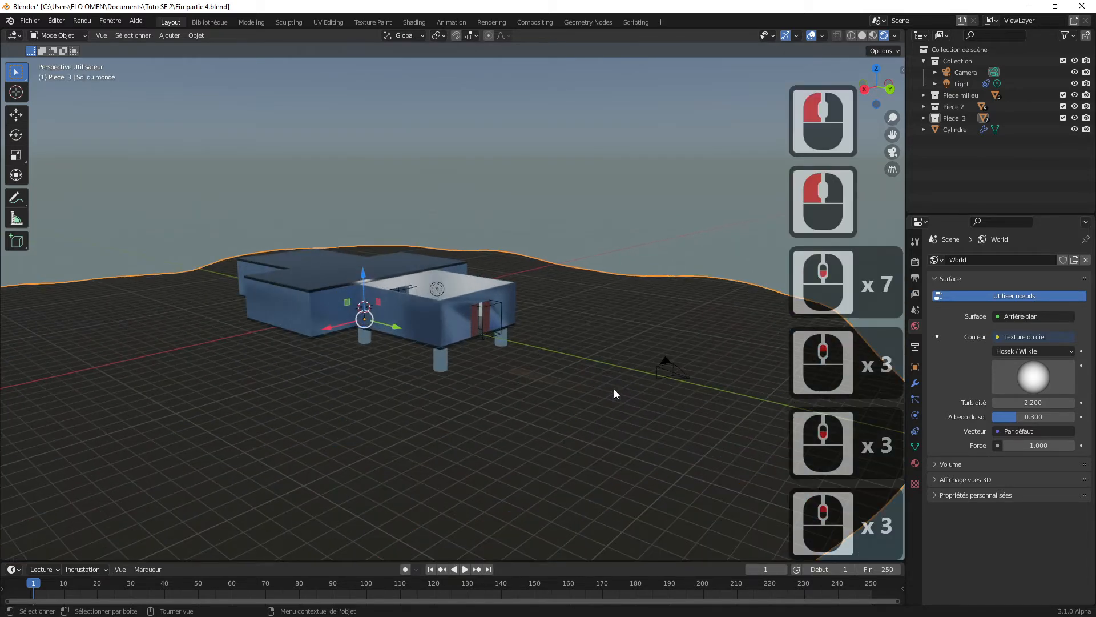
scroll(615, 388, down, 2)
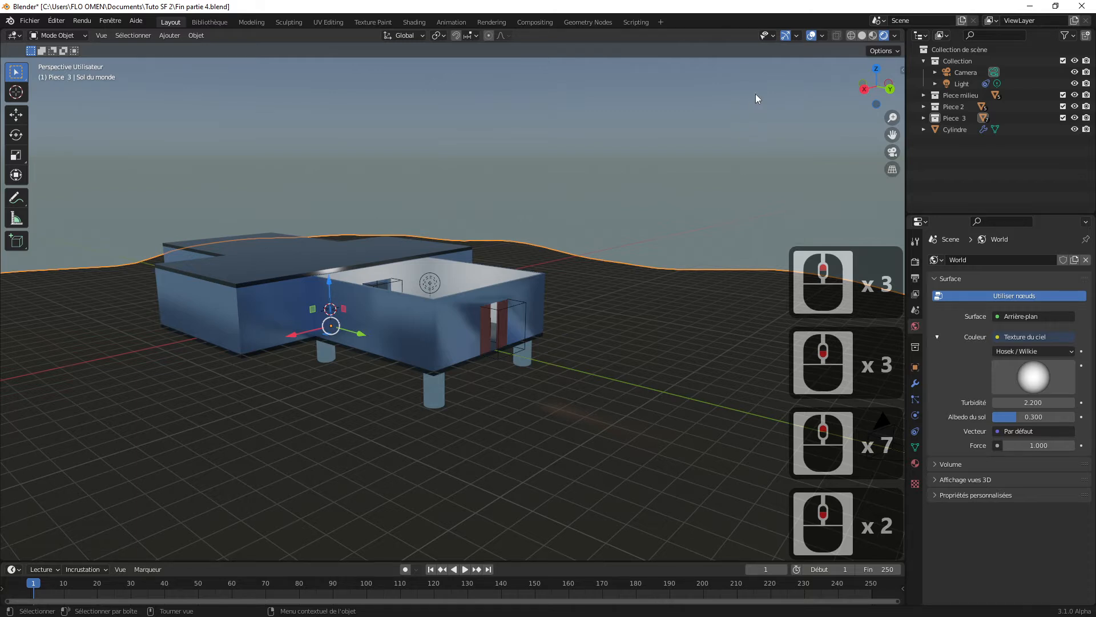
click(915, 463)
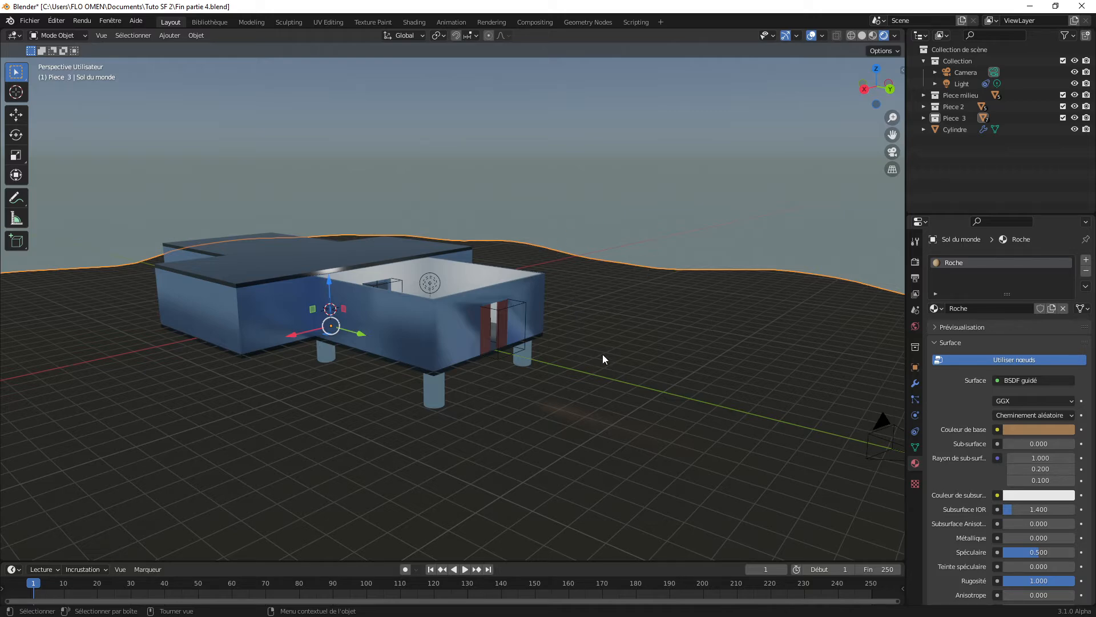
scroll(603, 356, up, 2)
scroll(603, 356, down, 2)
scroll(604, 356, up, 3)
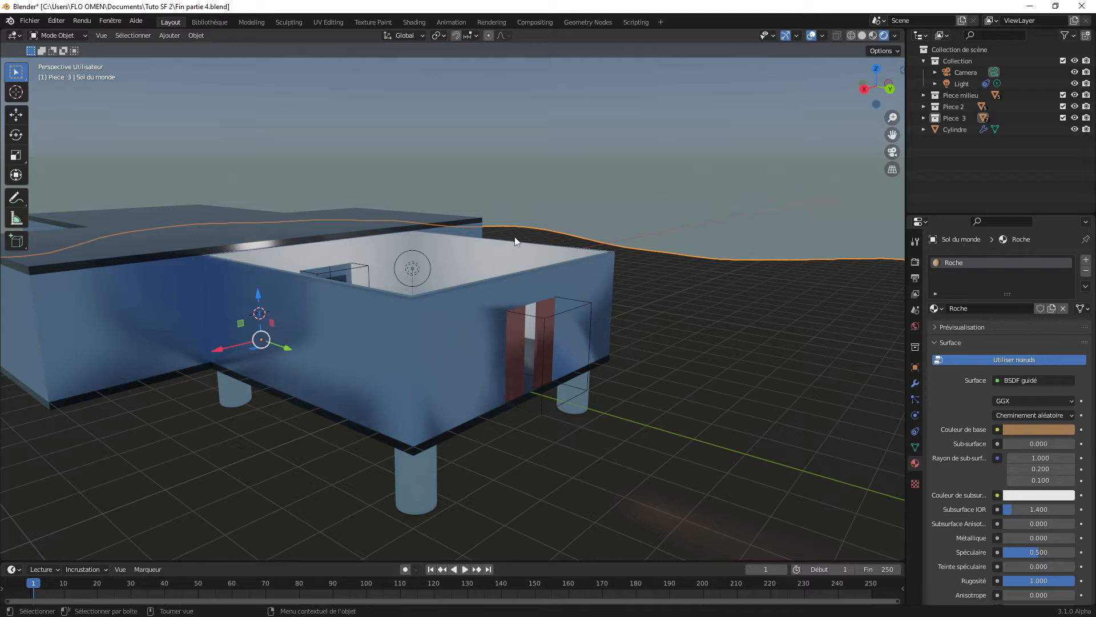
scroll(664, 283, down, 5)
scroll(898, 260, up, 2)
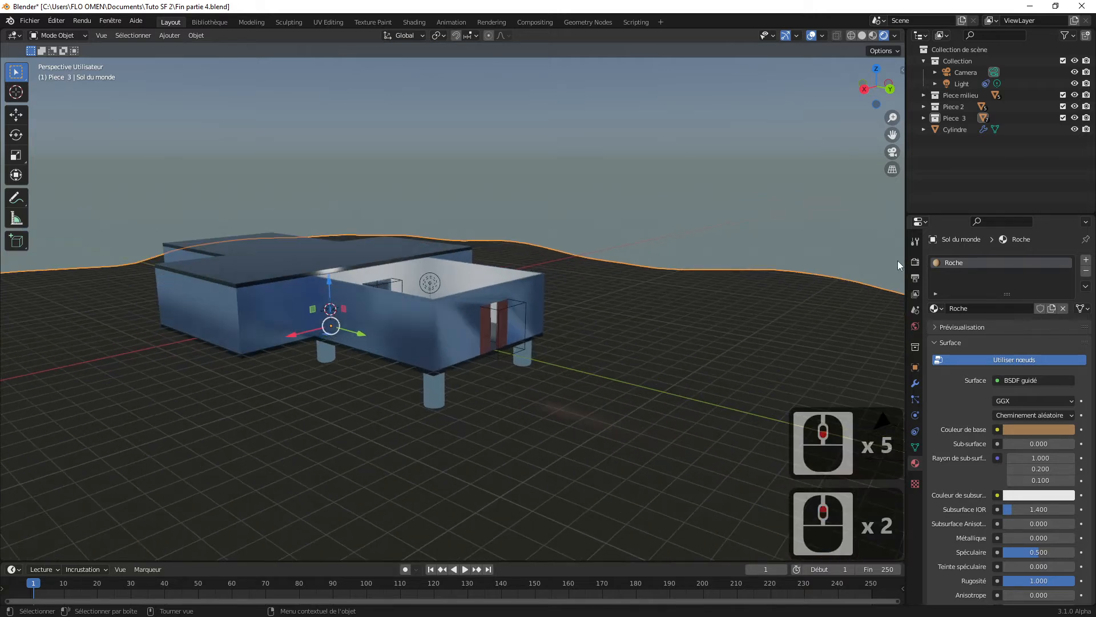
Step: Show the ground object's transform values and apply its scale
click(901, 71)
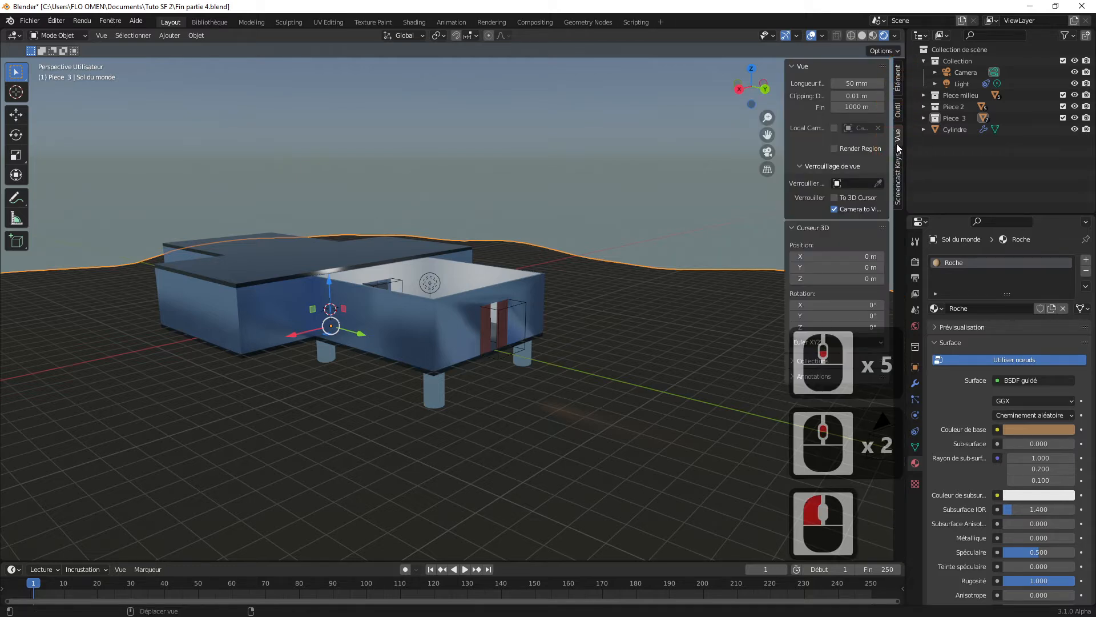
click(898, 79)
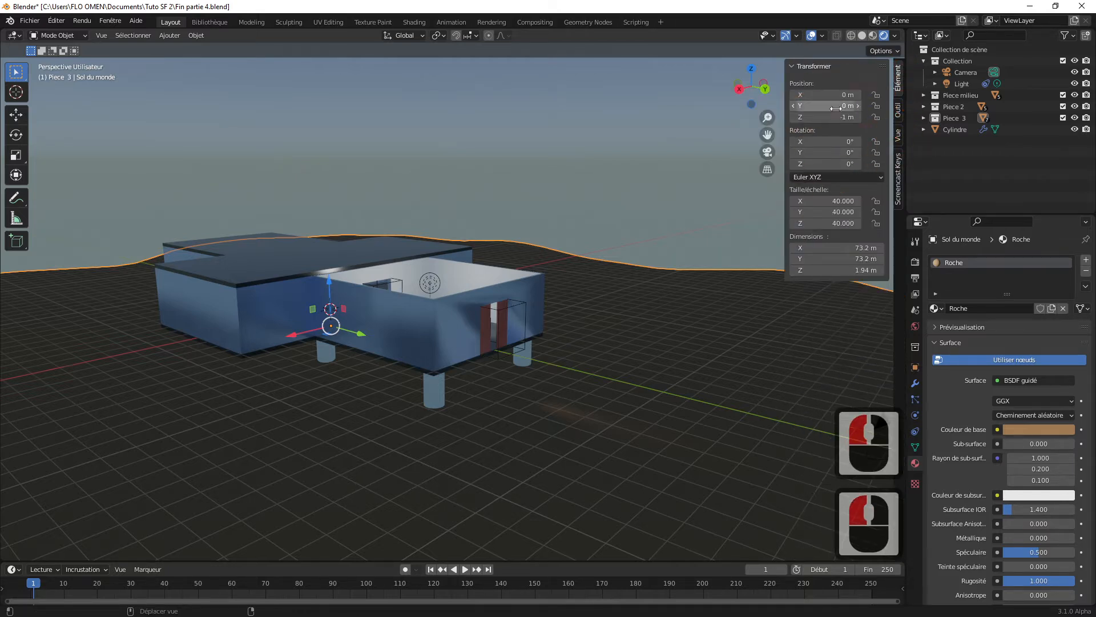
scroll(427, 332, down, 7)
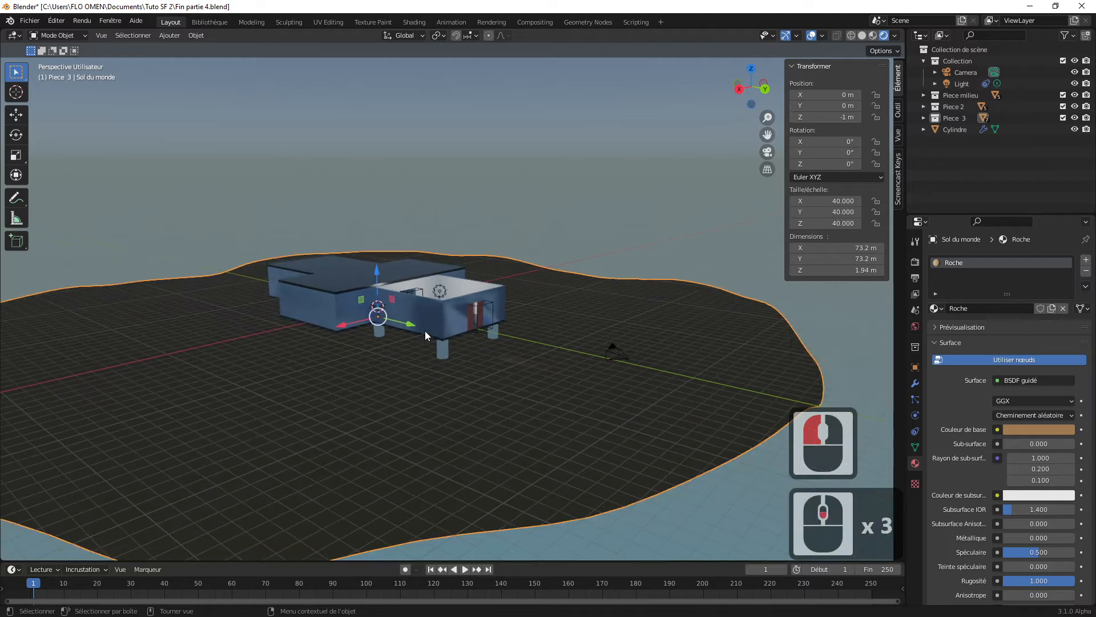
scroll(427, 332, down, 3)
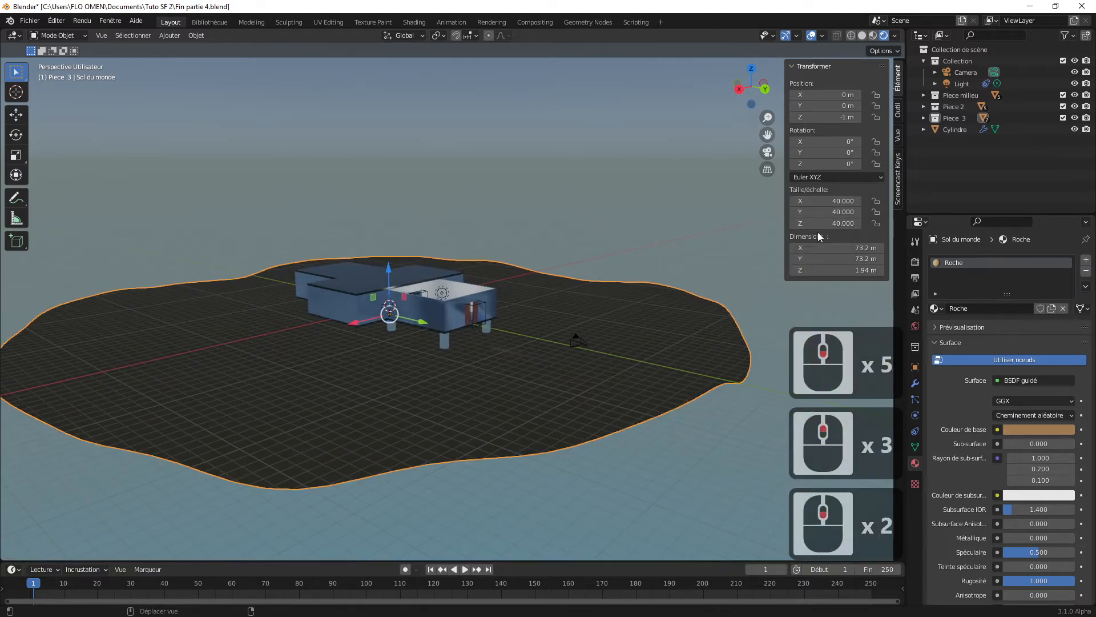
scroll(425, 375, up, 3)
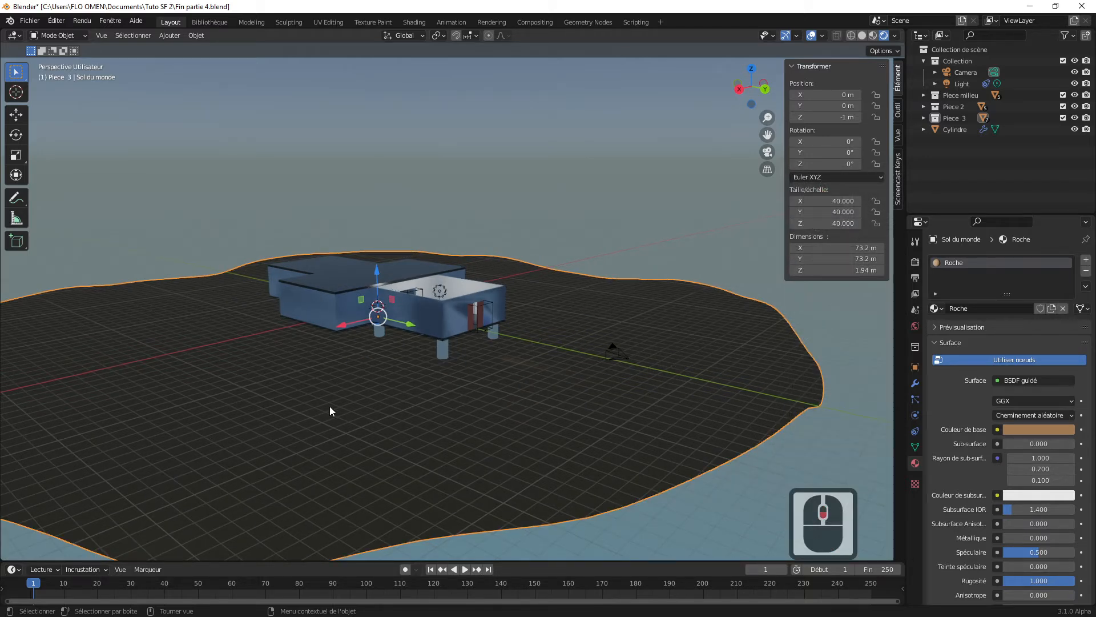
shift+middle_drag(365, 398, 413, 398)
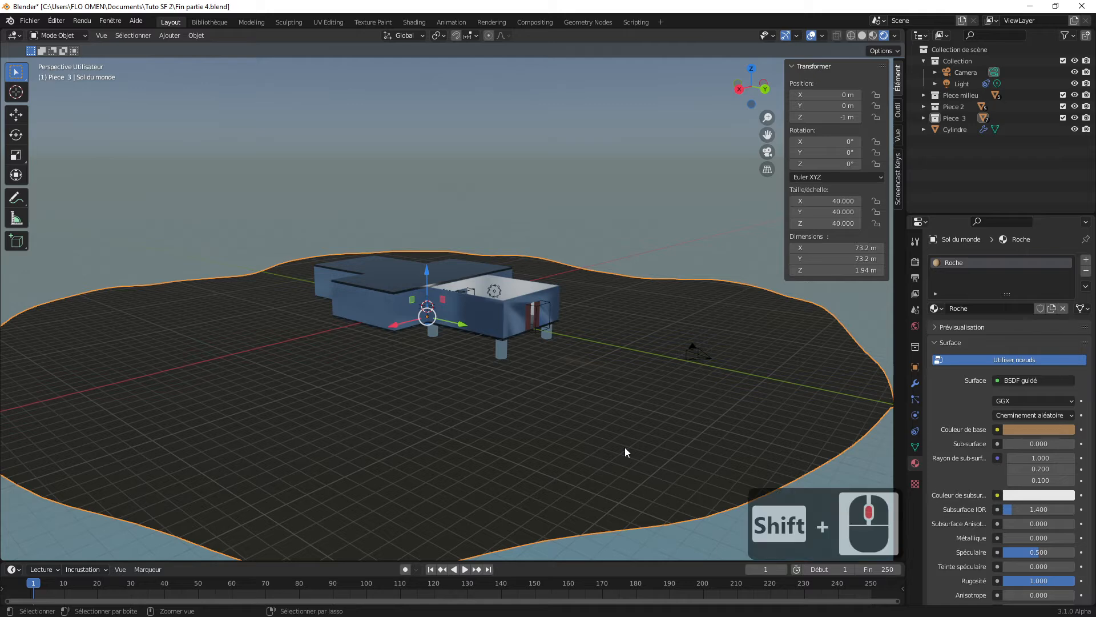
key(ctrl+a)
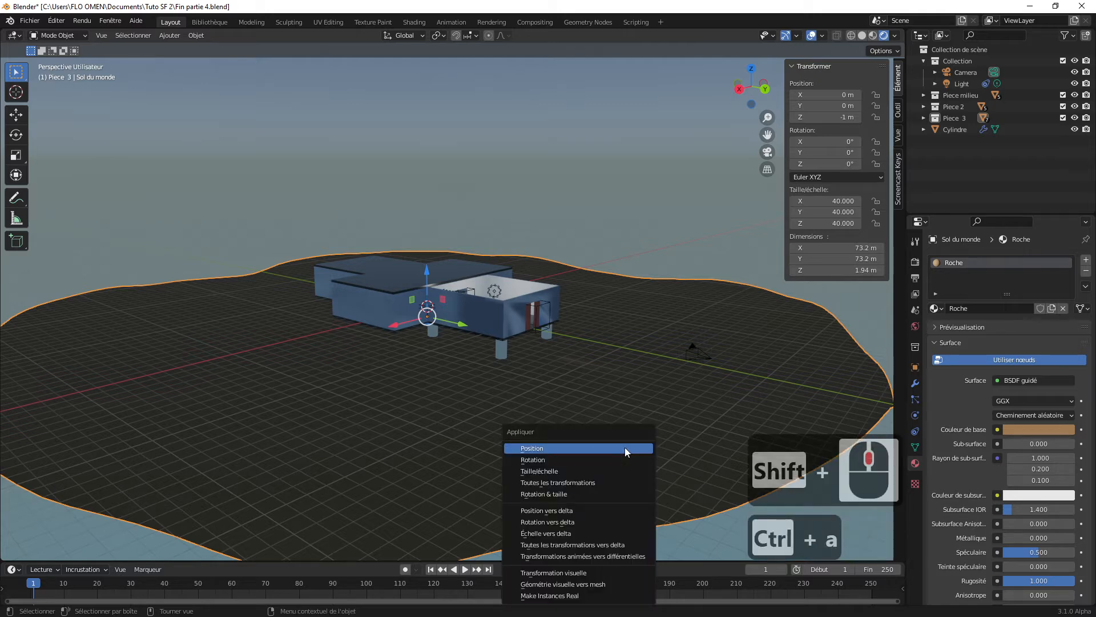
click(547, 472)
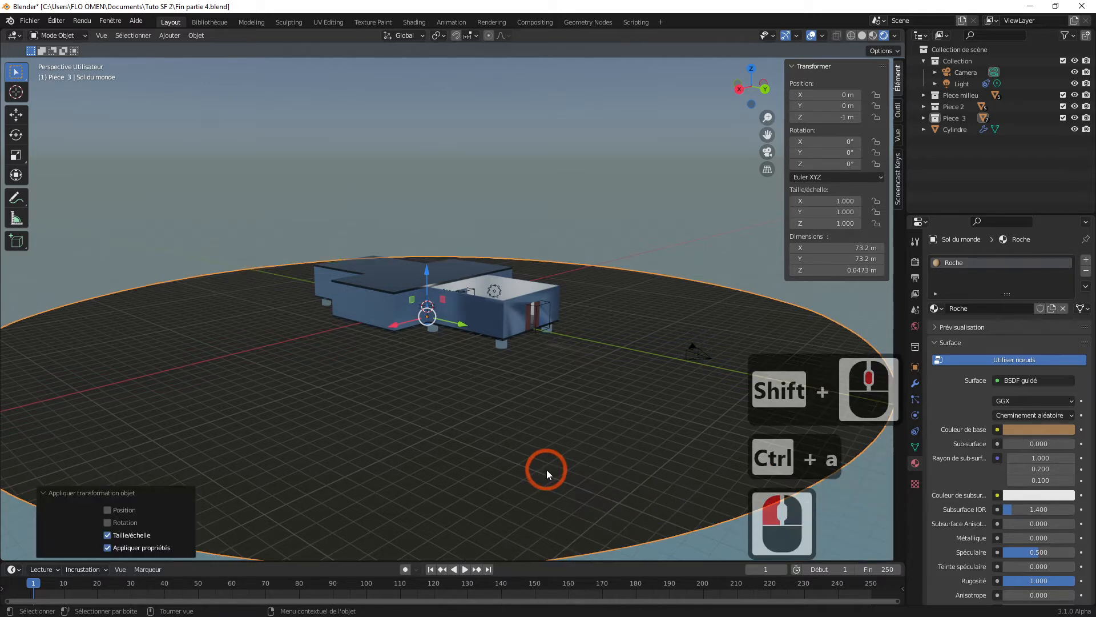
scroll(567, 464, down, 2)
scroll(566, 463, up, 2)
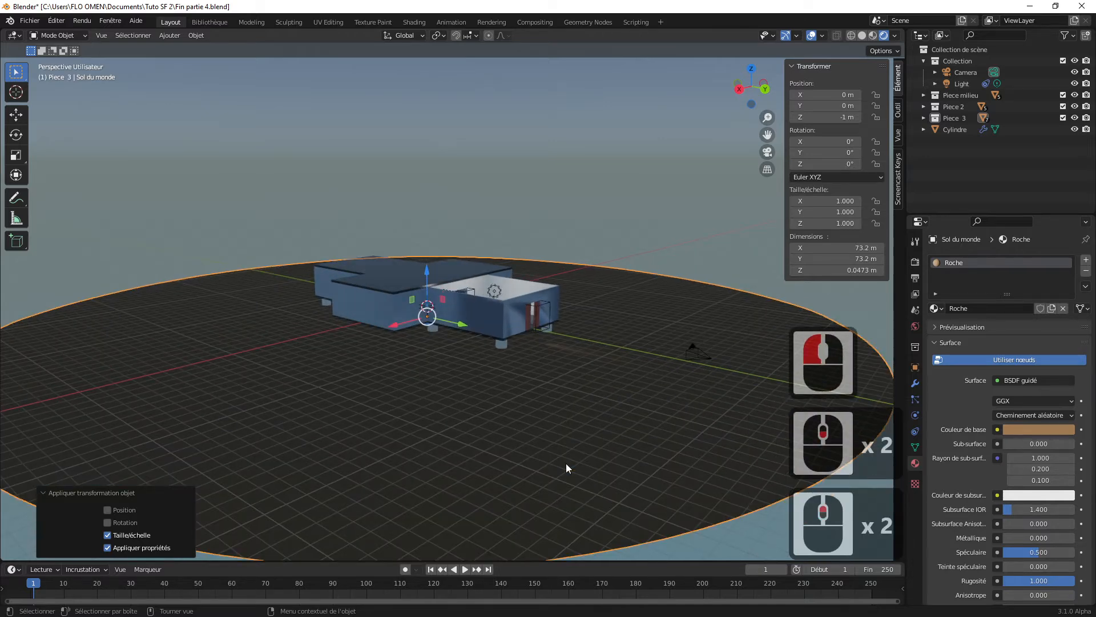
Step: Set the strength of the ground's displacement modifier to about 1.15
click(915, 383)
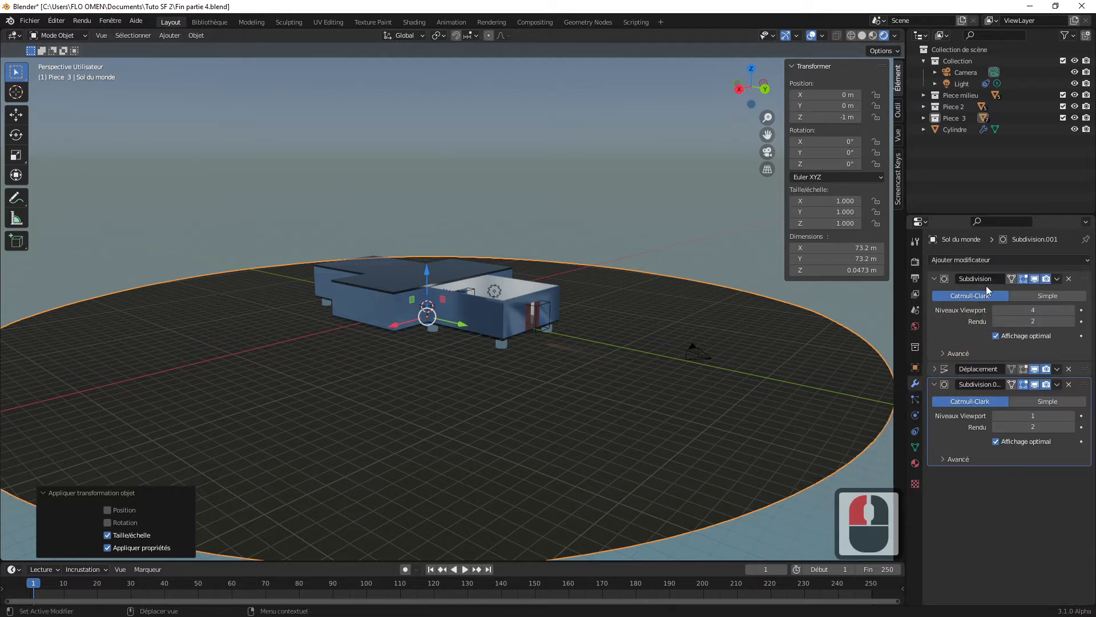
click(934, 369)
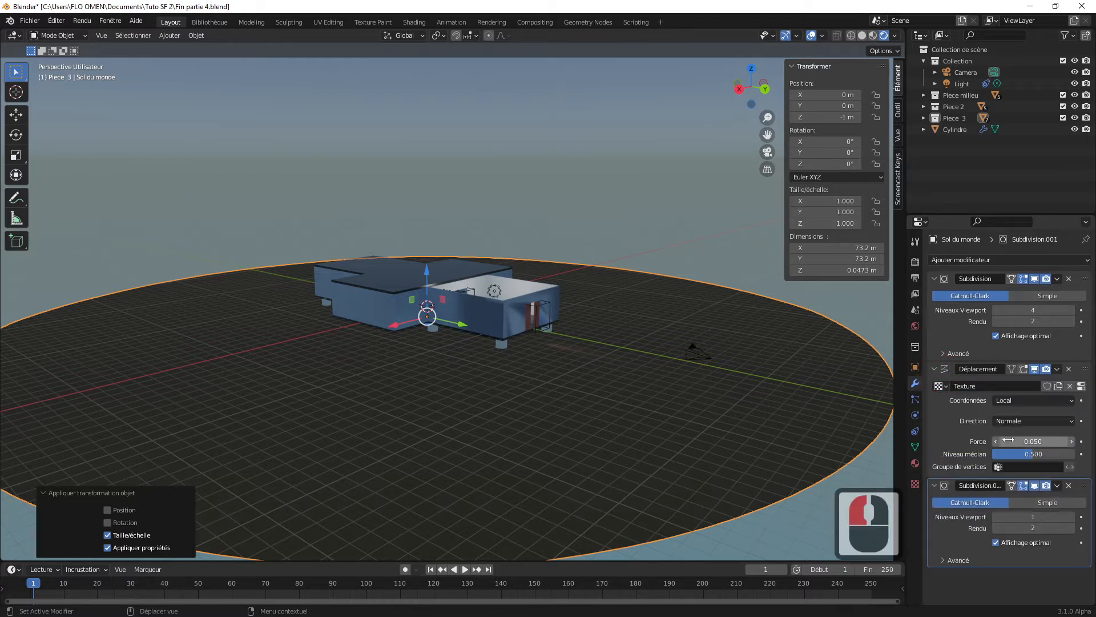
drag(1025, 441, 1070, 441)
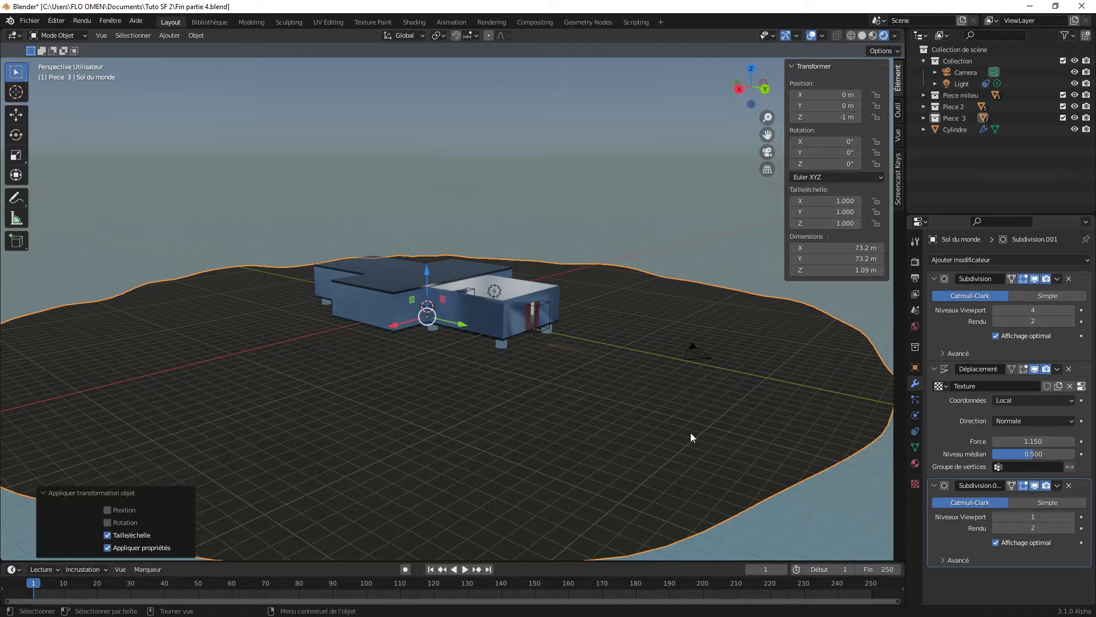
Step: Switch to the Shading workspace for the ground's Roche material, compare rendered shading with material preview, and keep material preview
click(915, 463)
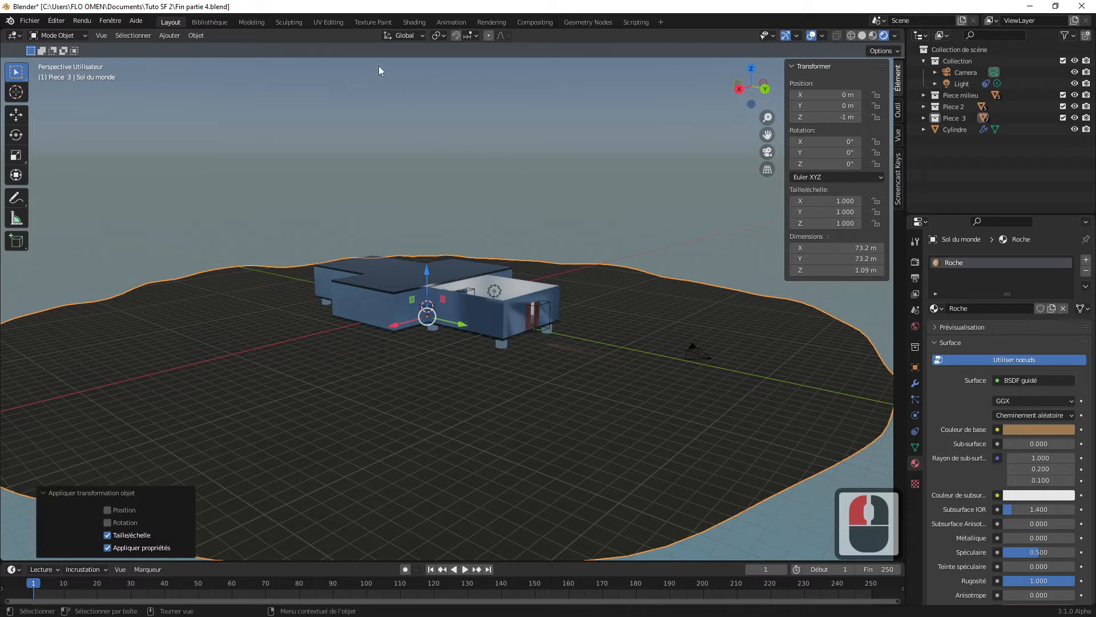
click(413, 22)
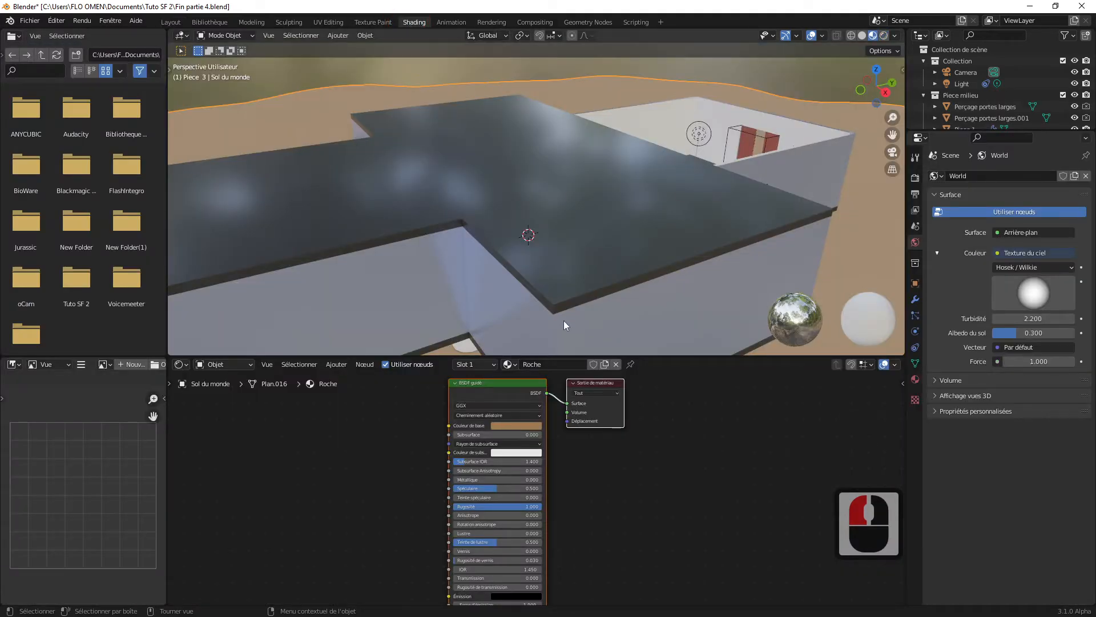
middle_drag(564, 320, 595, 219)
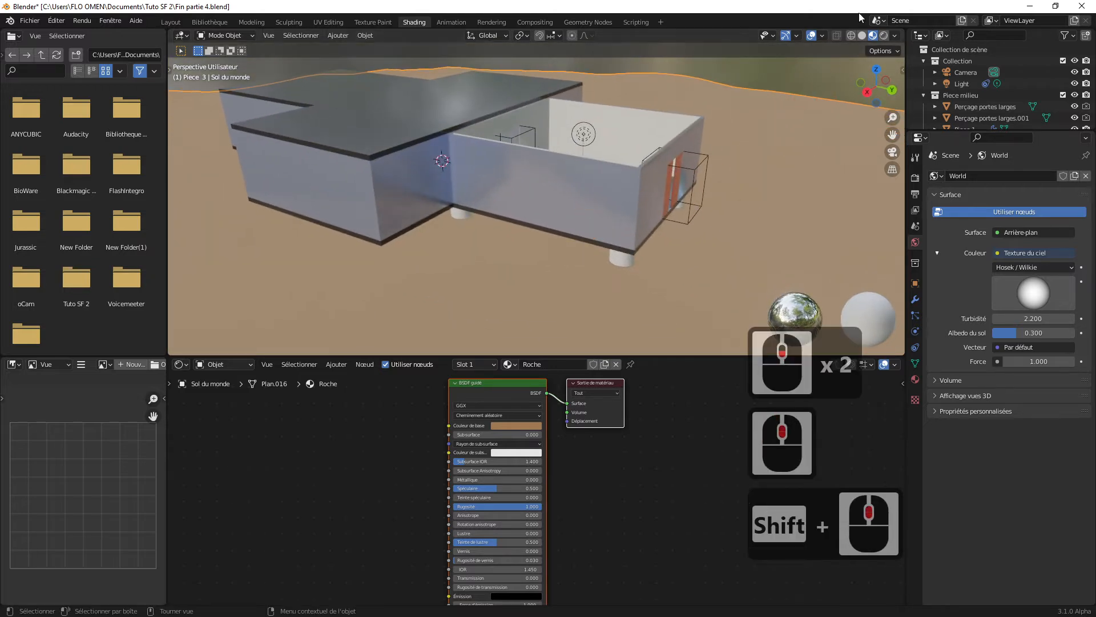
click(883, 36)
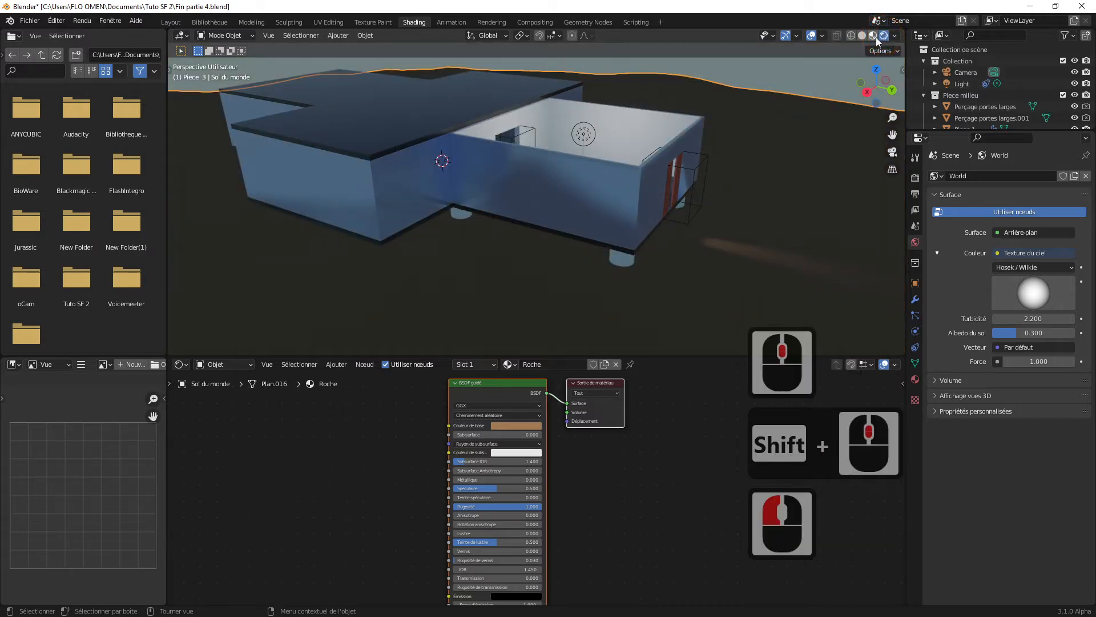
click(873, 36)
scroll(609, 263, up, 2)
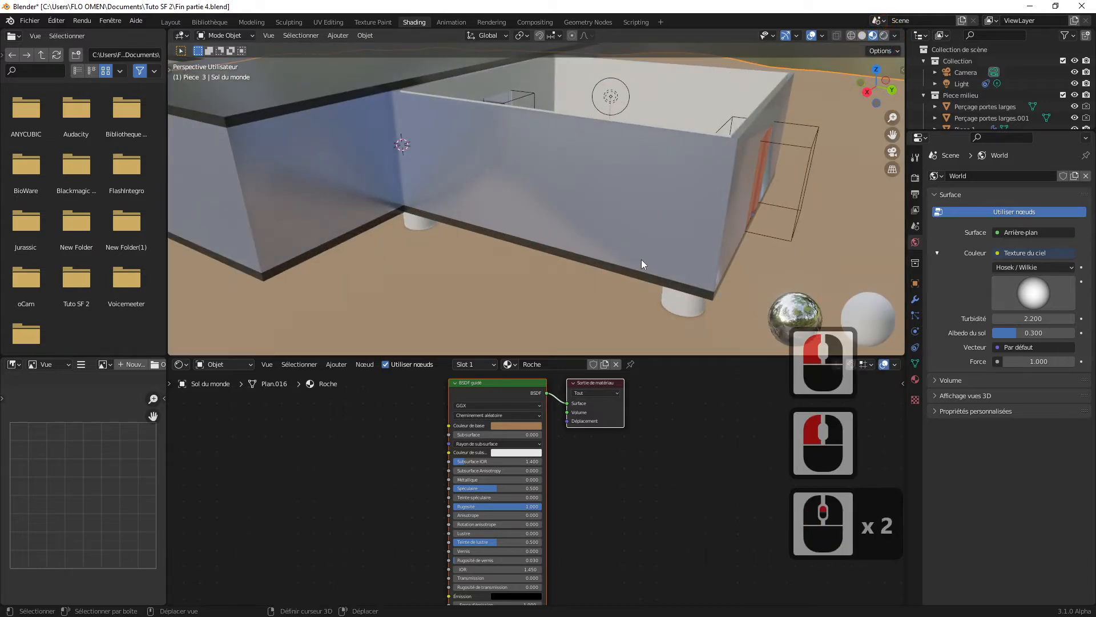
shift+middle_drag(642, 259, 609, 447)
scroll(594, 211, up, 1)
scroll(594, 211, down, 4)
scroll(540, 224, up, 1)
scroll(542, 225, down, 5)
scroll(550, 233, up, 3)
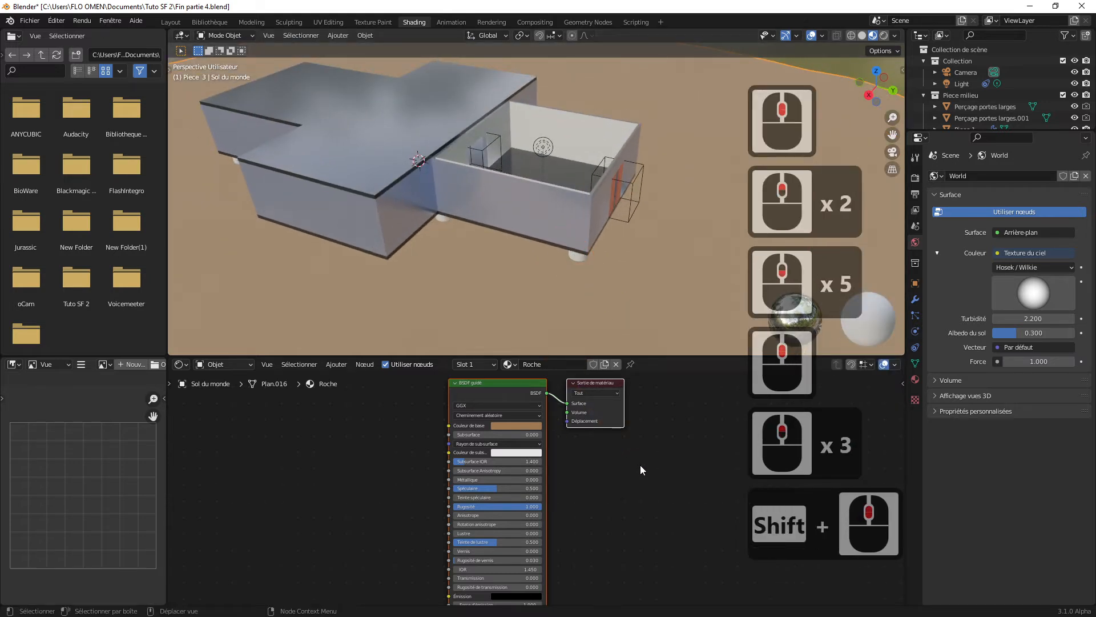
Step: Move the Material Output and Principled BSDF nodes of the Roche material rightward, leaving free space before the BSDF node
drag(598, 382, 733, 409)
scroll(669, 426, up, 2)
scroll(668, 425, up, 2)
scroll(668, 425, down, 1)
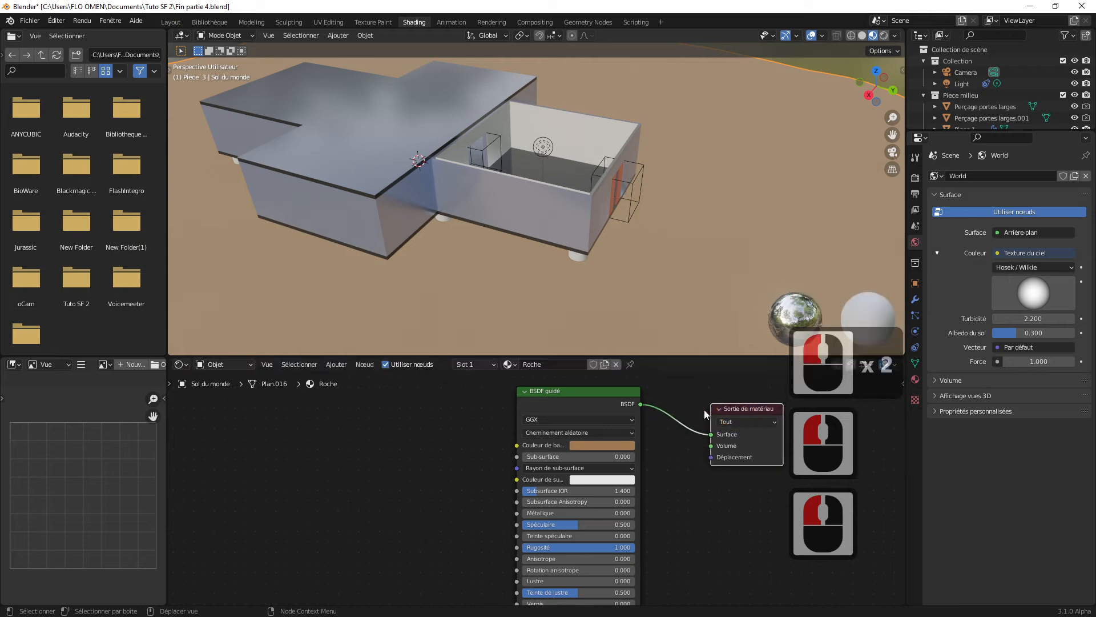
drag(593, 392, 628, 394)
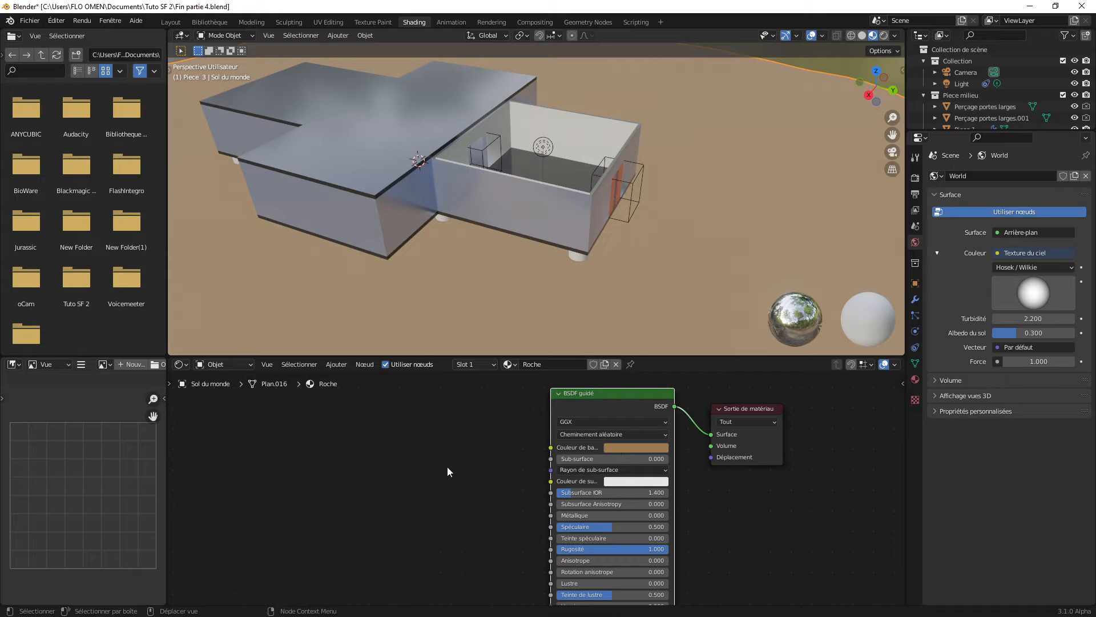
click(361, 453)
click(548, 216)
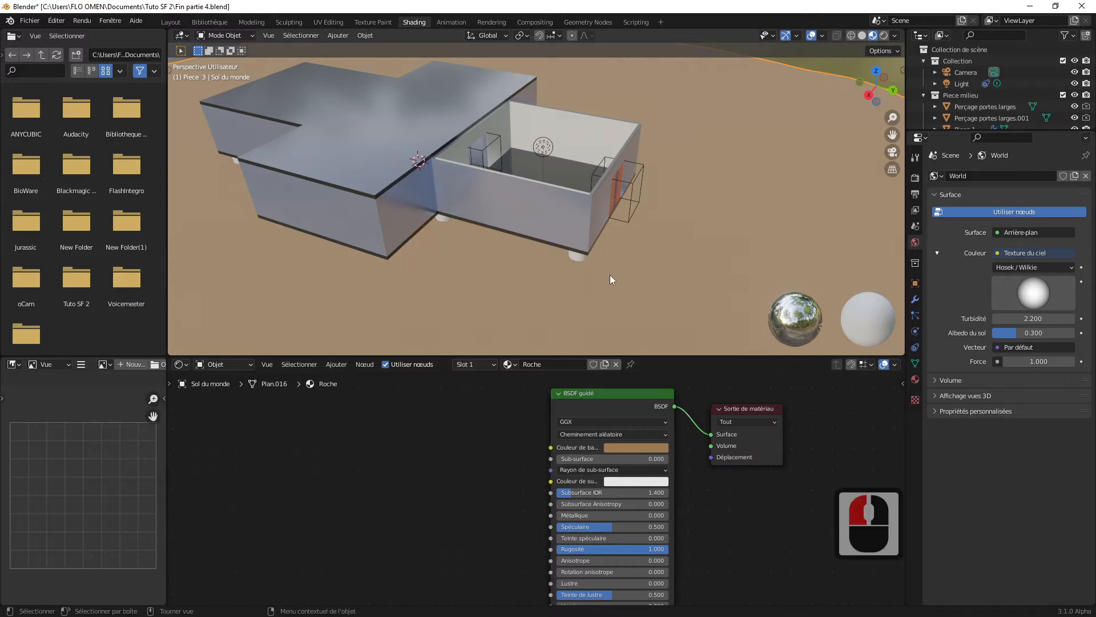
middle_drag(609, 276, 601, 268)
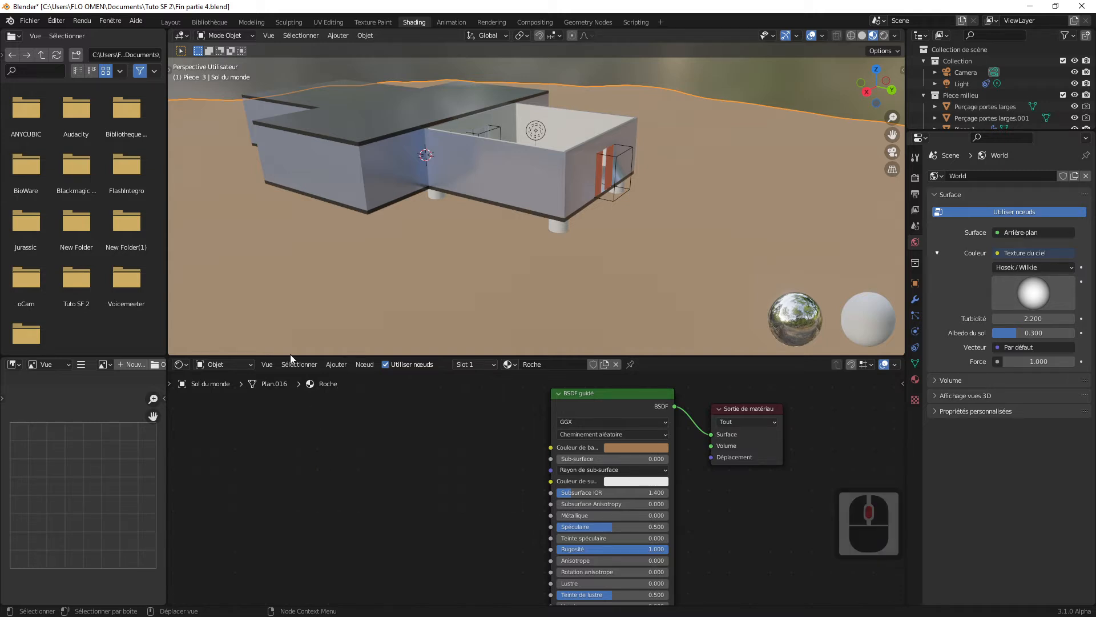
Step: View the interface and language settings in the preferences, and close the preferences without changes
click(57, 20)
click(97, 179)
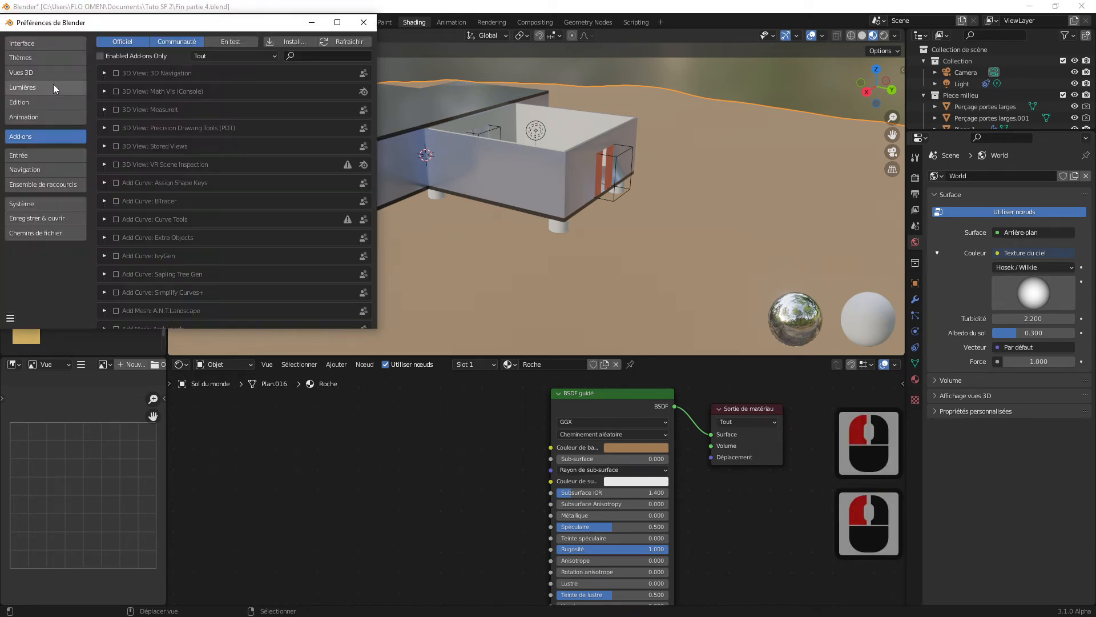
click(39, 45)
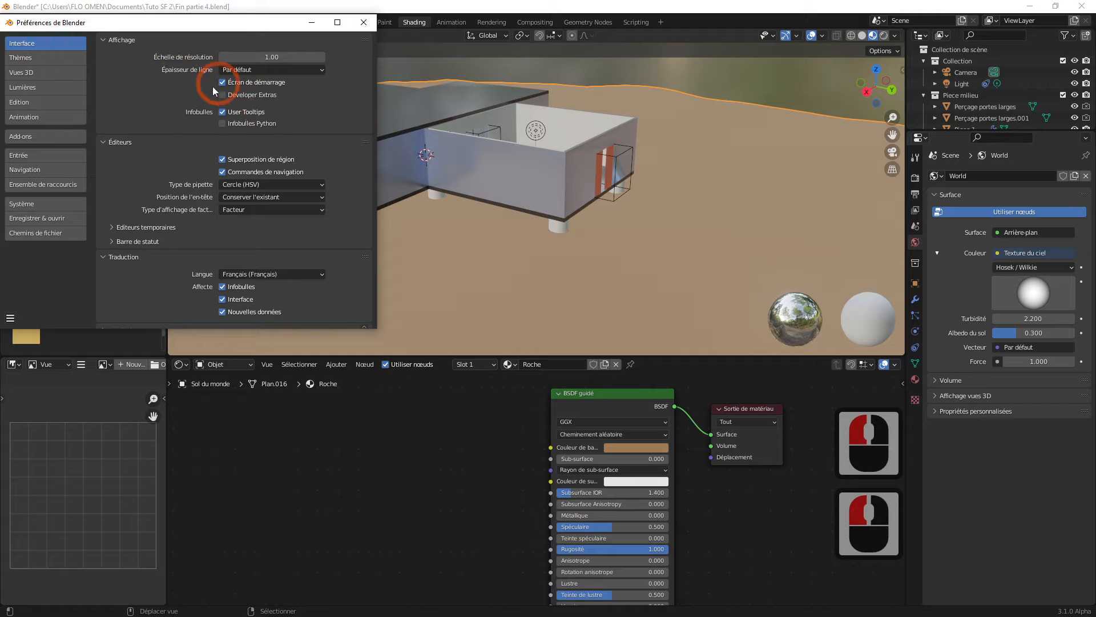
click(363, 23)
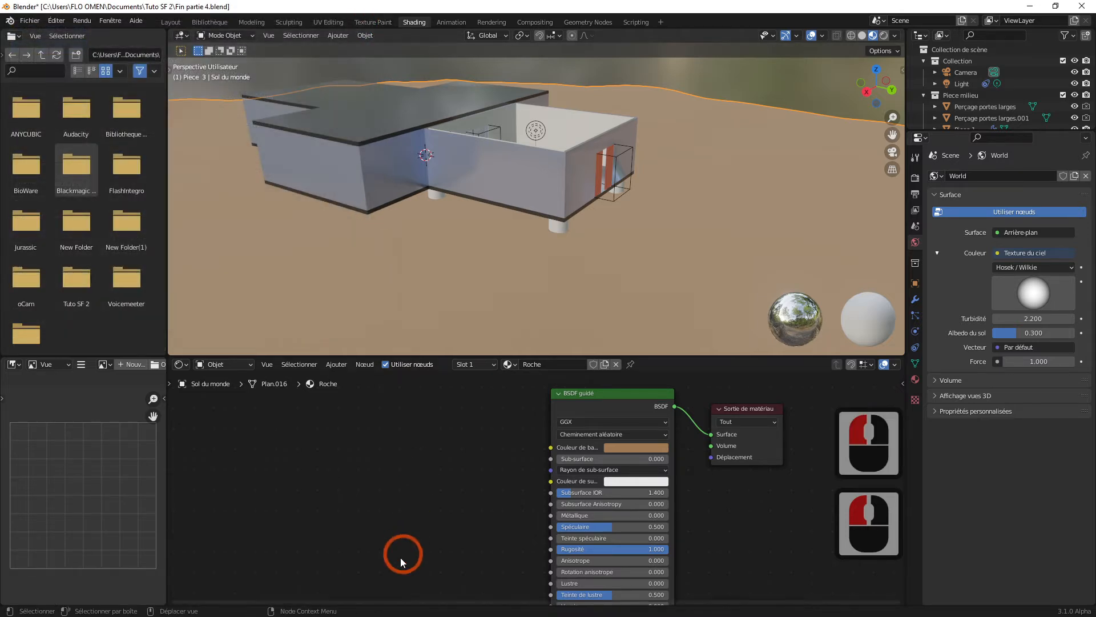
Step: Add a Texture bruit (noise texture) node to the Roche material and place it in the free space before the BSDF node
click(322, 510)
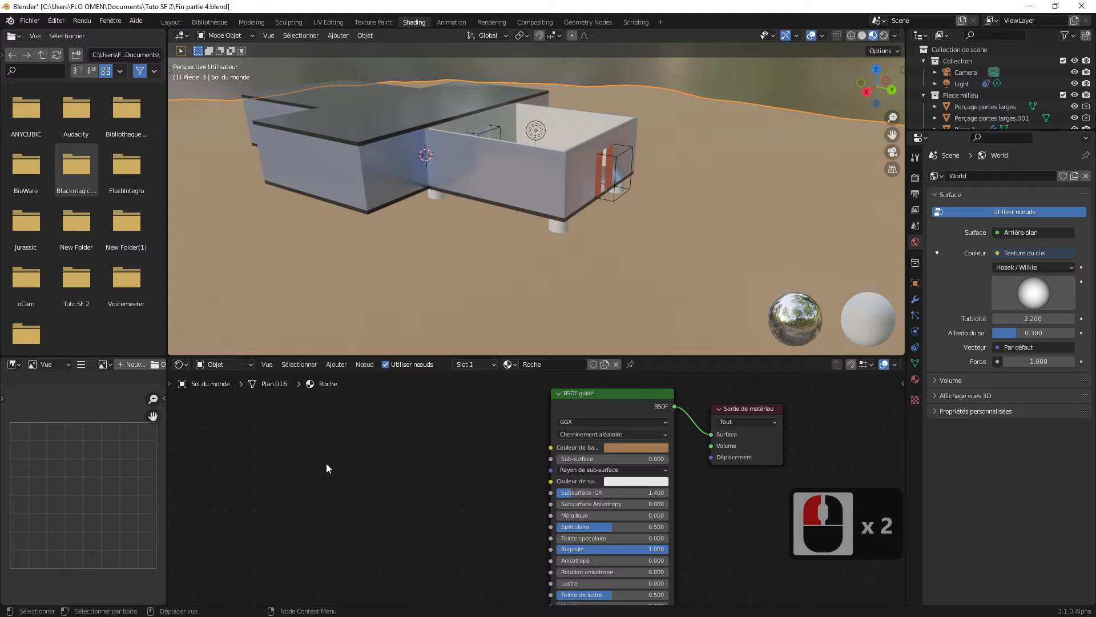
click(335, 364)
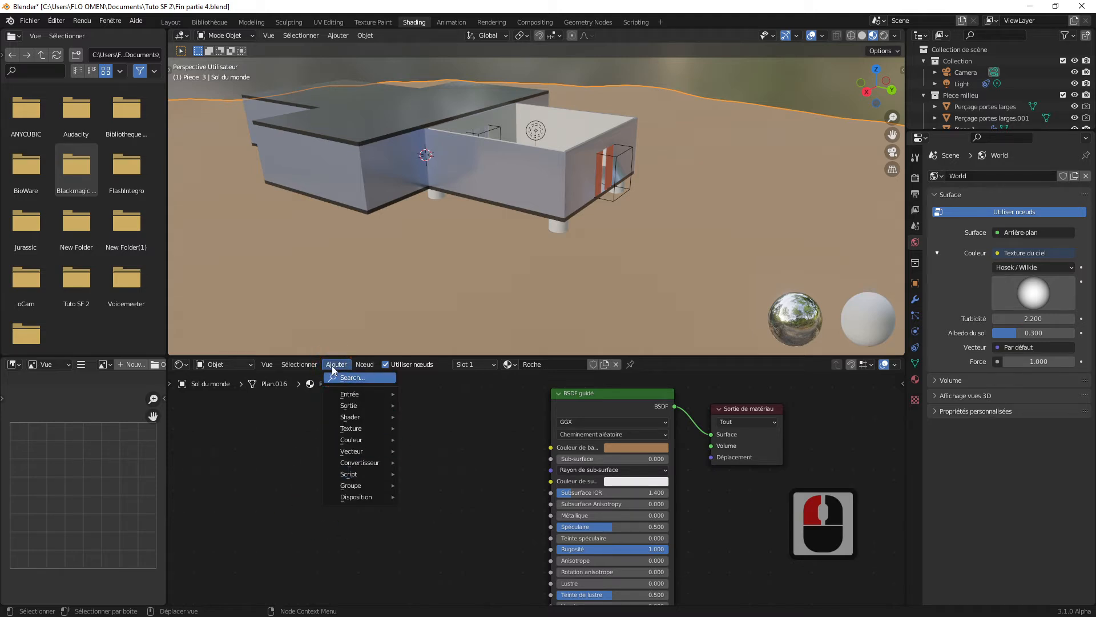
click(282, 481)
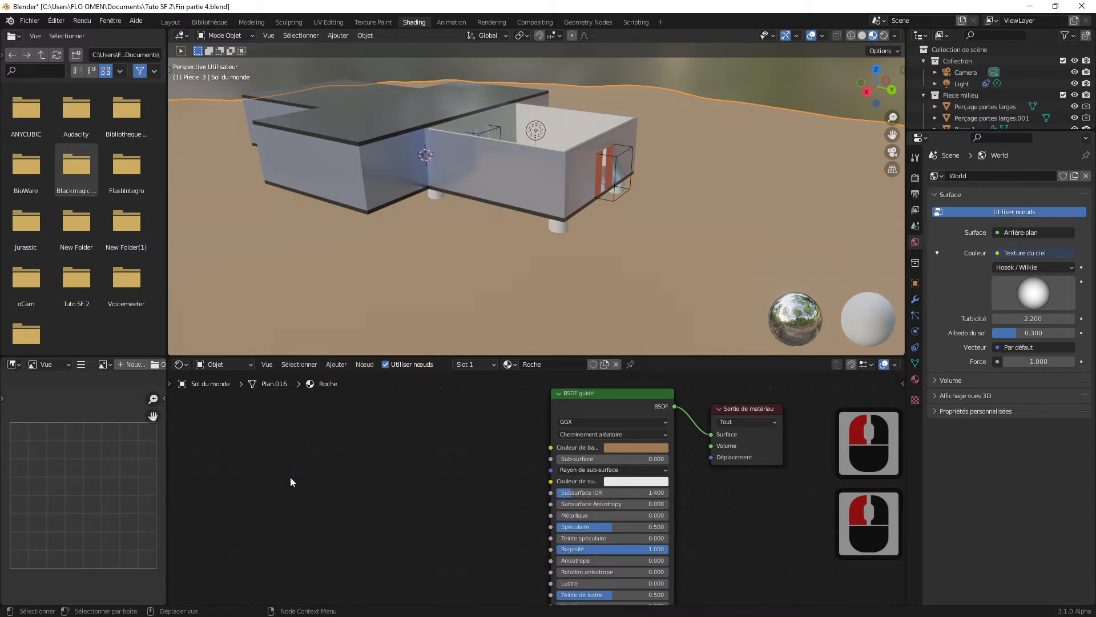
key(shift+a)
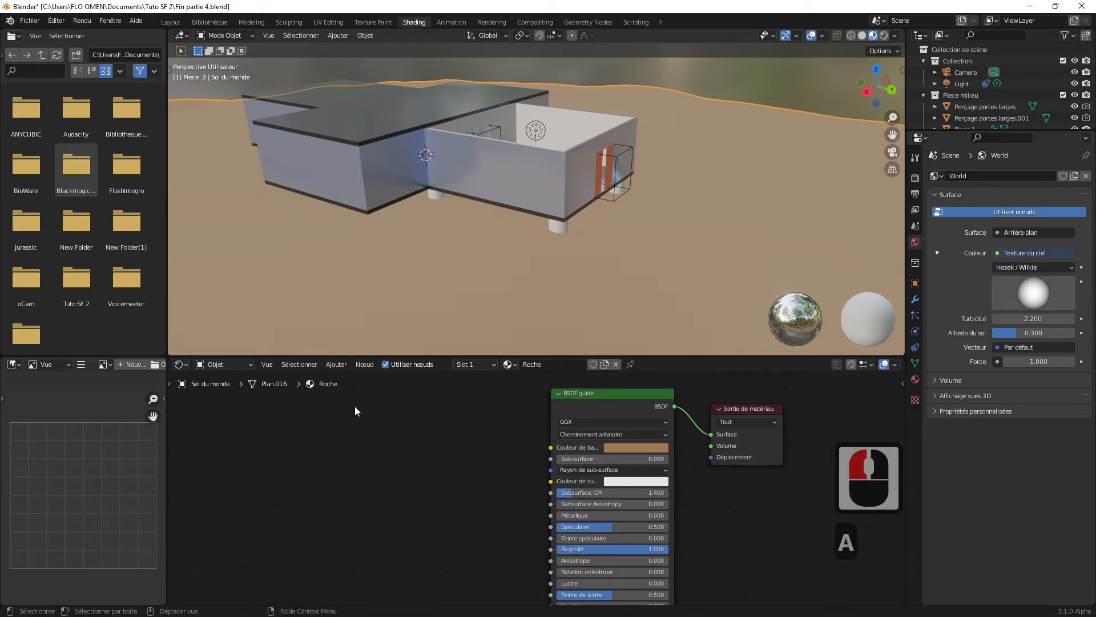
key(shift+a)
click(294, 436)
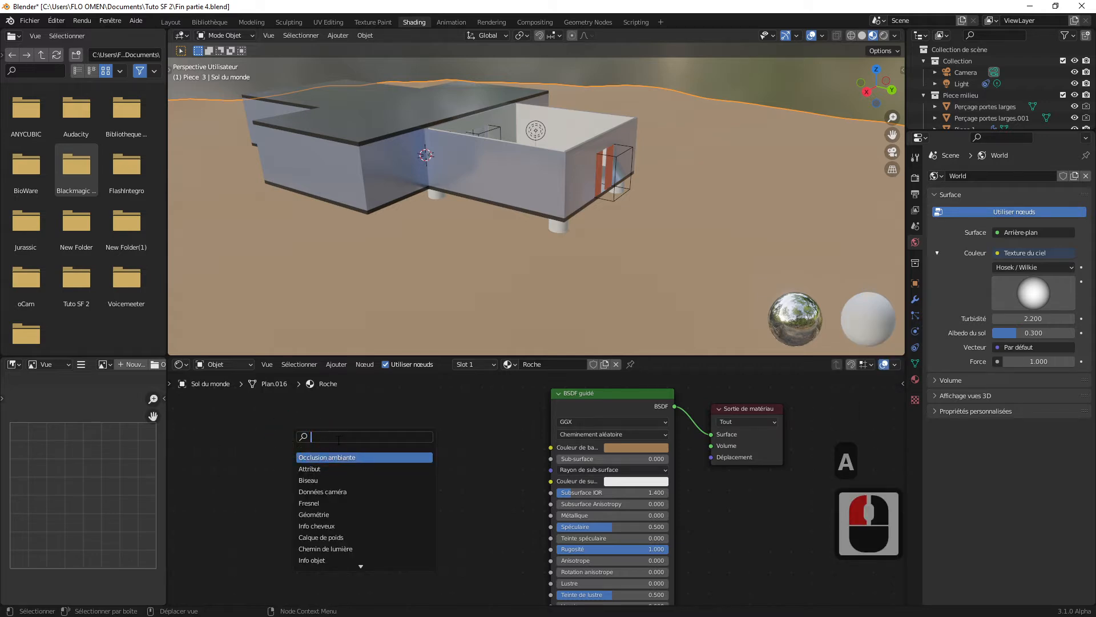
text(bruit)
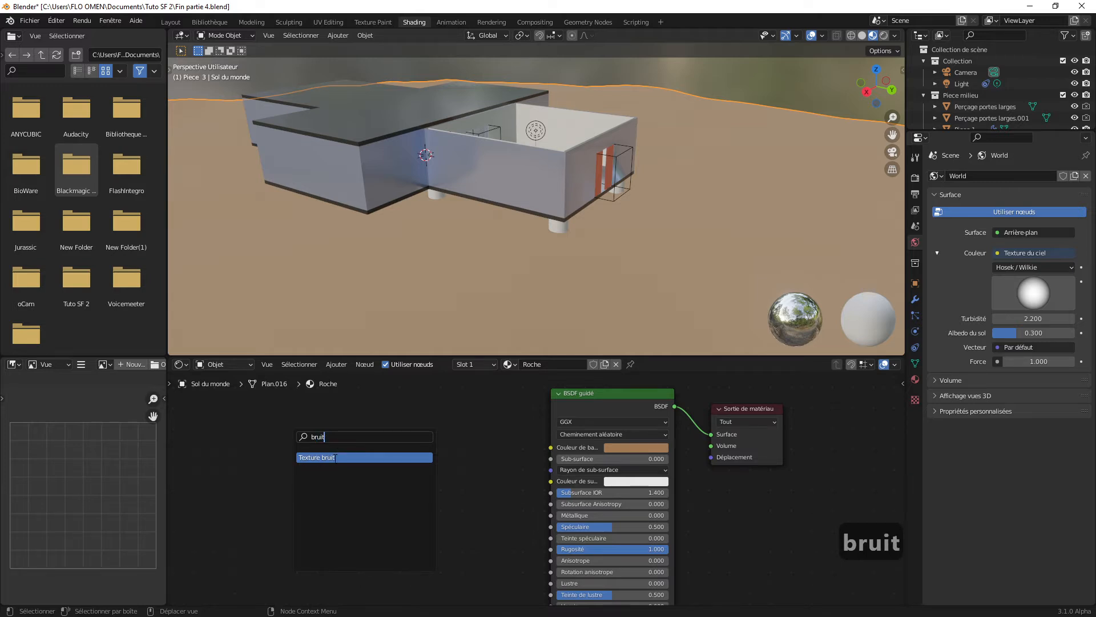
click(338, 458)
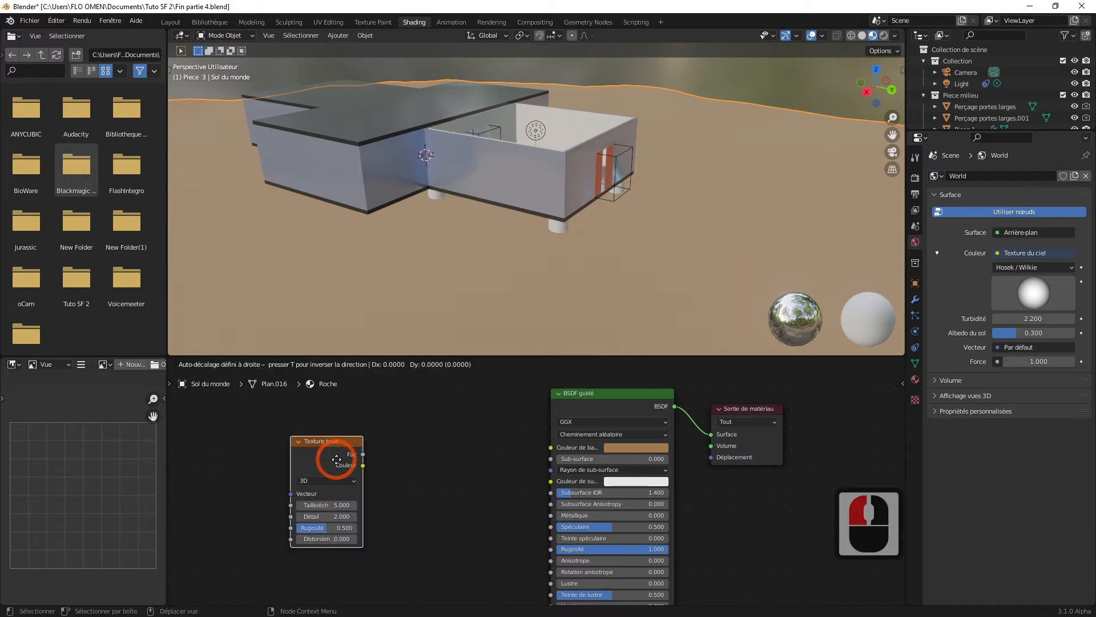
click(364, 439)
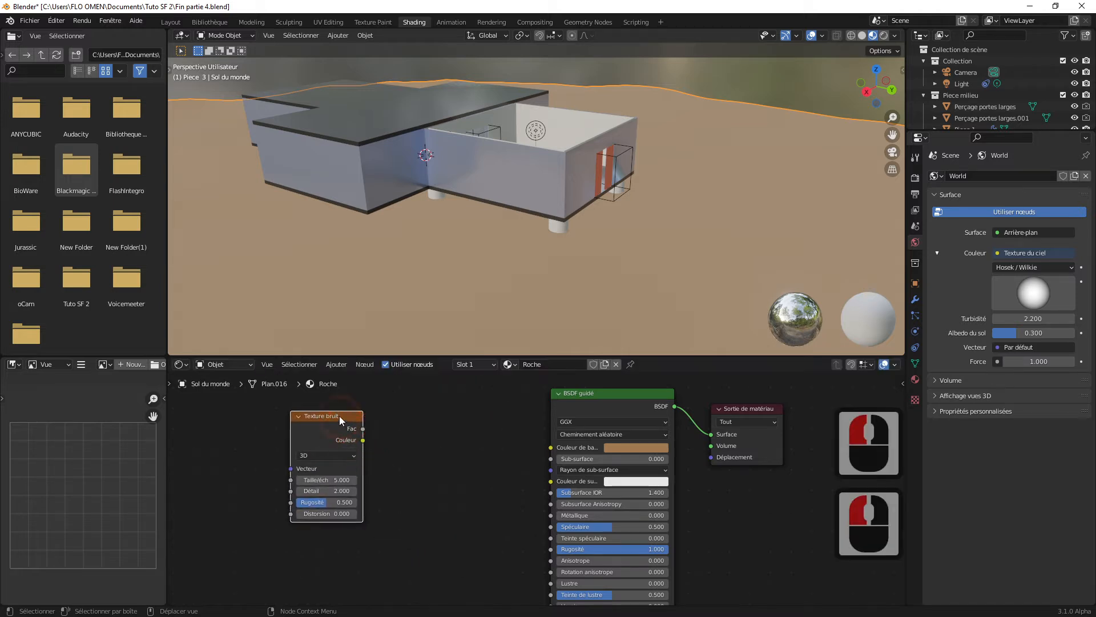
drag(339, 416, 323, 423)
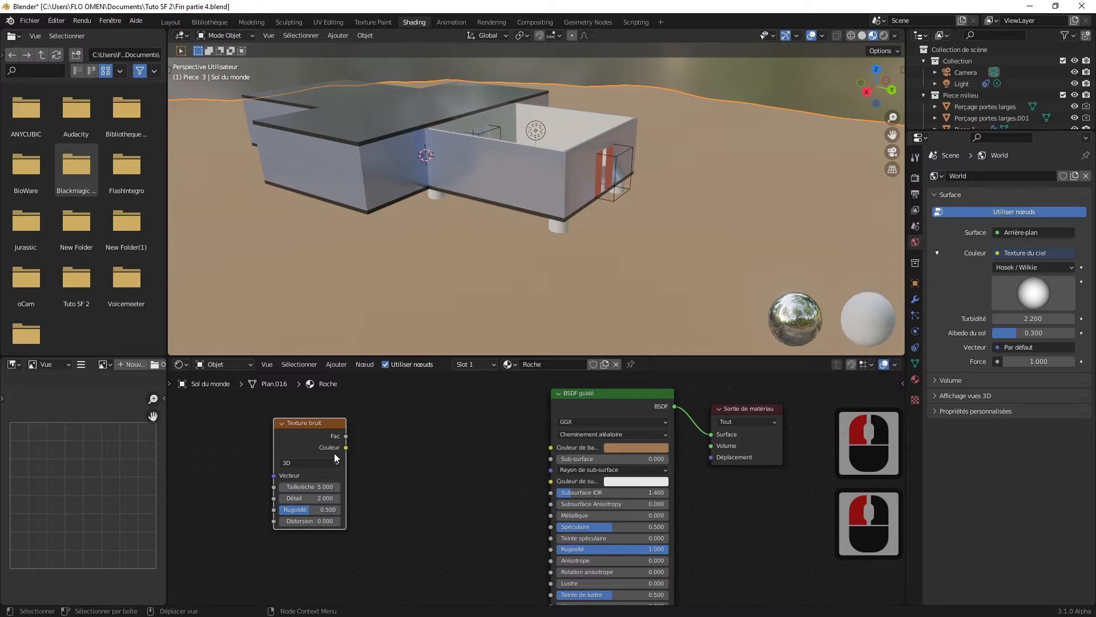
Step: Connect the noise texture's Couleur output to the BSDF node's base color and examine the pattern on the ground
drag(346, 447, 551, 452)
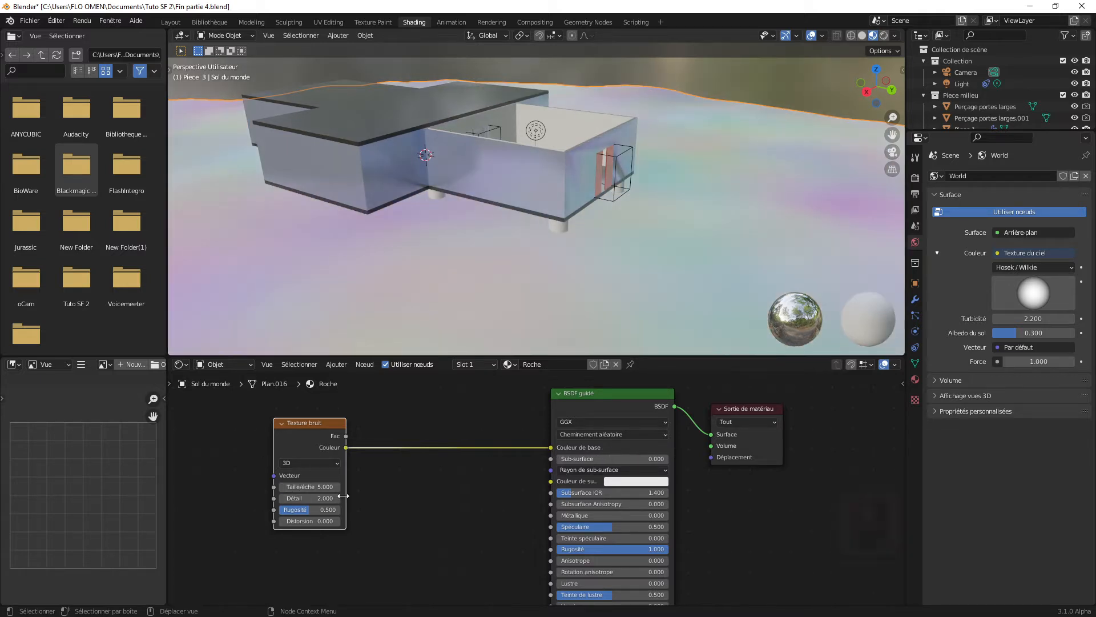
scroll(545, 251, down, 6)
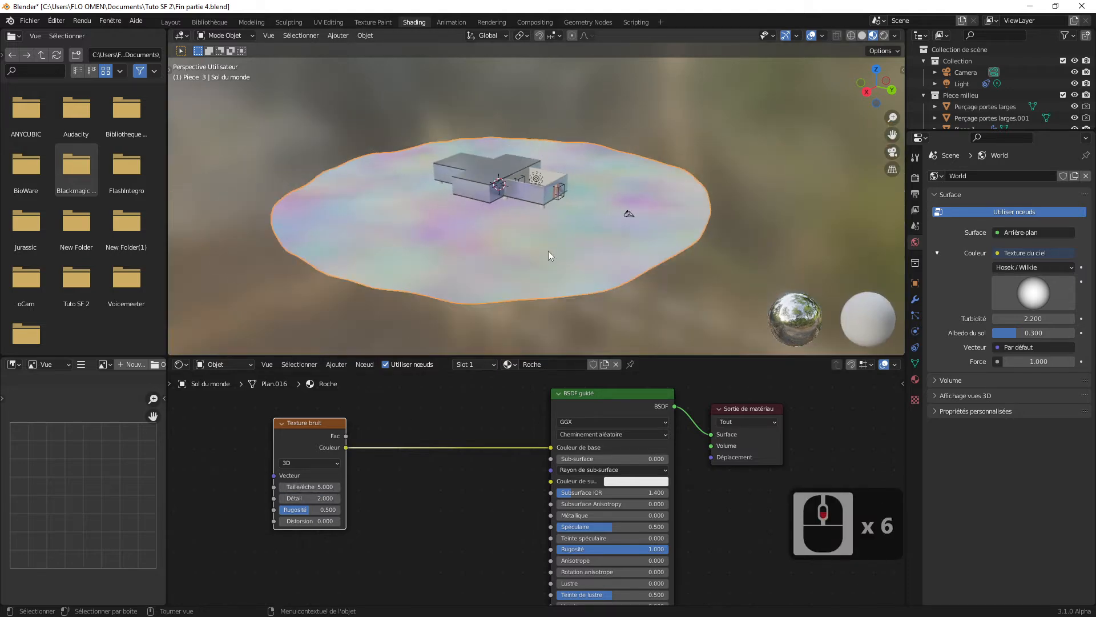
scroll(535, 260, up, 3)
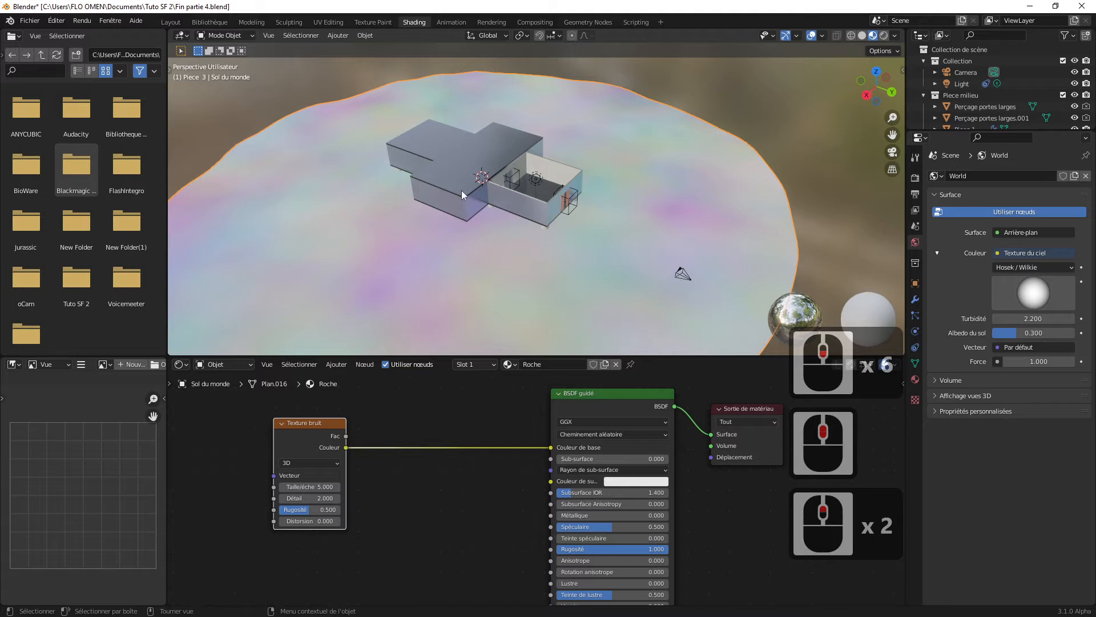
scroll(459, 265, down, 2)
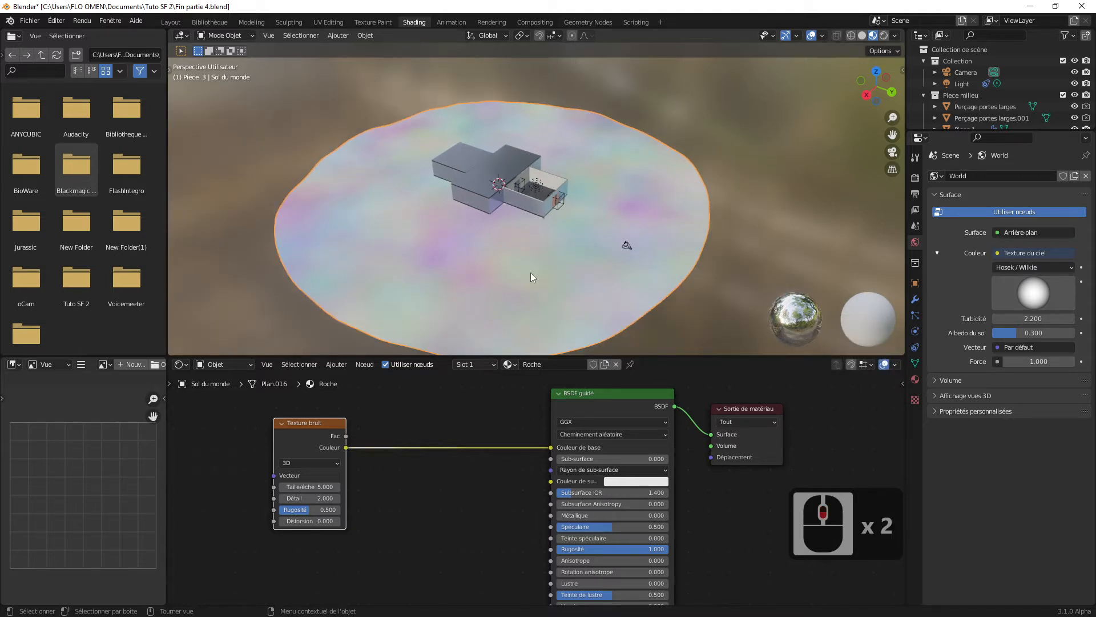
scroll(514, 281, up, 1)
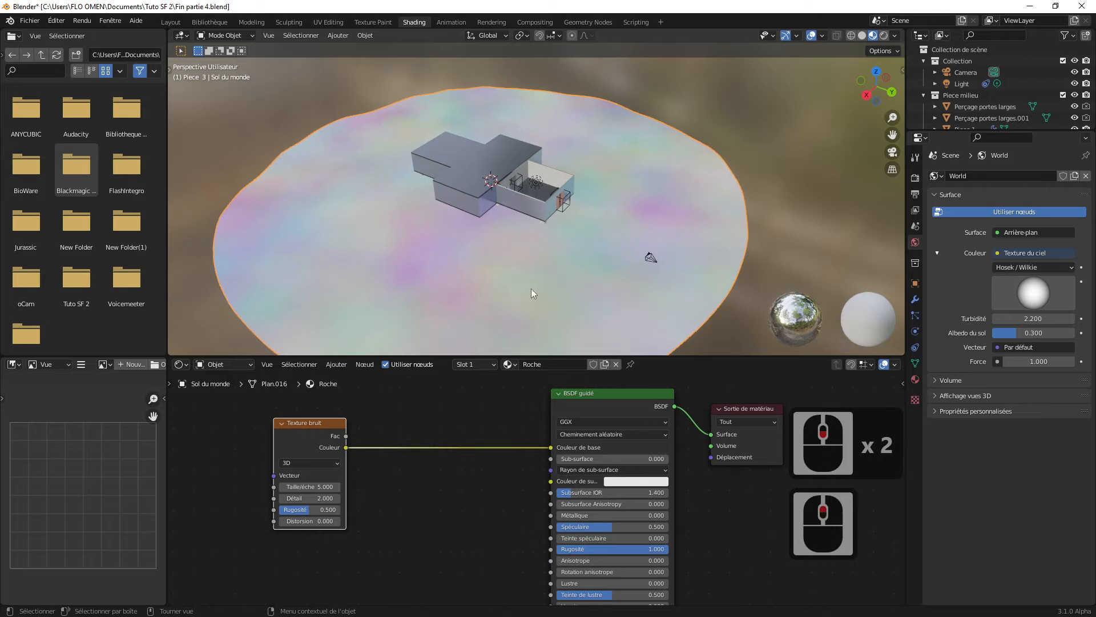
Step: Move the noise texture farther from the BSDF node and insert a Dégradé de couleurs node on the link between them
drag(311, 423, 291, 423)
click(291, 423)
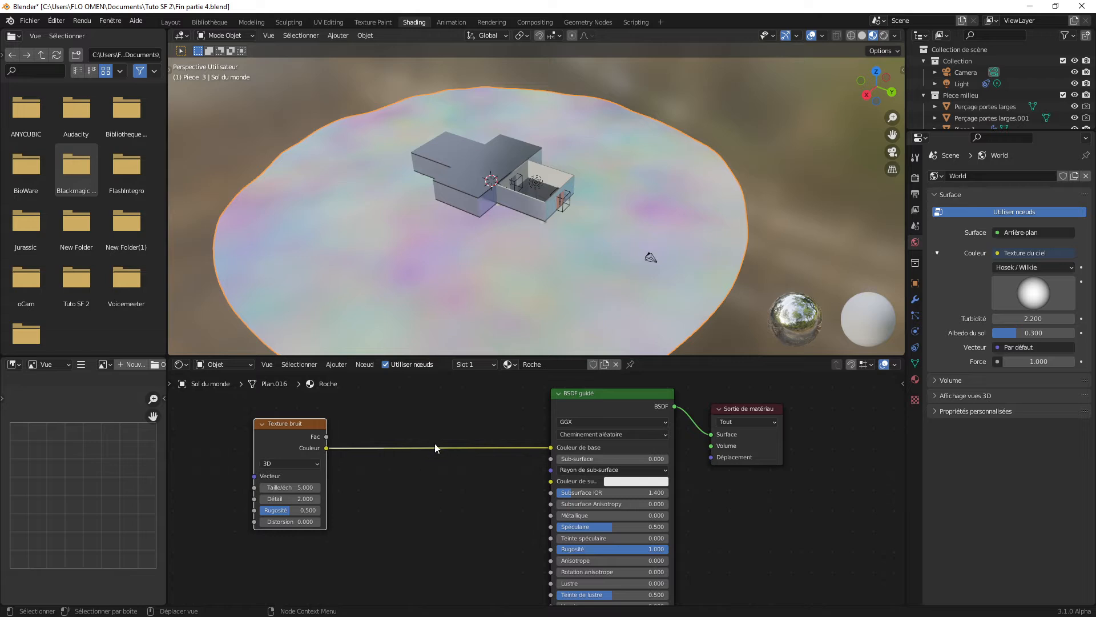
key(shift+a)
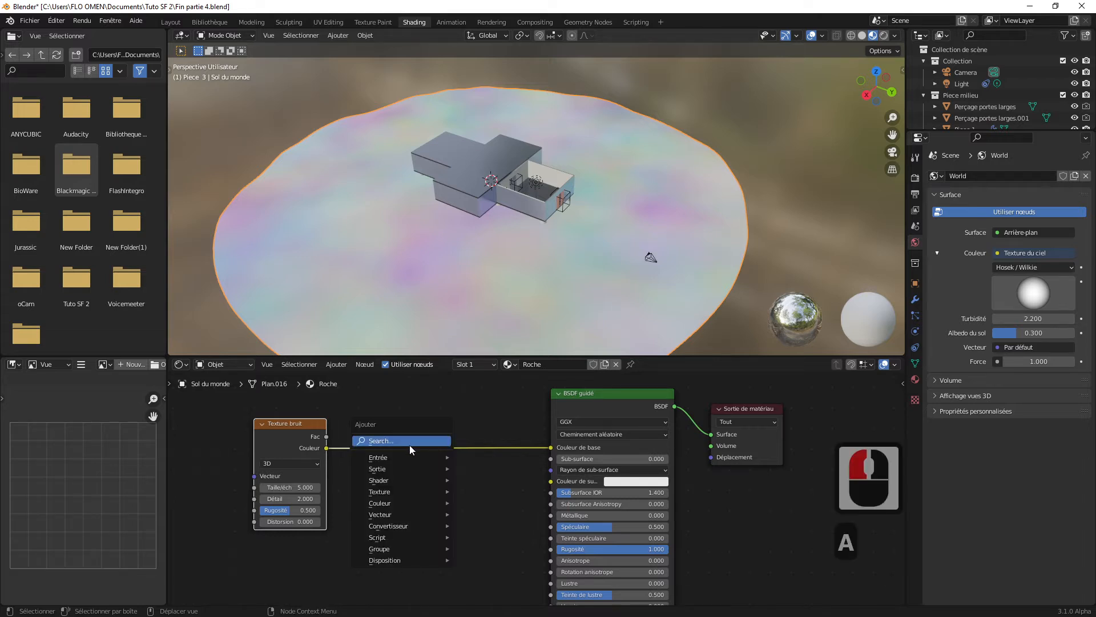
click(404, 443)
text(c)
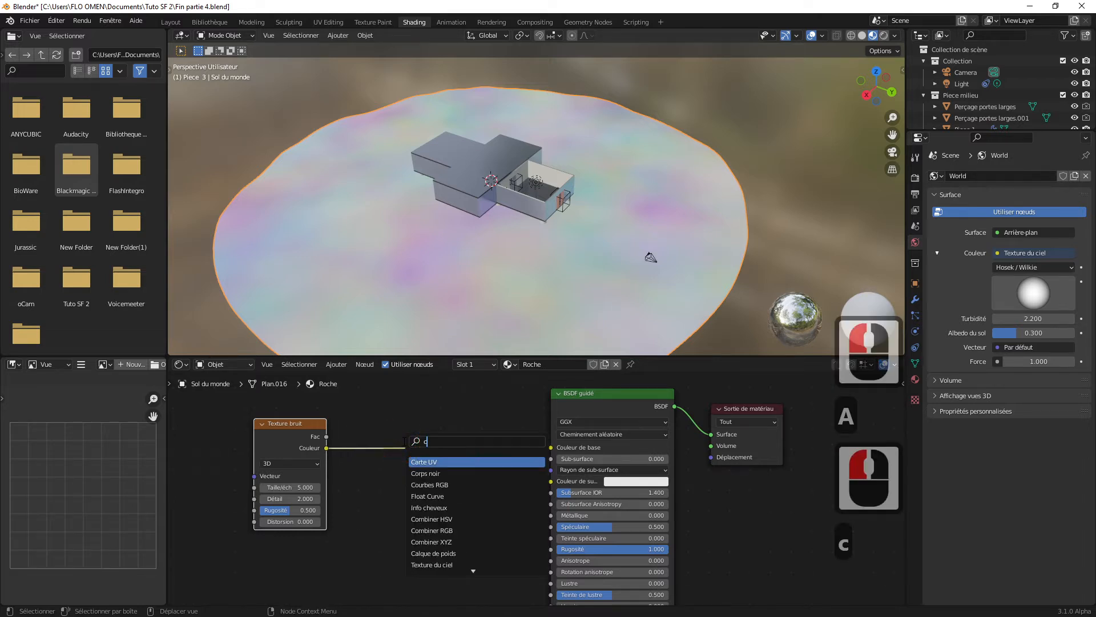
text(oul)
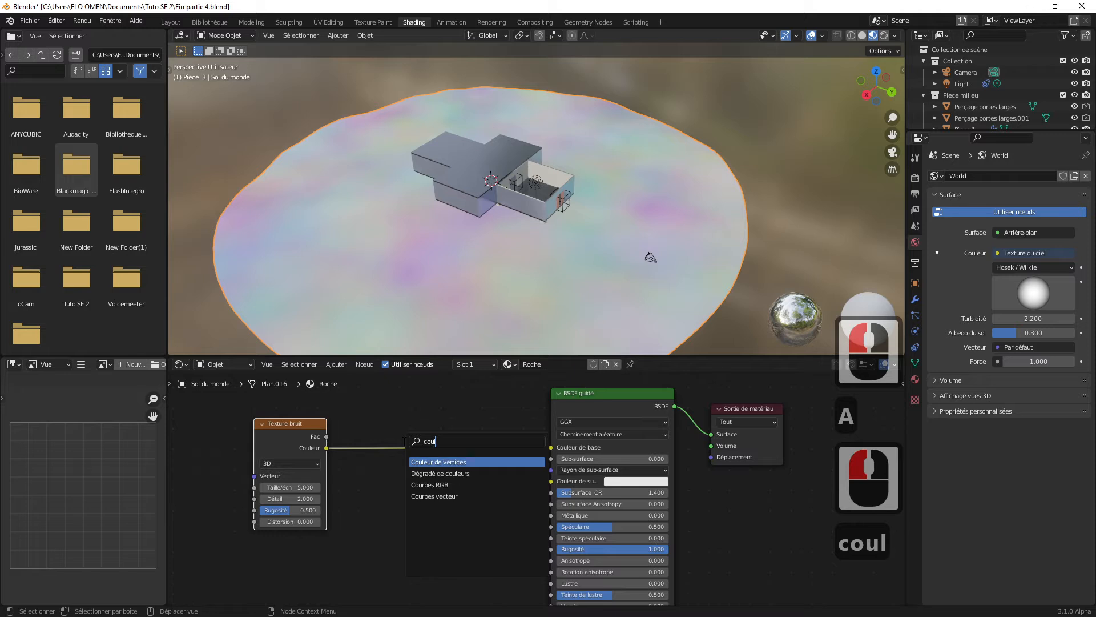
click(429, 473)
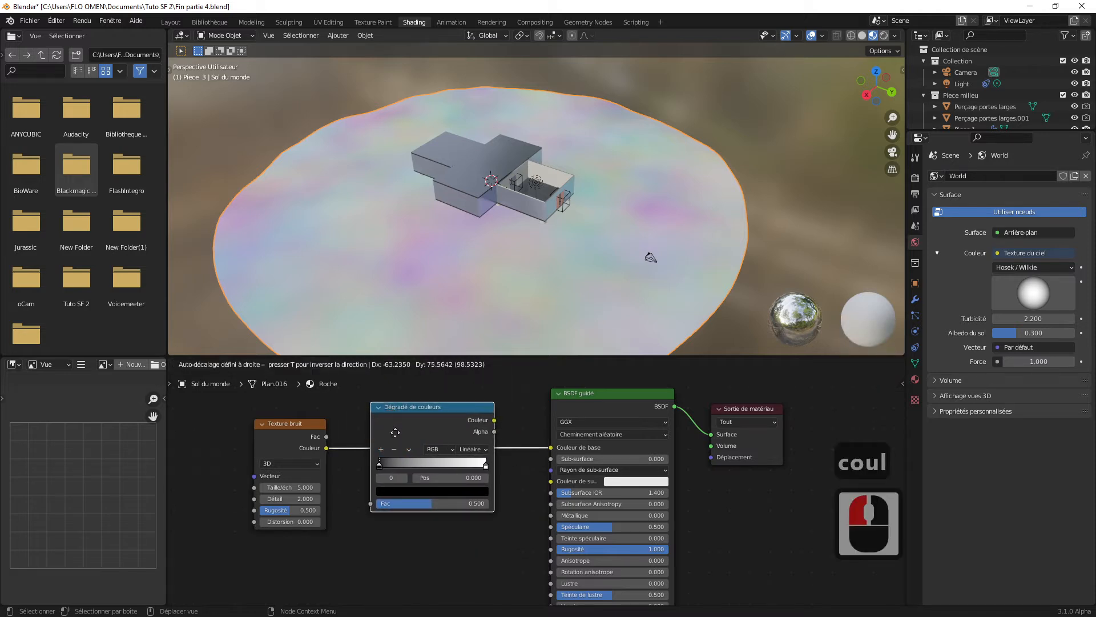
click(395, 433)
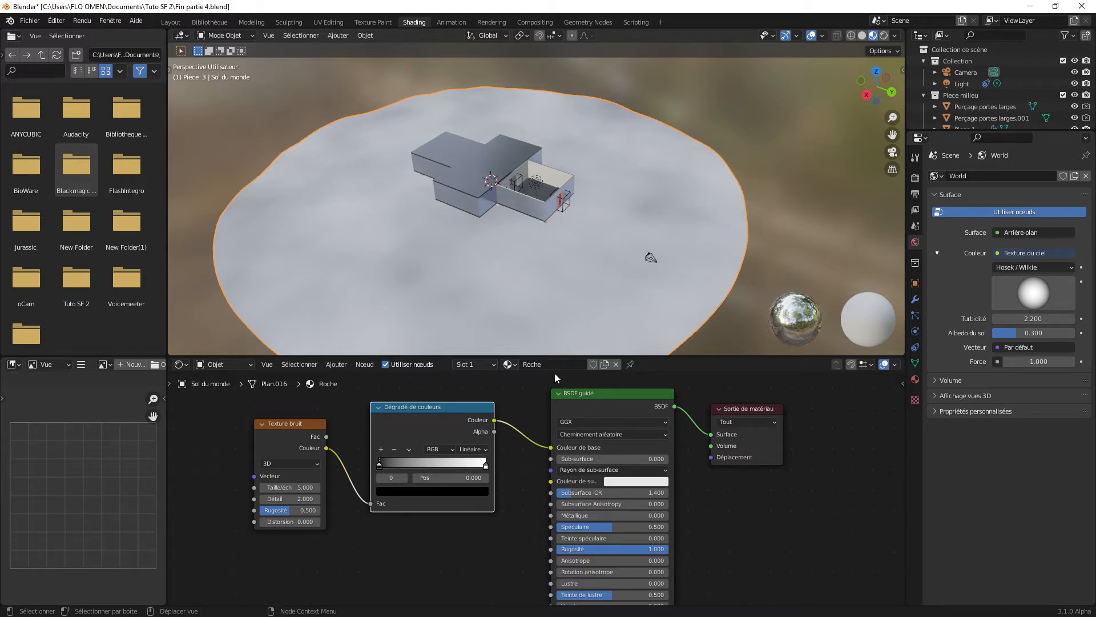
Step: Try bringing the color ramp's black and white stops closer together, and return them to positions 0 and 1
middle_drag(592, 228, 602, 227)
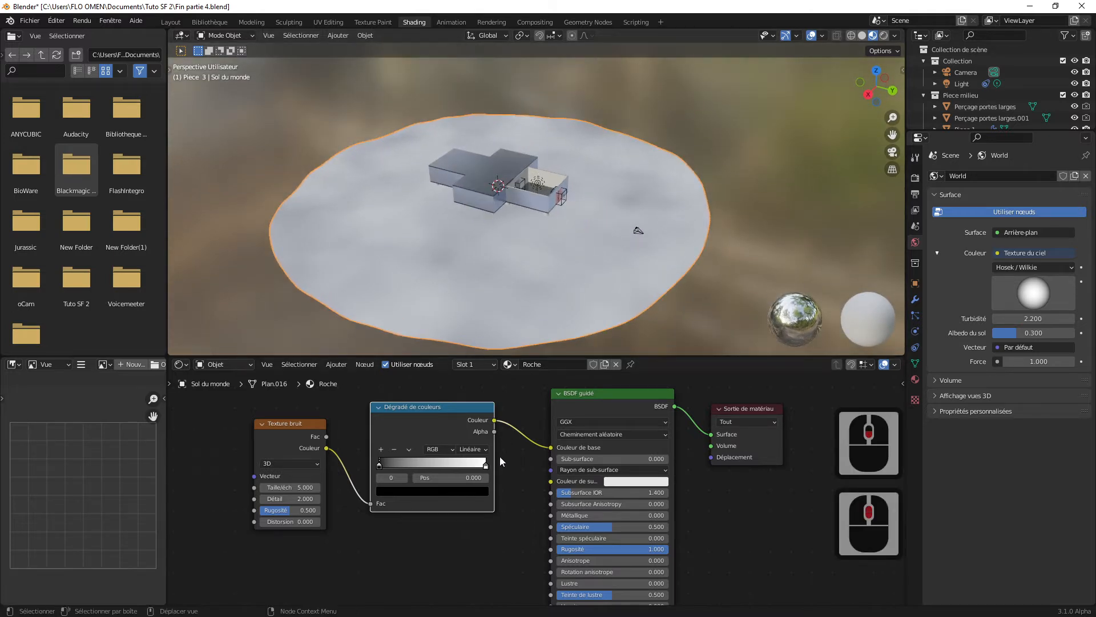
drag(486, 466, 421, 469)
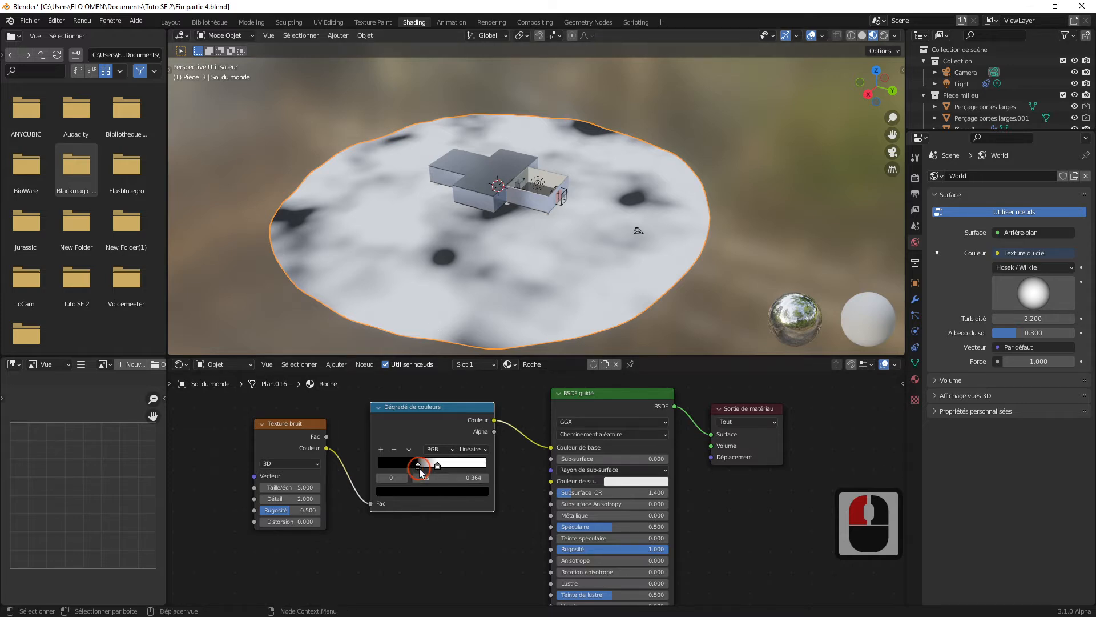
drag(420, 469, 385, 468)
click(457, 465)
right_click(421, 467)
drag(462, 466, 504, 465)
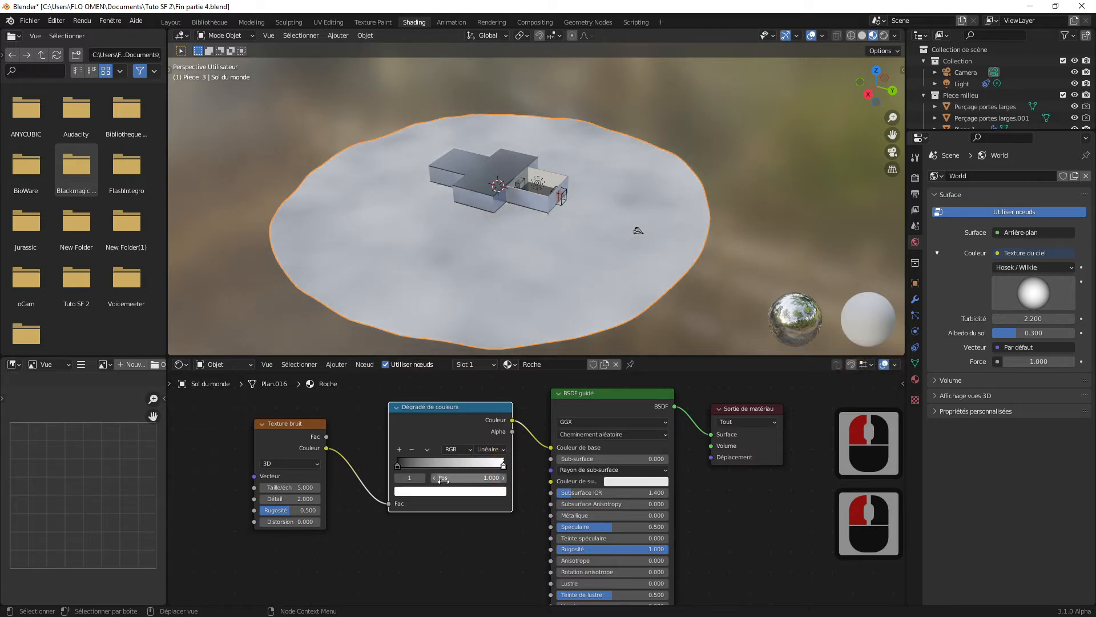
Step: Try a noise texture scale of about 61.4 and examine the ground's pattern close to the building
scroll(528, 258, down, 2)
scroll(527, 258, up, 2)
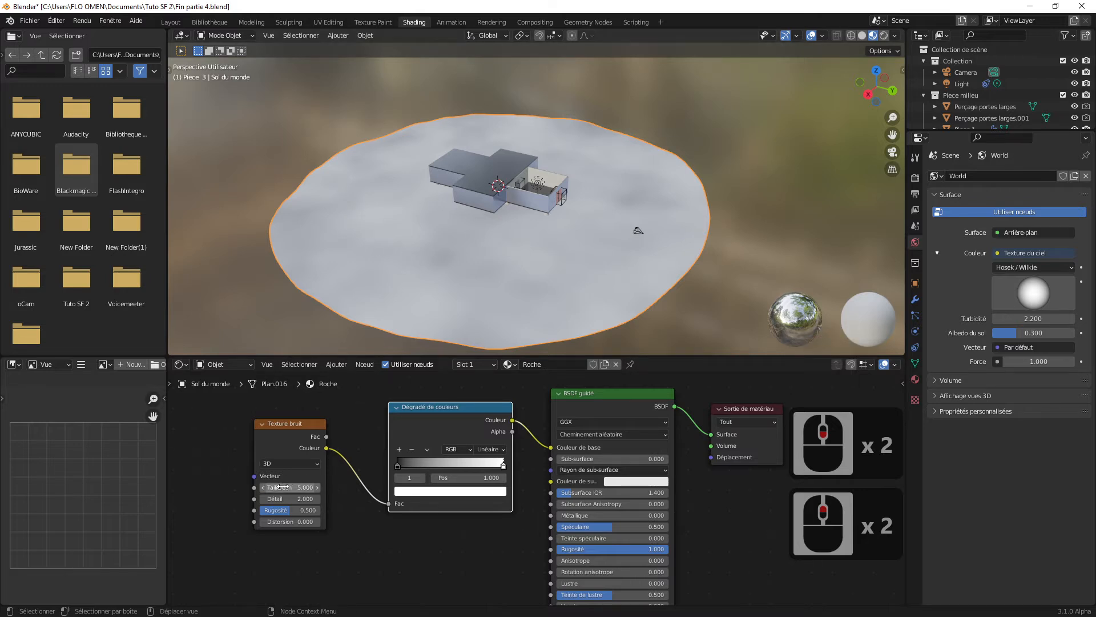
drag(283, 486, 605, 487)
scroll(583, 263, up, 2)
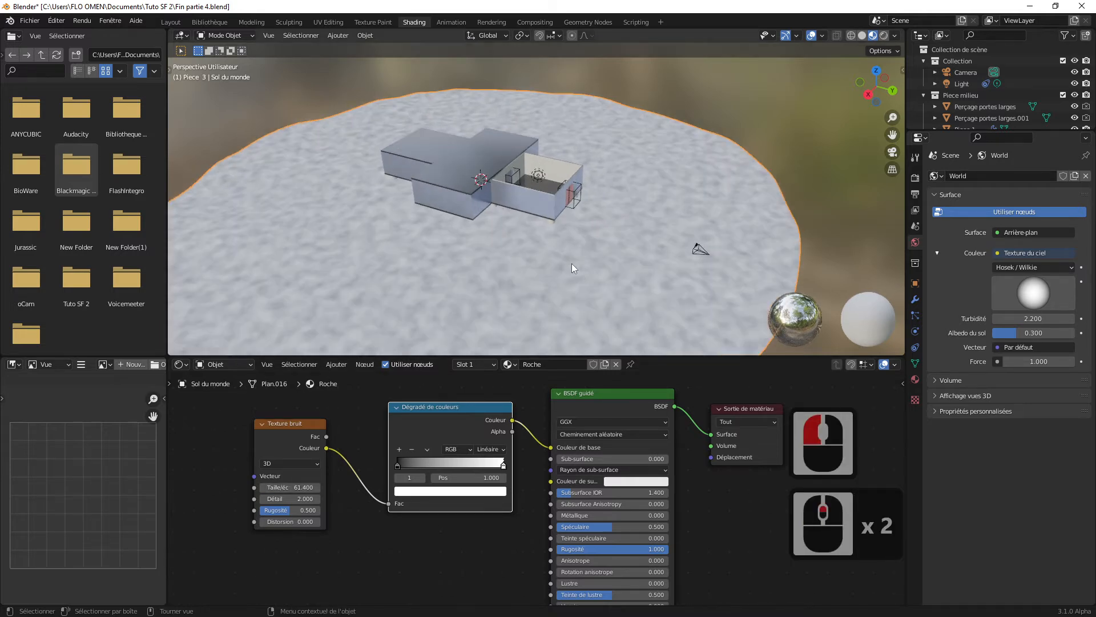
scroll(571, 262, up, 5)
middle_drag(570, 264, 560, 253)
scroll(554, 257, up, 2)
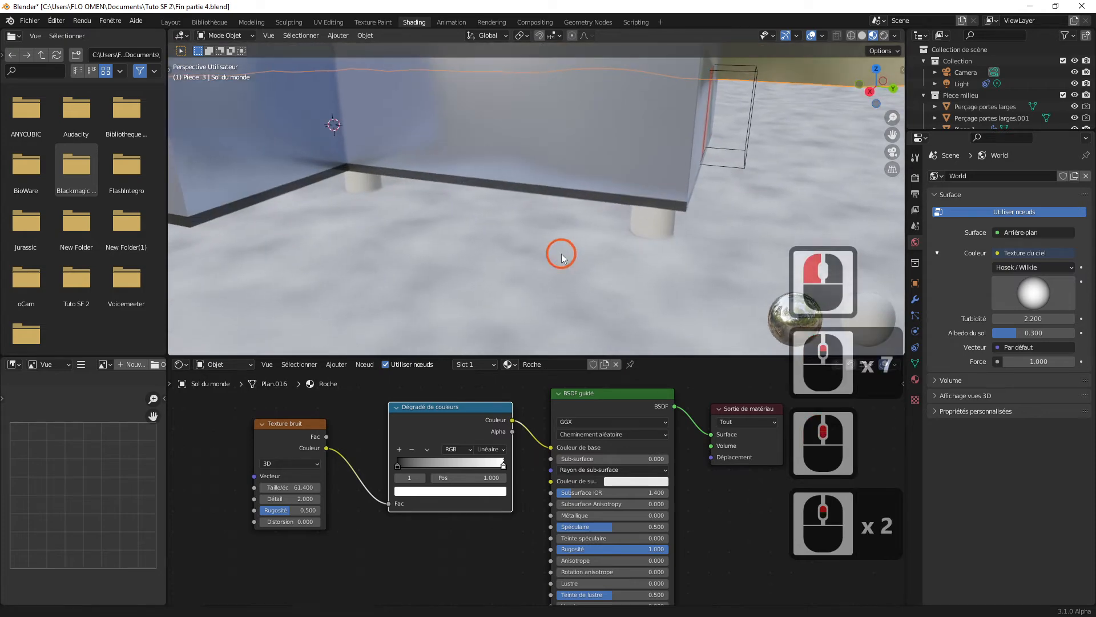
Step: Set the noise texture's scale to 100
drag(289, 487, 520, 487)
click(288, 487)
drag(288, 487, 217, 492)
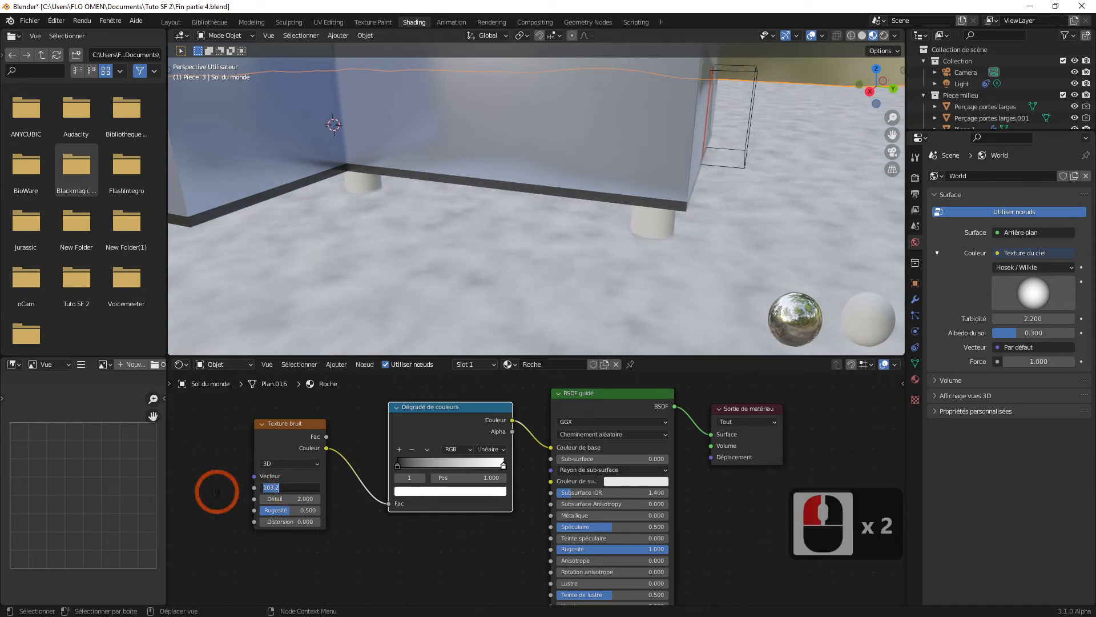
text(100)
key(Return)
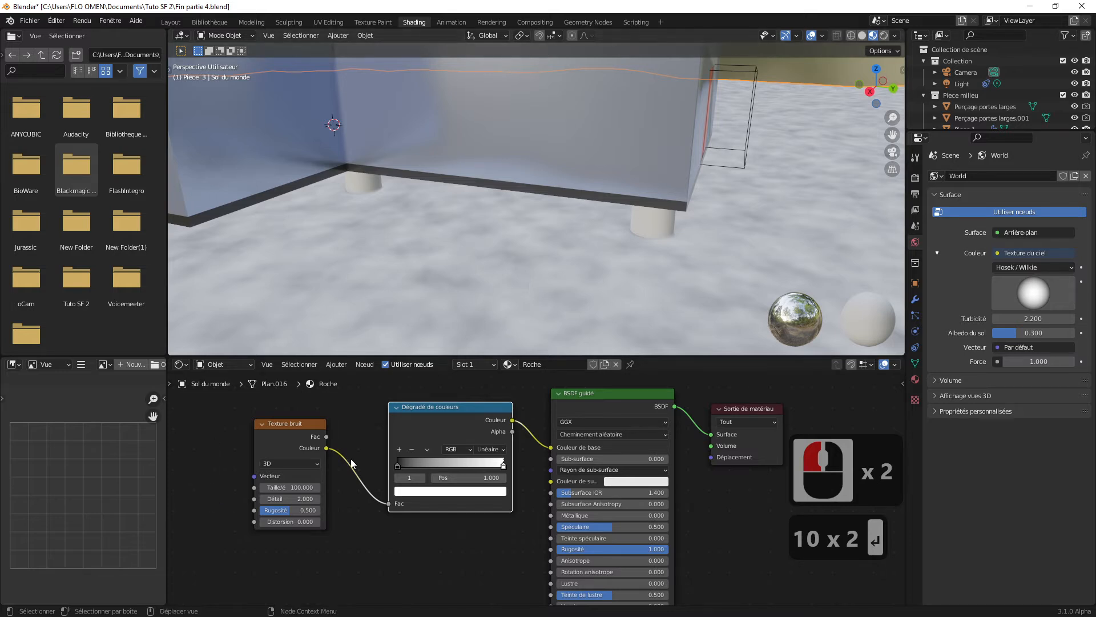
Step: Adjust the noise texture to a detail of about 2.4, a roughness of about 0.675 and a scale of about 169.2
drag(282, 499, 317, 498)
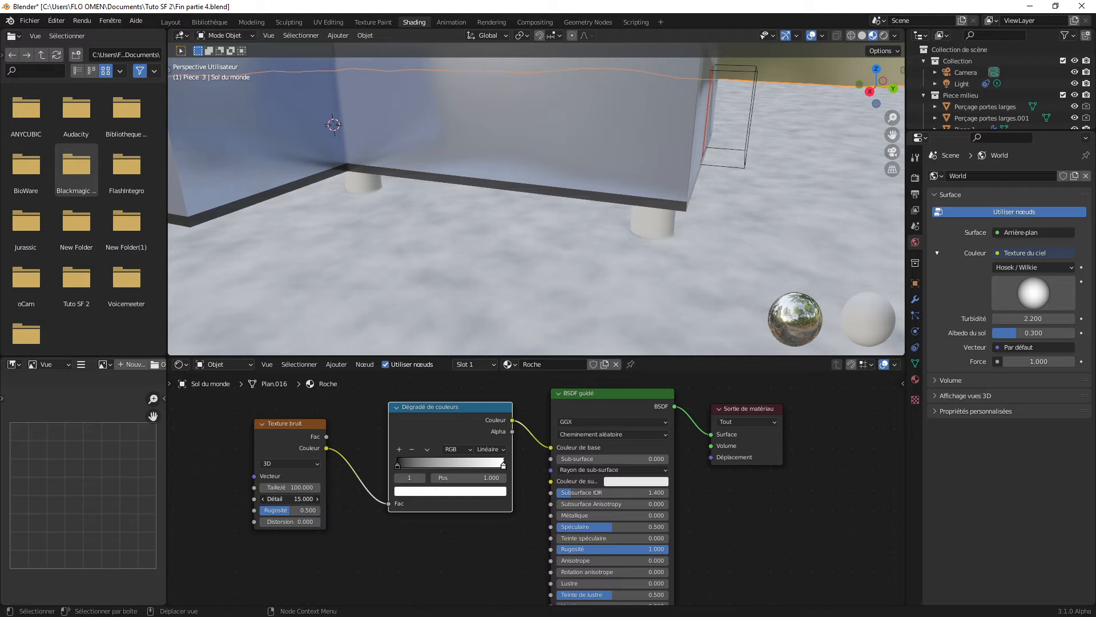
drag(277, 509, 342, 488)
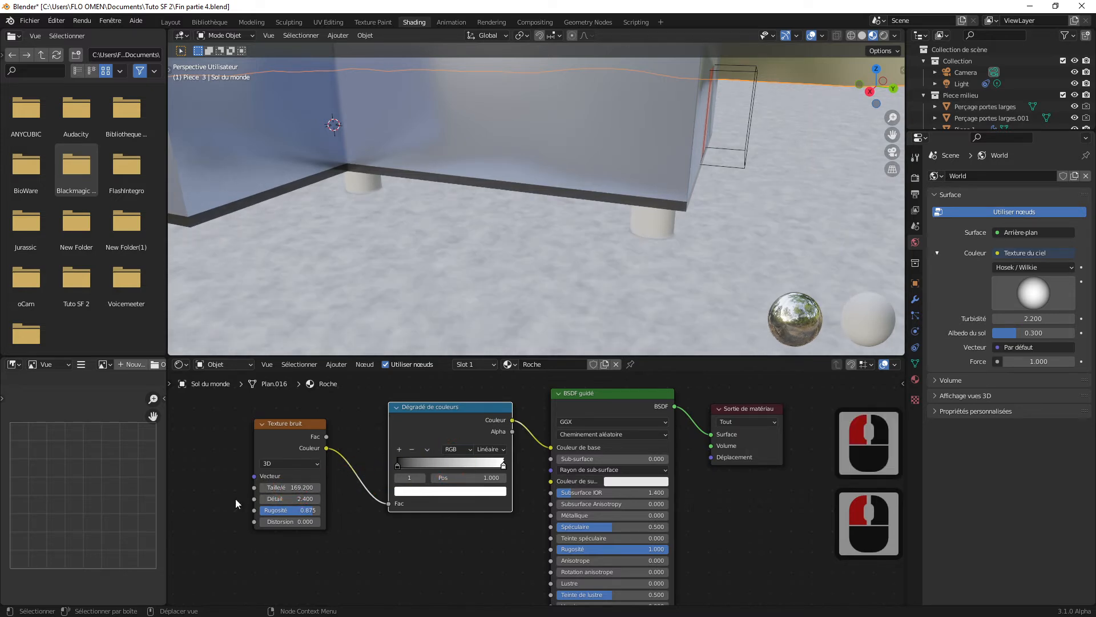
Step: Set the scale of the ground material's noise texture to 500
click(290, 487)
scroll(452, 247, down, 5)
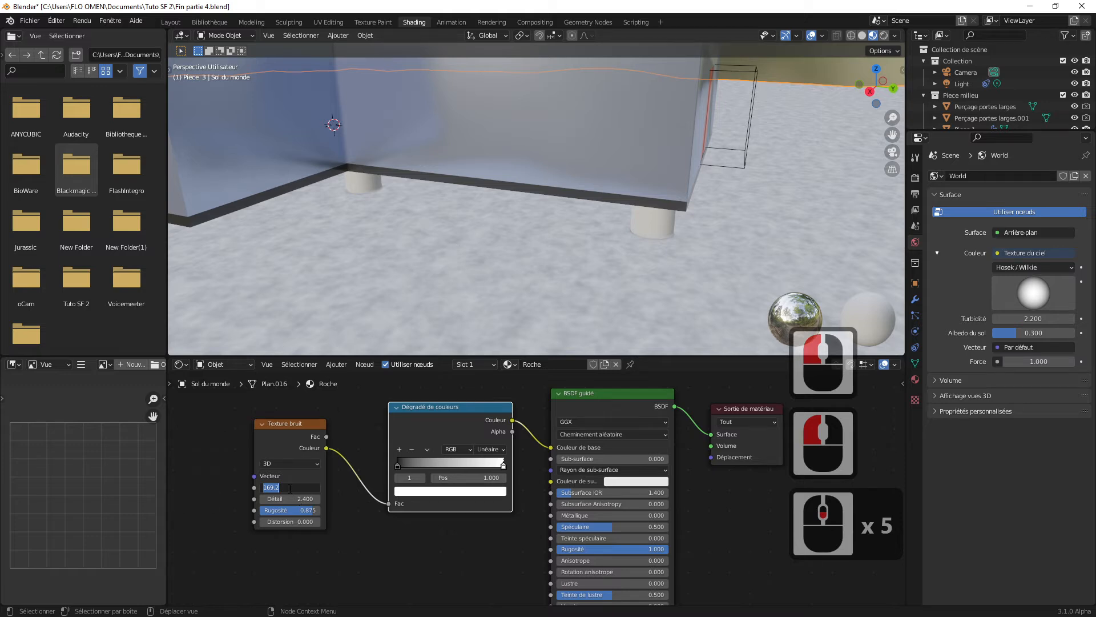
click(290, 489)
drag(292, 488, 243, 488)
text(50)
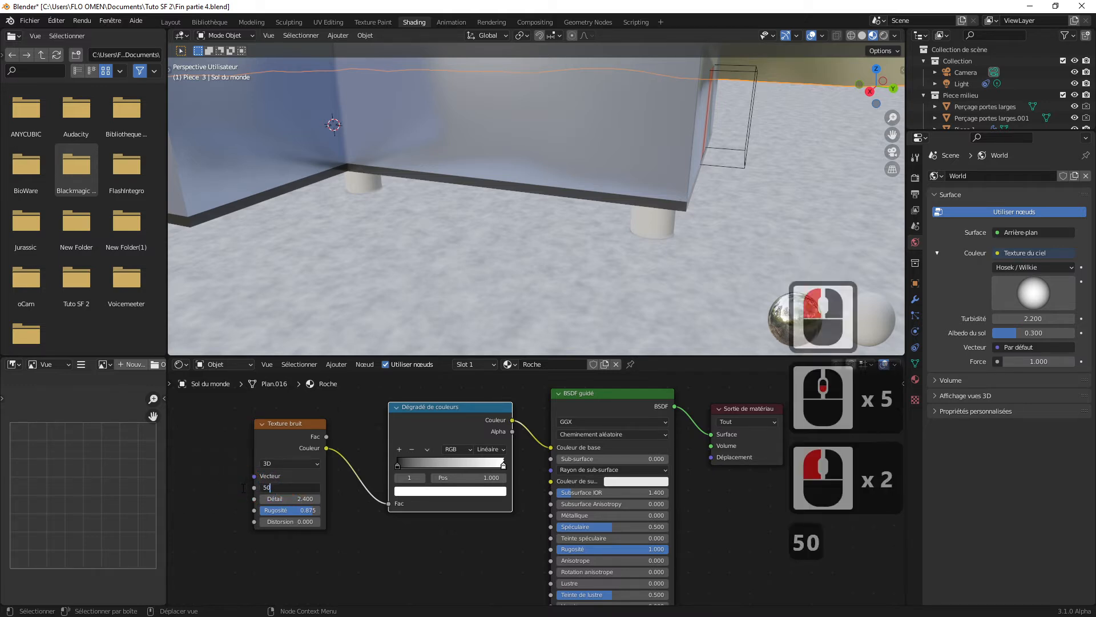
text(0)
key(Return)
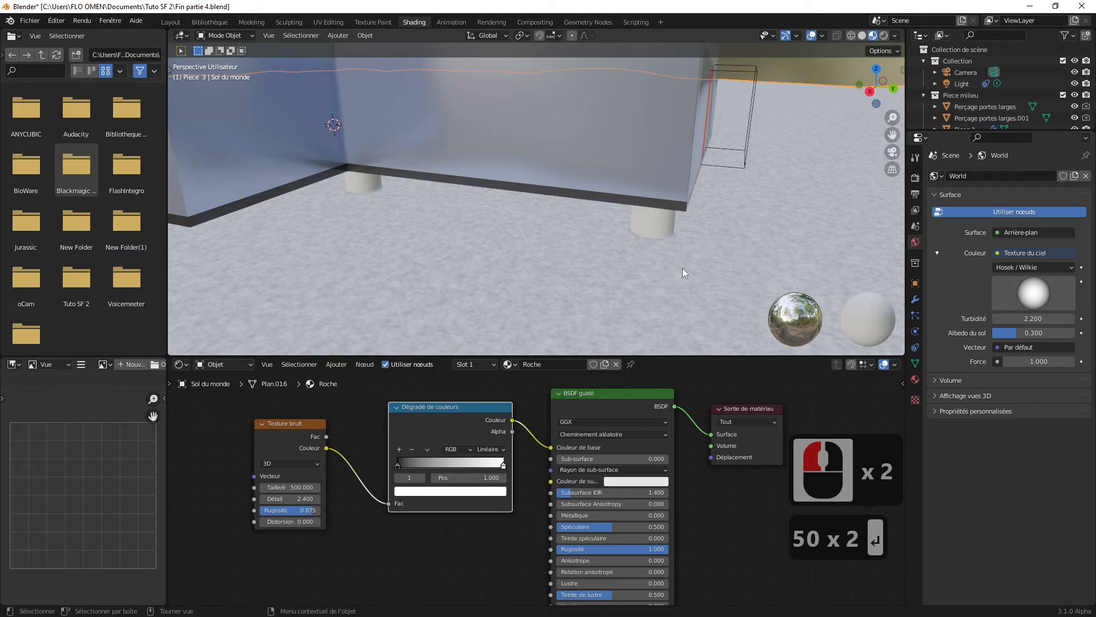
Step: Set the noise texture's detail to 3 and roughness to about 0.792, and inspect the ground close to the building's feet
mouse_move(285, 499)
mouse_down()
mouse_move(308, 499)
mouse_move(268, 499)
mouse_move(294, 499)
mouse_up()
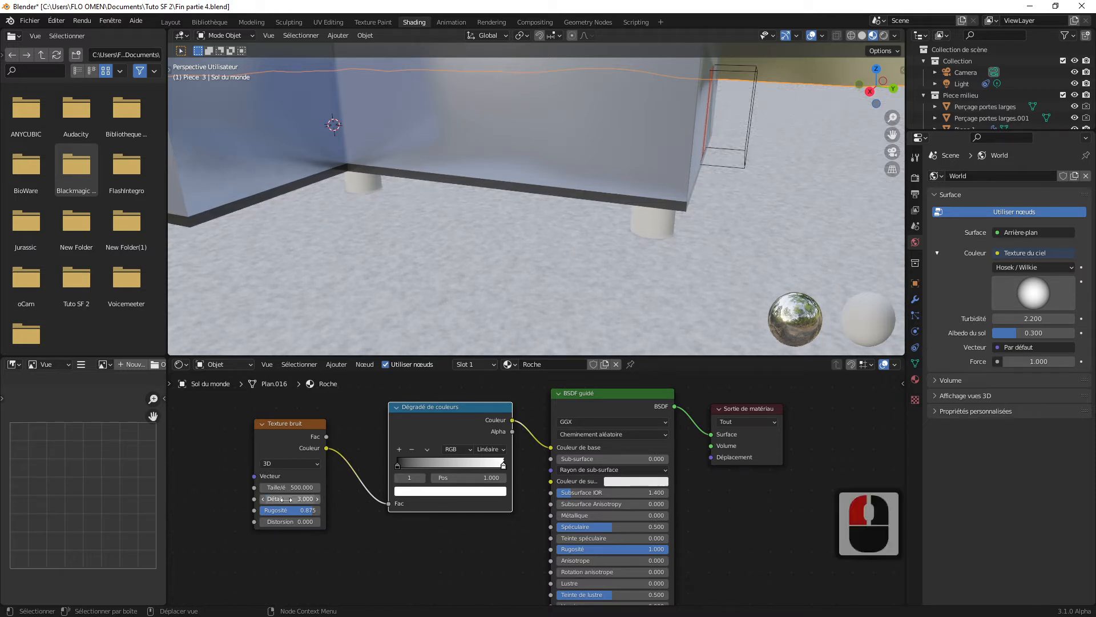
mouse_move(290, 512)
mouse_down()
mouse_move(260, 511)
mouse_move(309, 511)
mouse_move(300, 511)
mouse_up()
scroll(723, 274, up, 2)
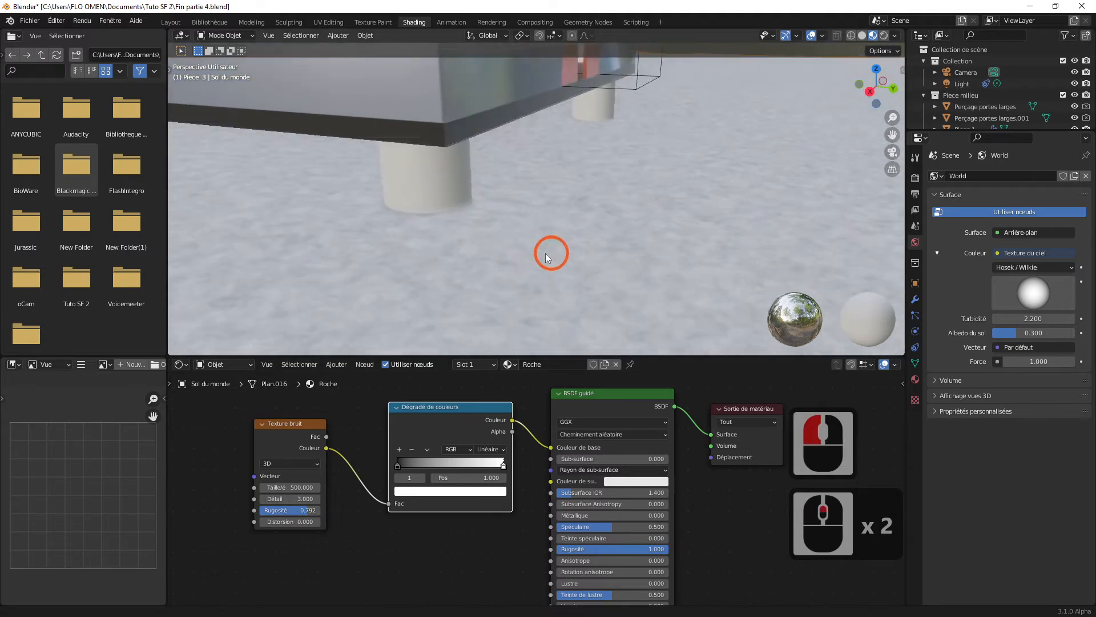
shift+middle_drag(545, 257, 504, 251)
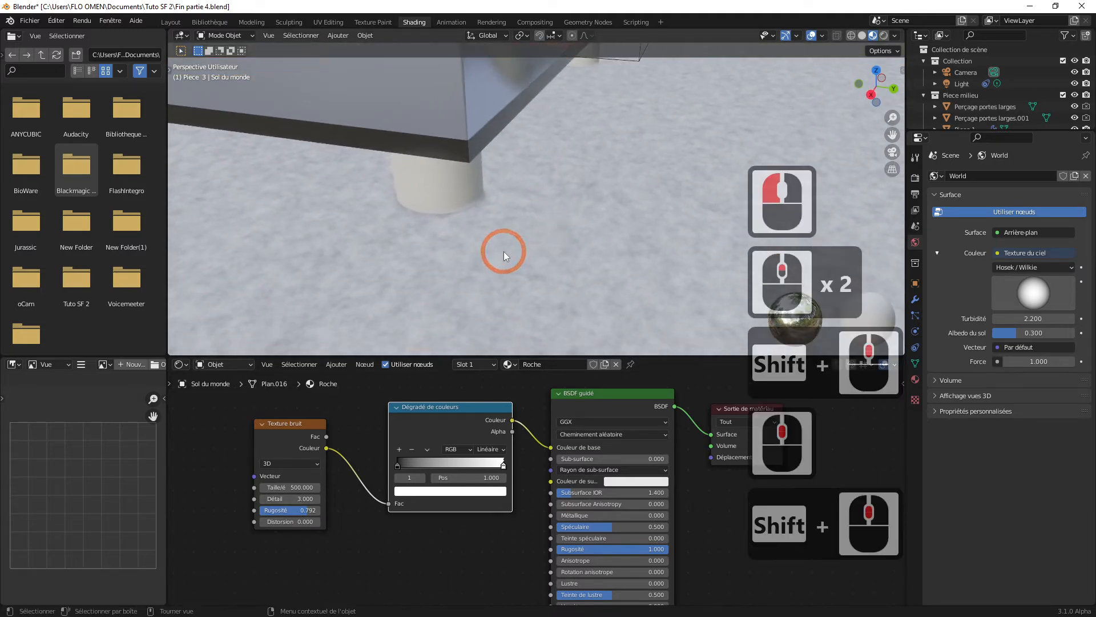
middle_drag(447, 280, 455, 266)
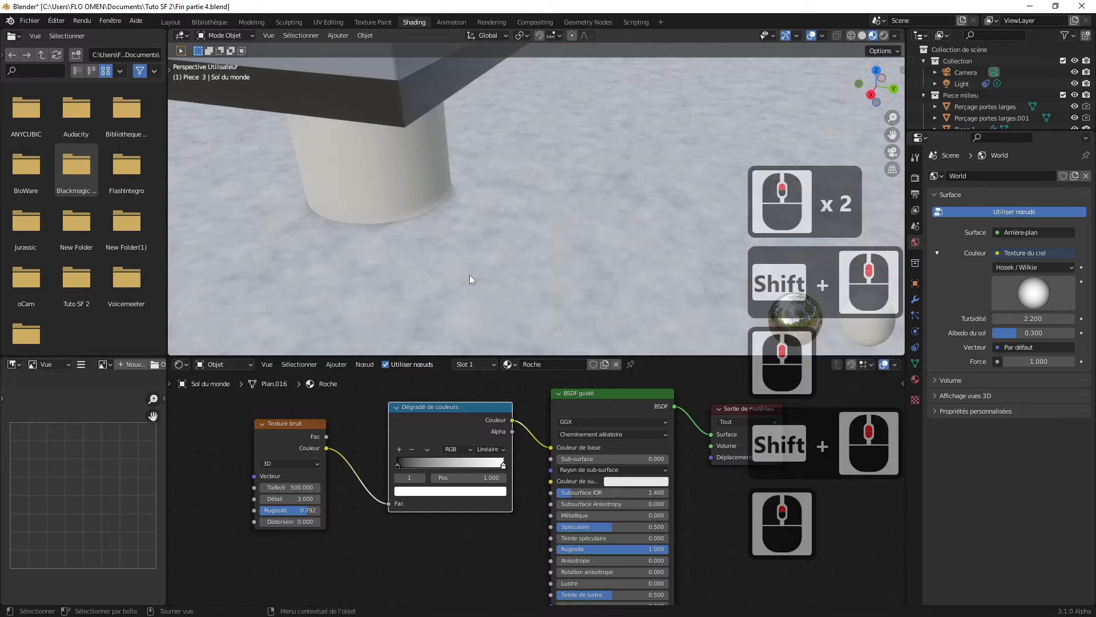
Step: Try a noise texture distortion of 1.3, and settle on 0.3 for the ground pattern
click(291, 521)
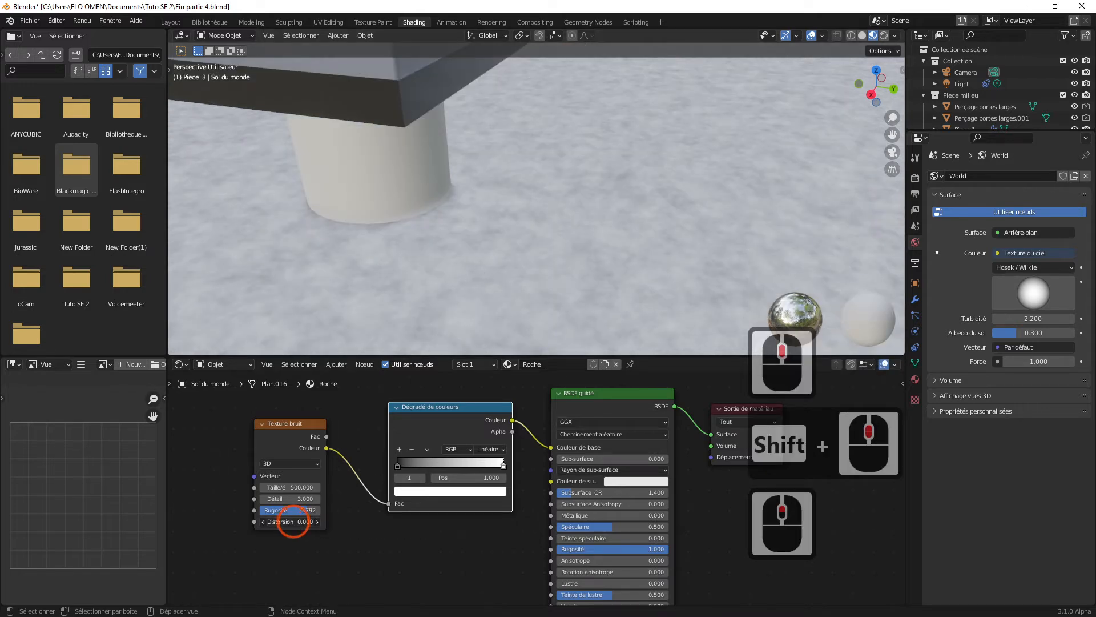
drag(293, 521, 309, 523)
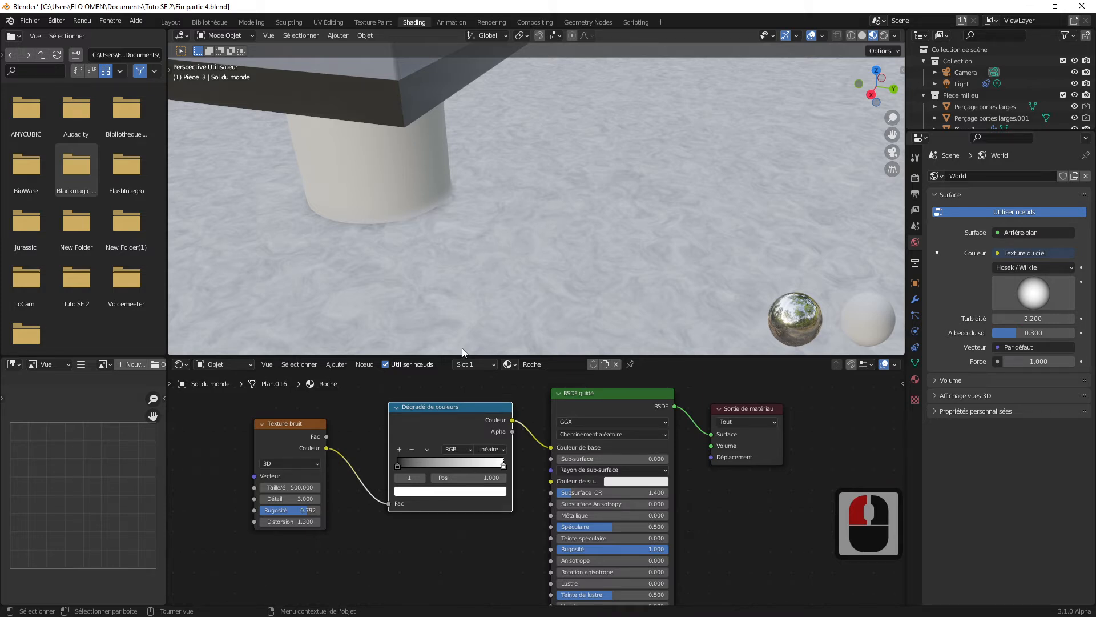
mouse_move(303, 522)
mouse_down()
mouse_move(293, 521)
mouse_move(306, 524)
mouse_up()
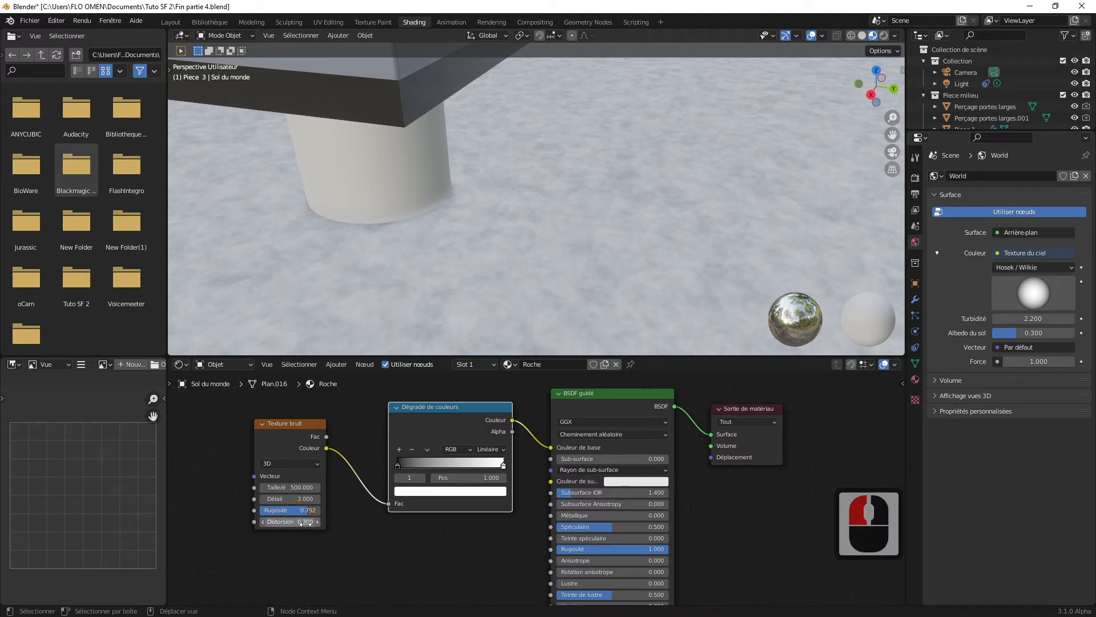
scroll(444, 234, down, 3)
scroll(532, 238, up, 3)
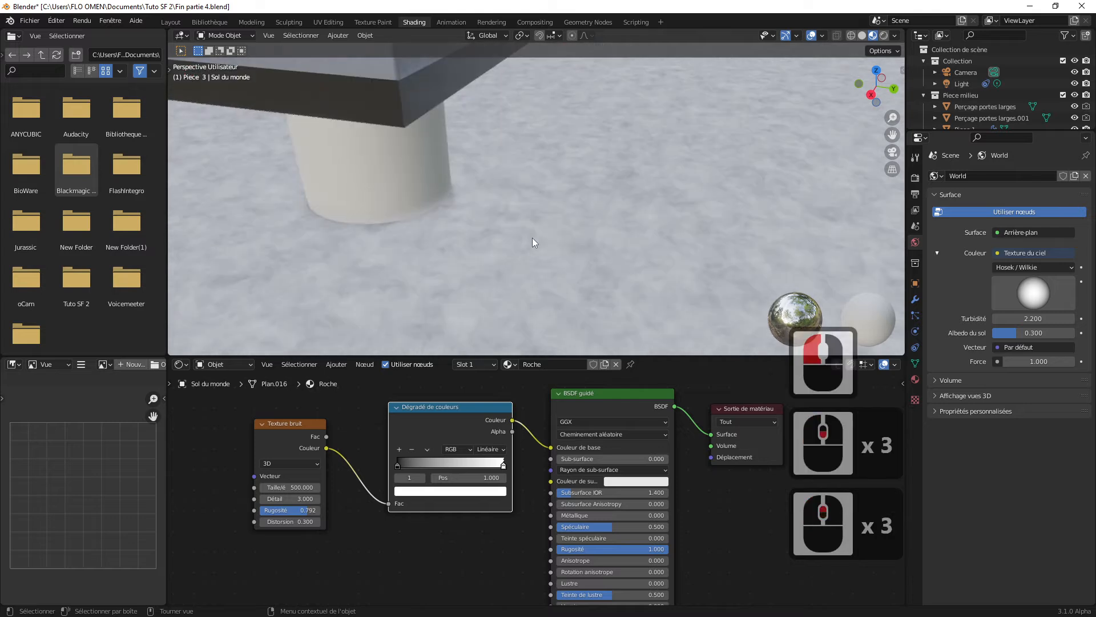
scroll(546, 218, up, 2)
scroll(554, 242, up, 1)
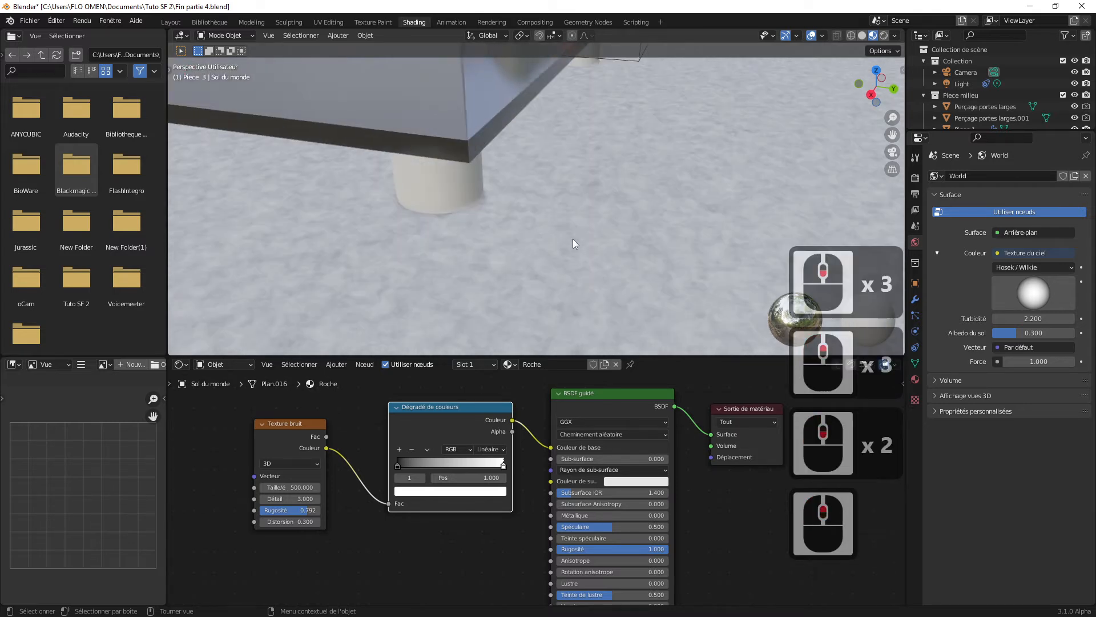
click(598, 228)
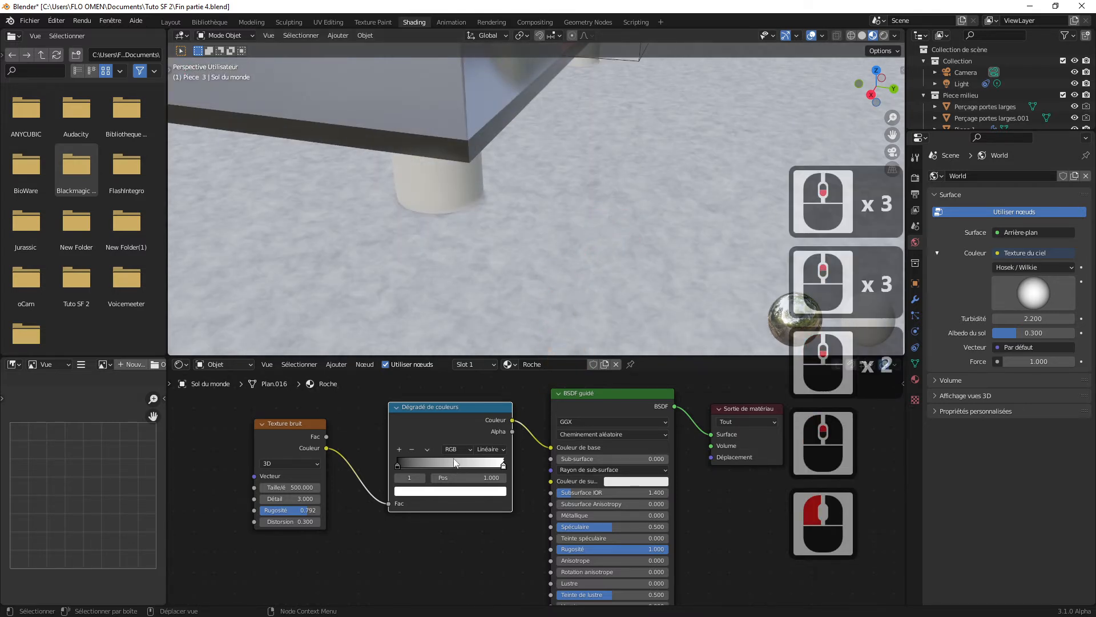
Step: Recolor the color ramp's white stop to a darkened orange-brown, with hue about 0.06 and saturation about 0.858, and check the ground
click(503, 466)
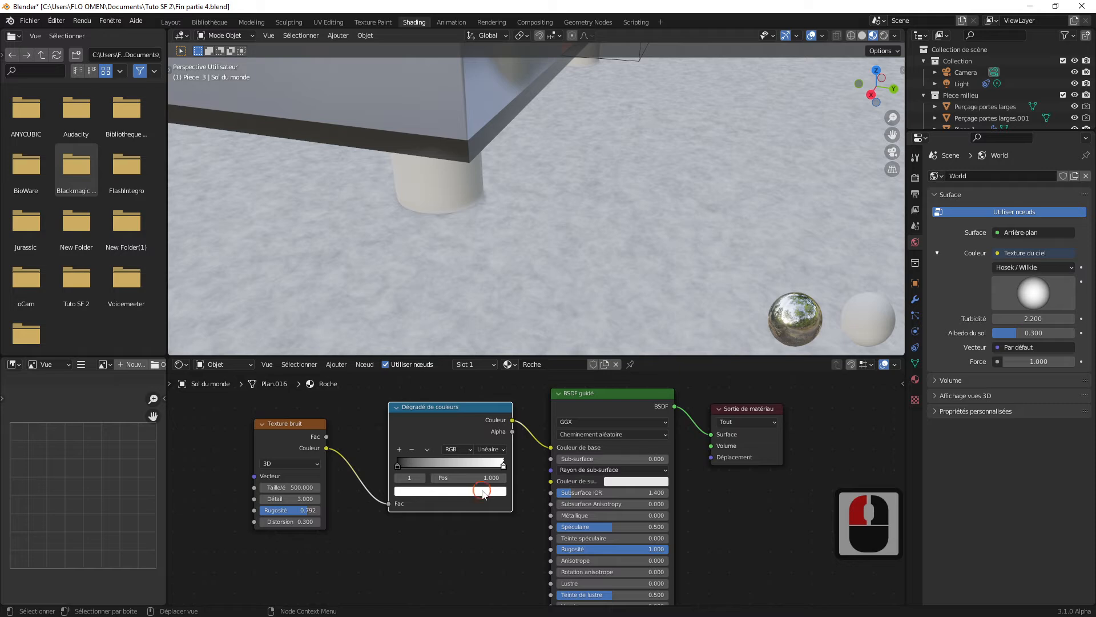
click(482, 494)
drag(430, 397, 426, 400)
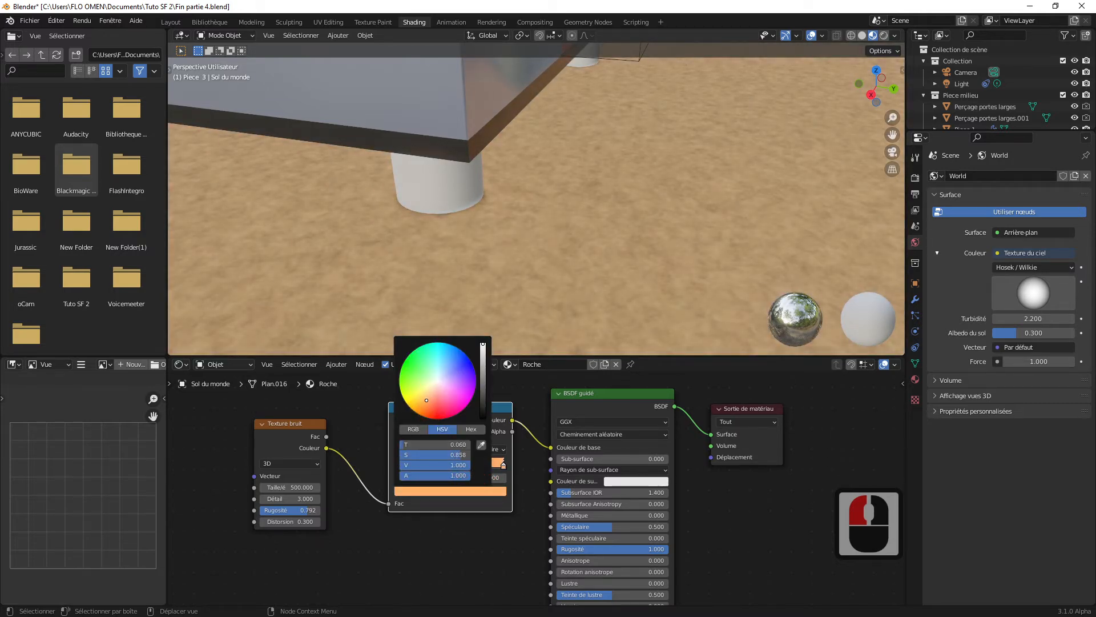
drag(483, 345, 486, 381)
scroll(614, 204, down, 4)
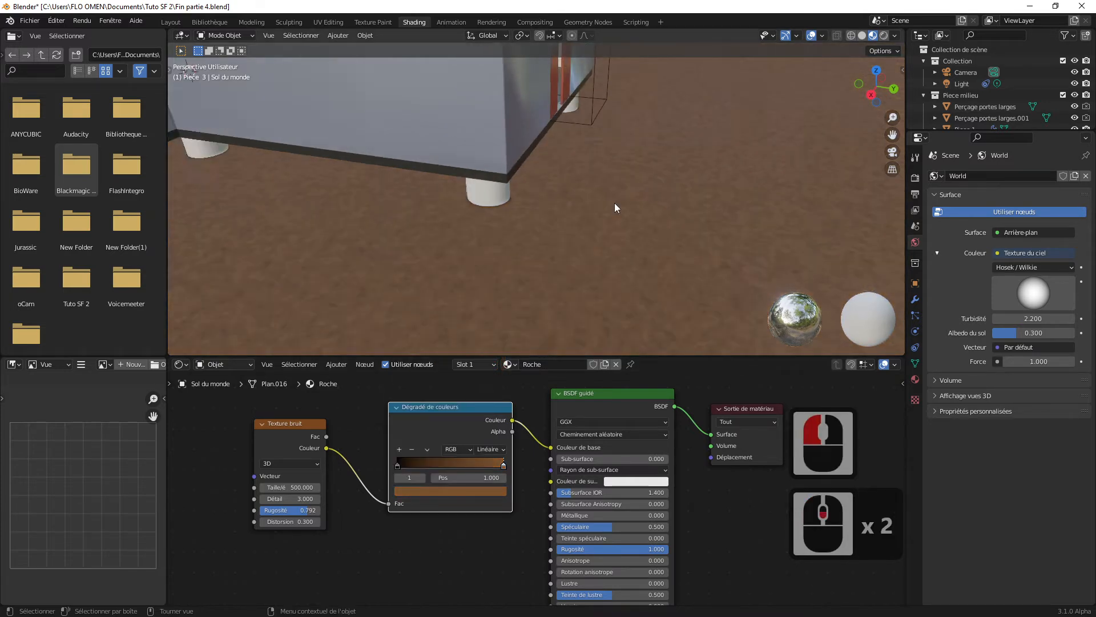
scroll(595, 200, up, 1)
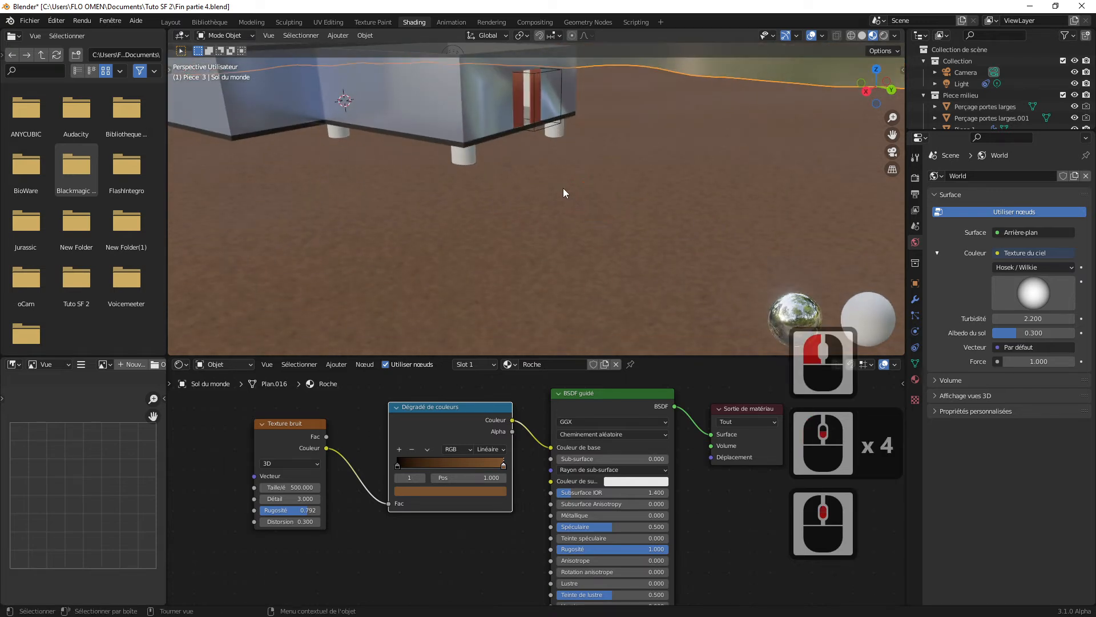
scroll(565, 188, up, 4)
shift+middle_drag(530, 171, 574, 224)
scroll(565, 213, up, 1)
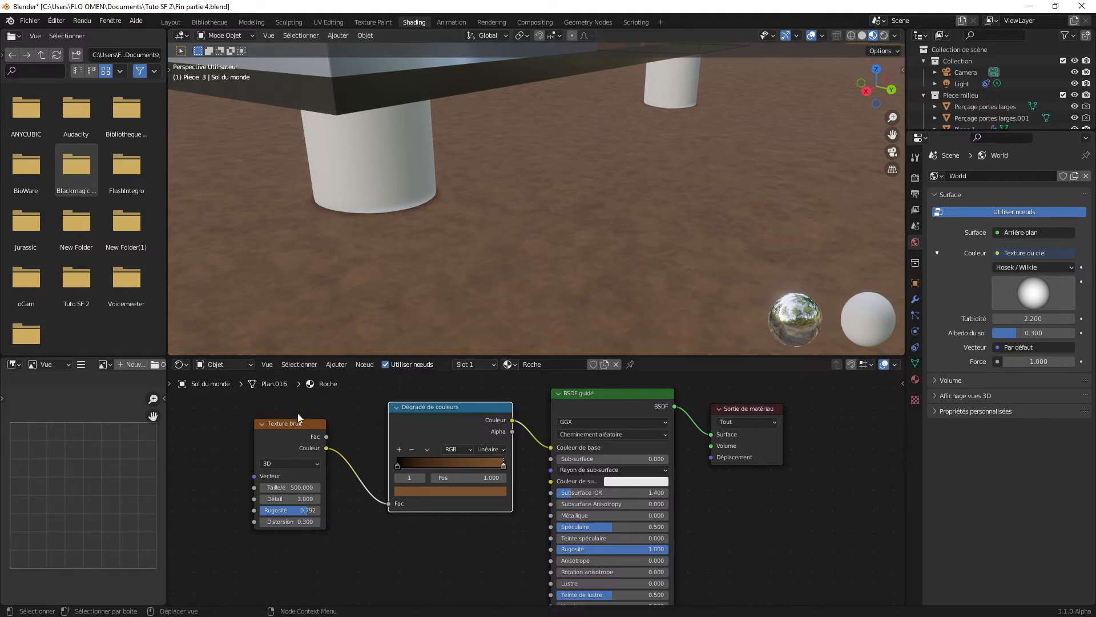
Step: Move the noise texture and color ramp nodes away from the BSDF node to make room between them
drag(297, 422, 250, 418)
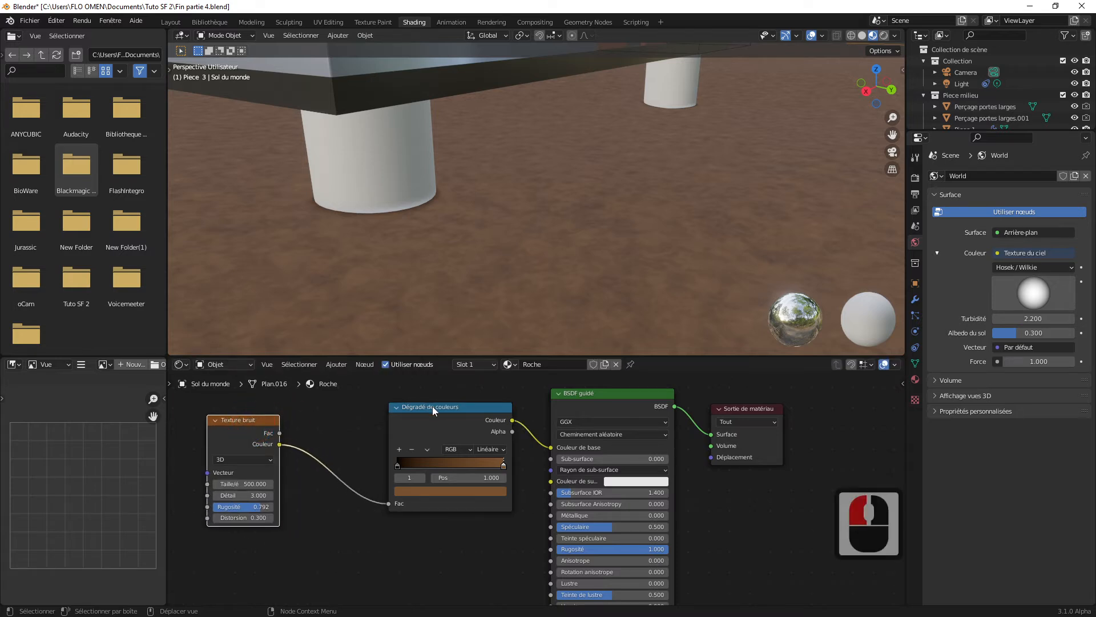
drag(433, 406, 367, 405)
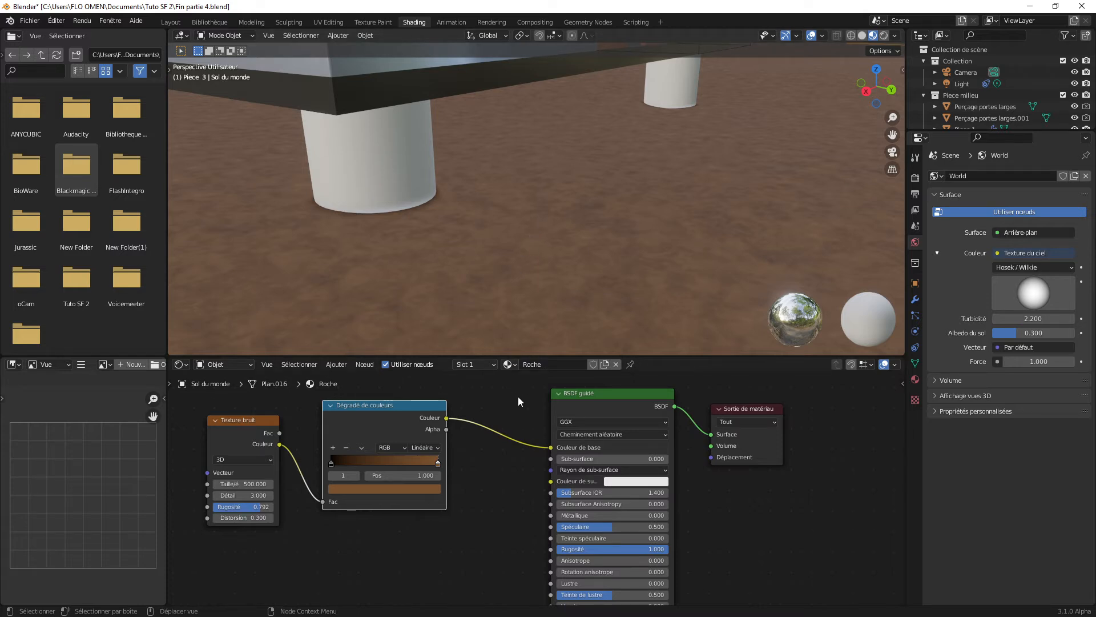
scroll(648, 218, down, 3)
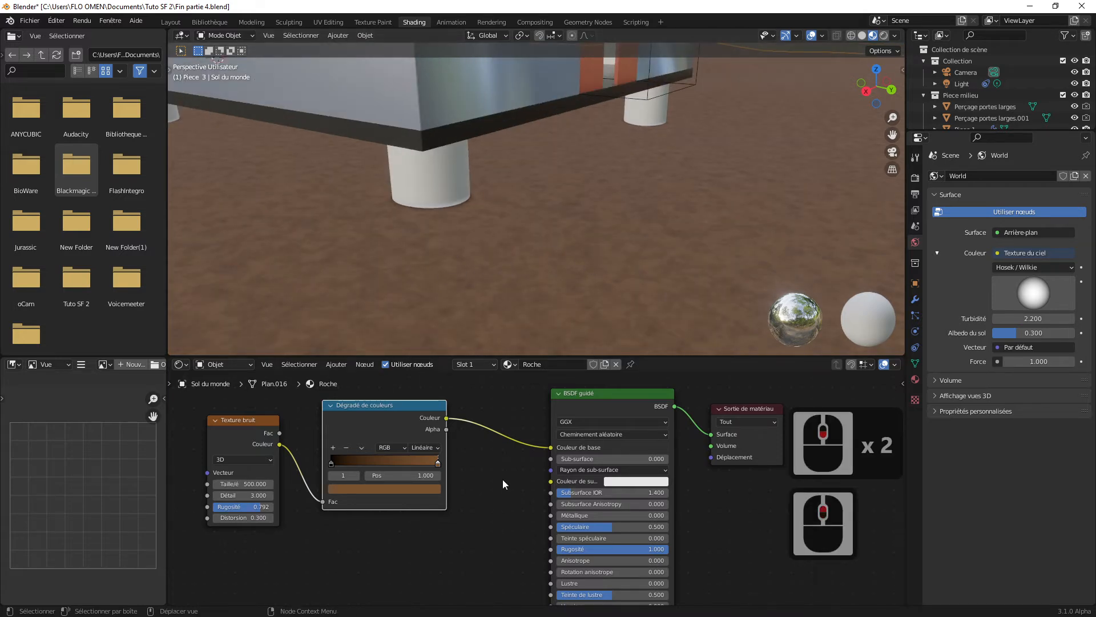
click(436, 423)
drag(408, 406, 400, 409)
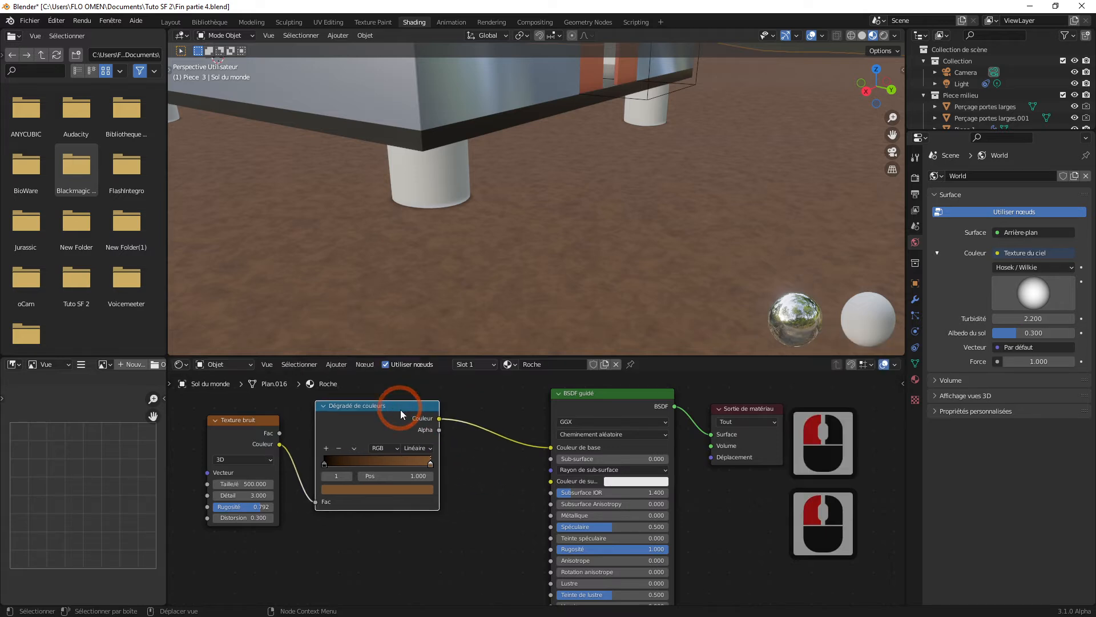
Step: Add a Bump node between the color ramp and the BSDF node
click(460, 495)
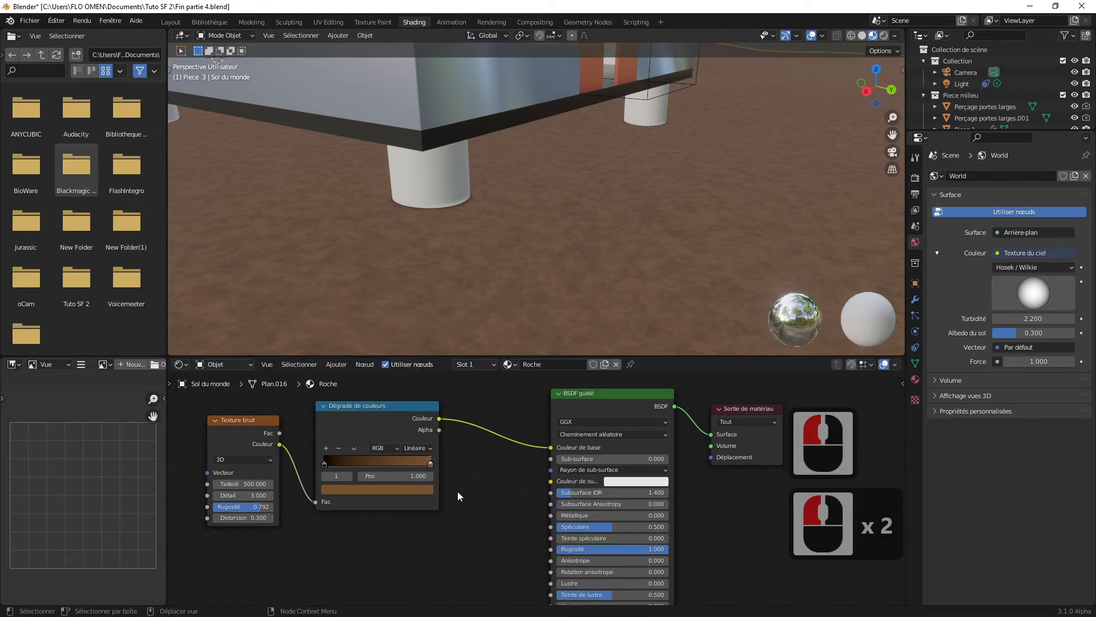
key(shift+a)
click(436, 484)
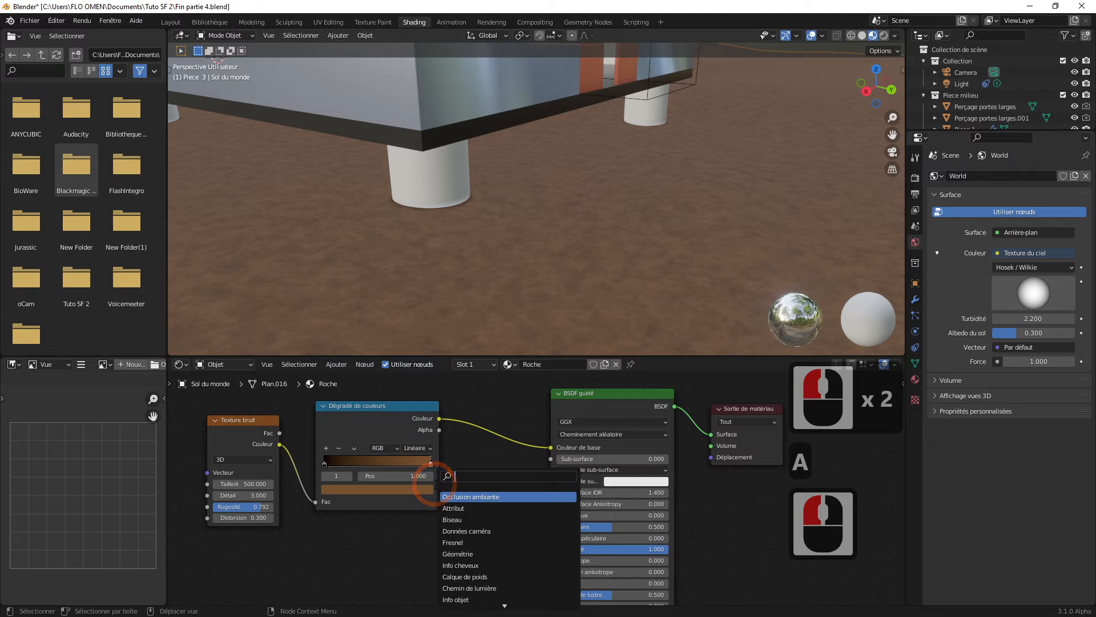
text(bump)
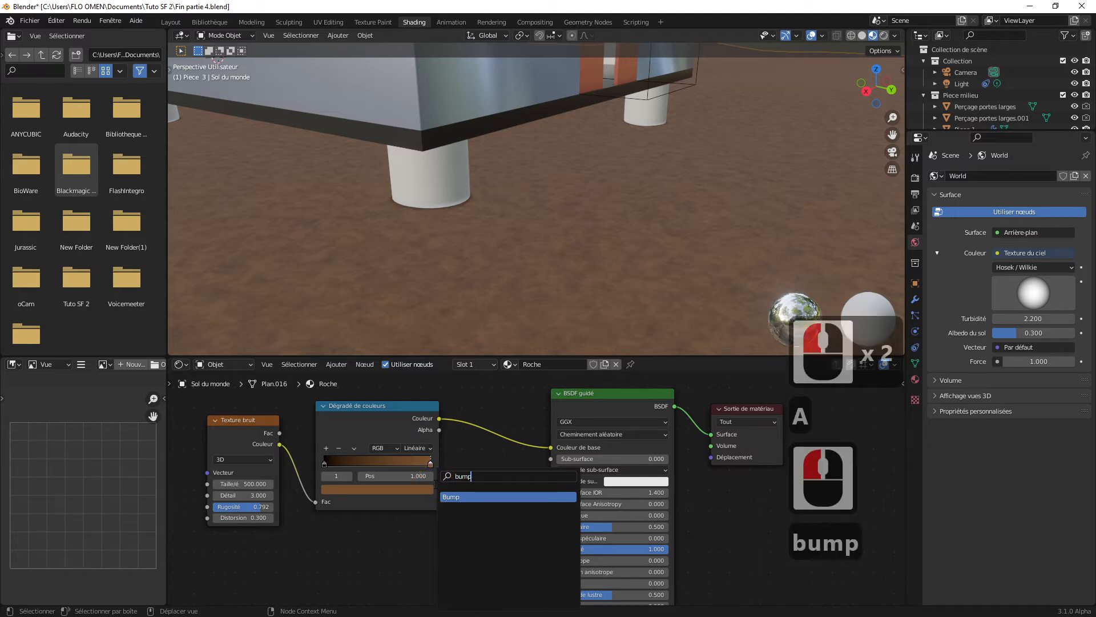
click(457, 497)
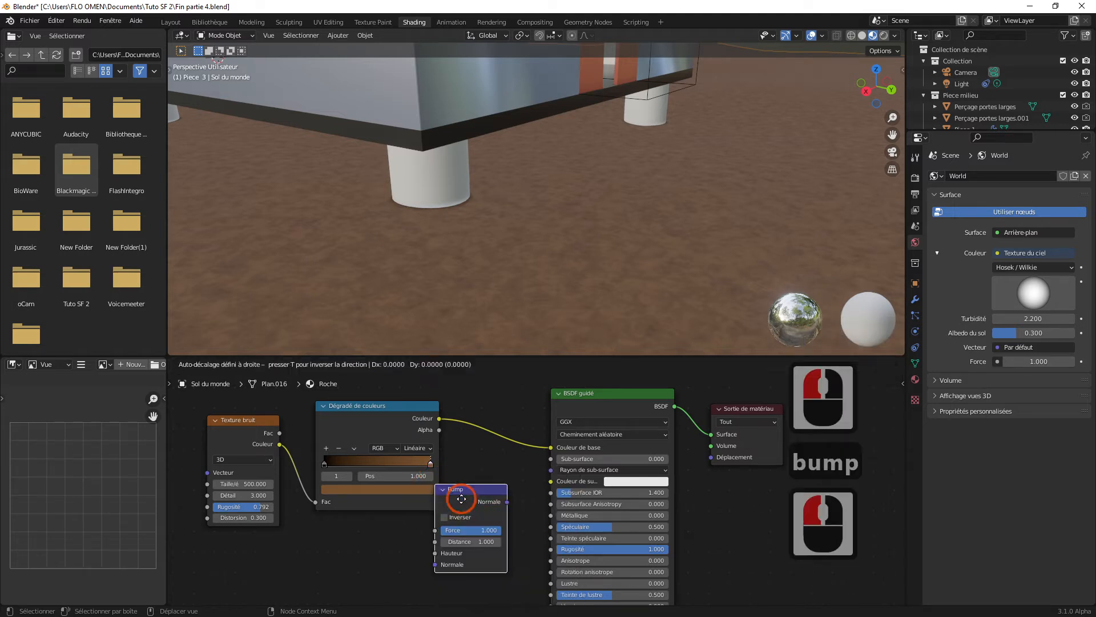
click(477, 515)
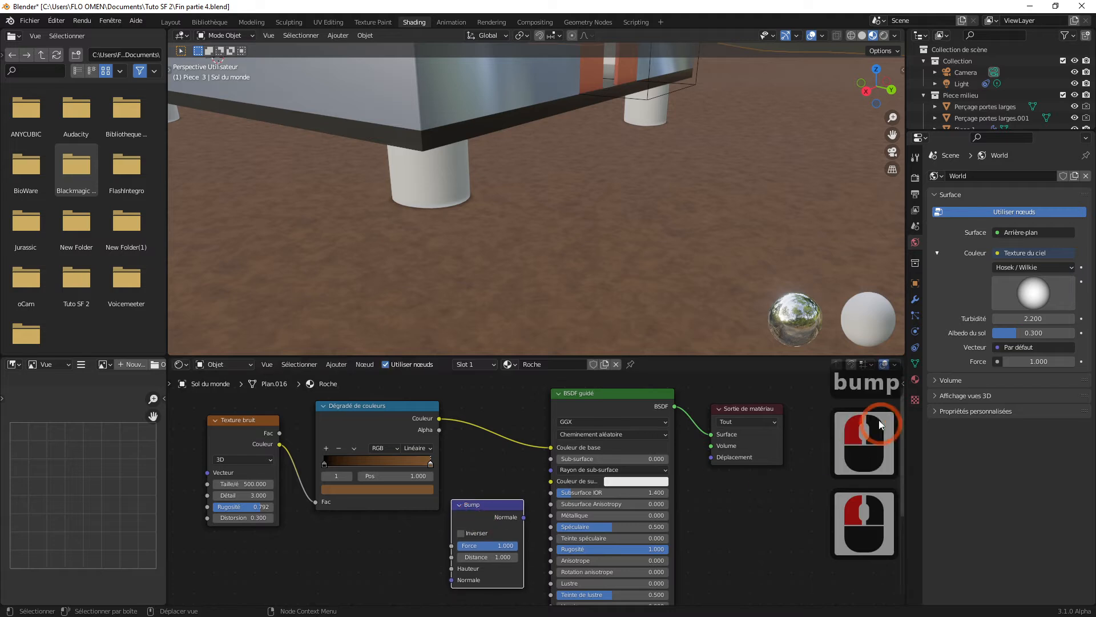
Step: Space out the material output, BSDF and Bump nodes, and link the color ramp's Couleur output to the Bump node's Hauteur input
drag(769, 406, 803, 410)
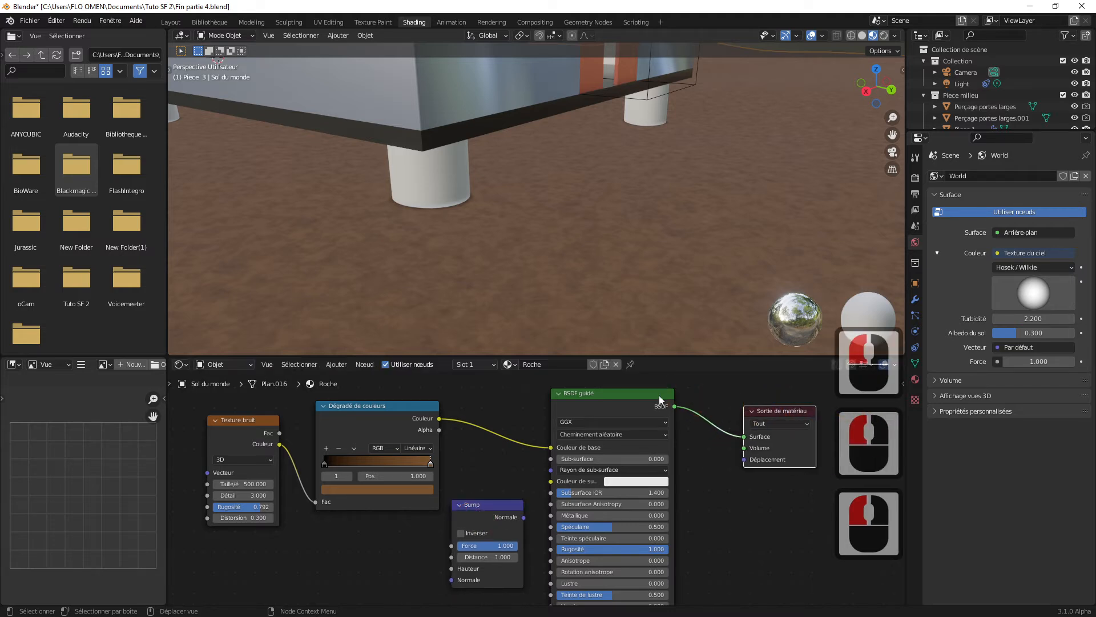
drag(659, 395, 686, 396)
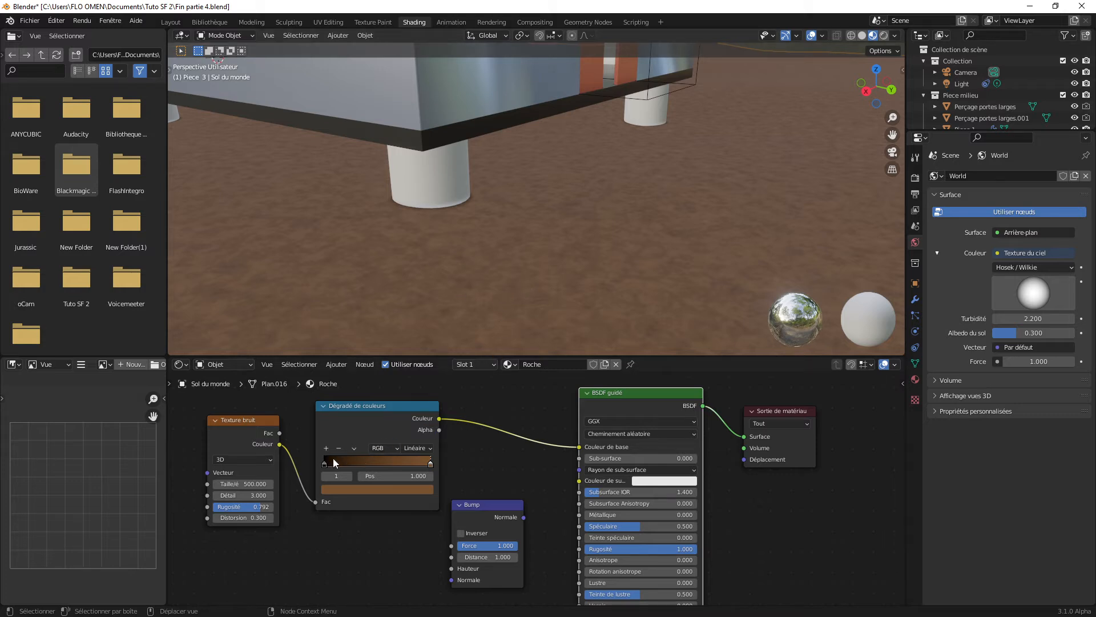
drag(439, 418, 445, 570)
drag(488, 506, 538, 501)
click(754, 578)
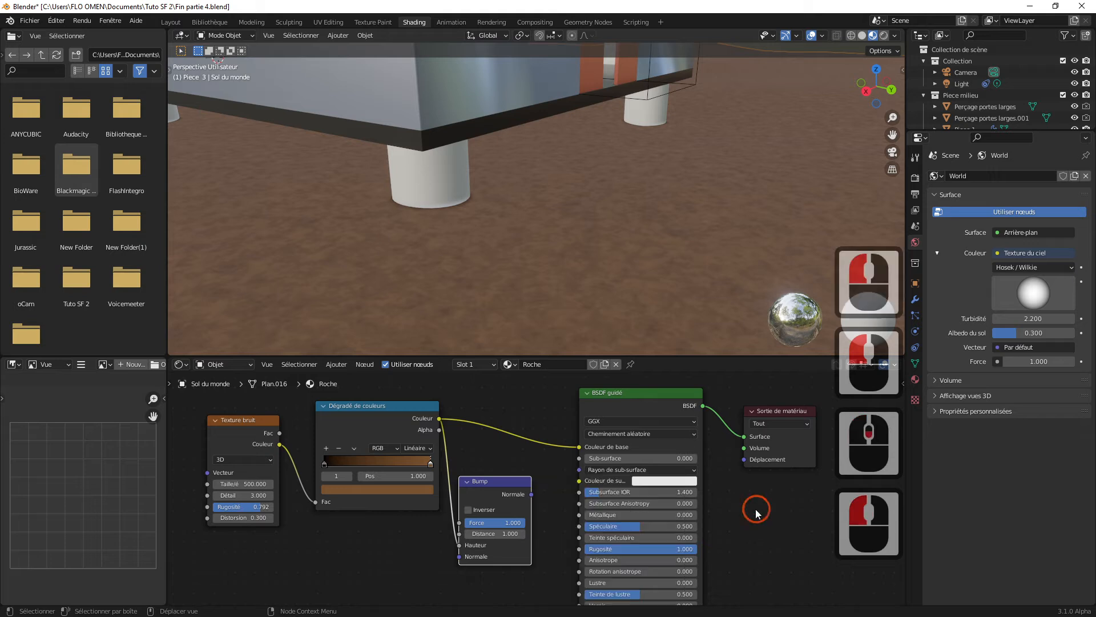
Step: Link the Bump node's Normale output to the BSDF node's Normale input, and check the relief on the ground
scroll(730, 573, down, 4)
middle_drag(698, 480, 695, 436)
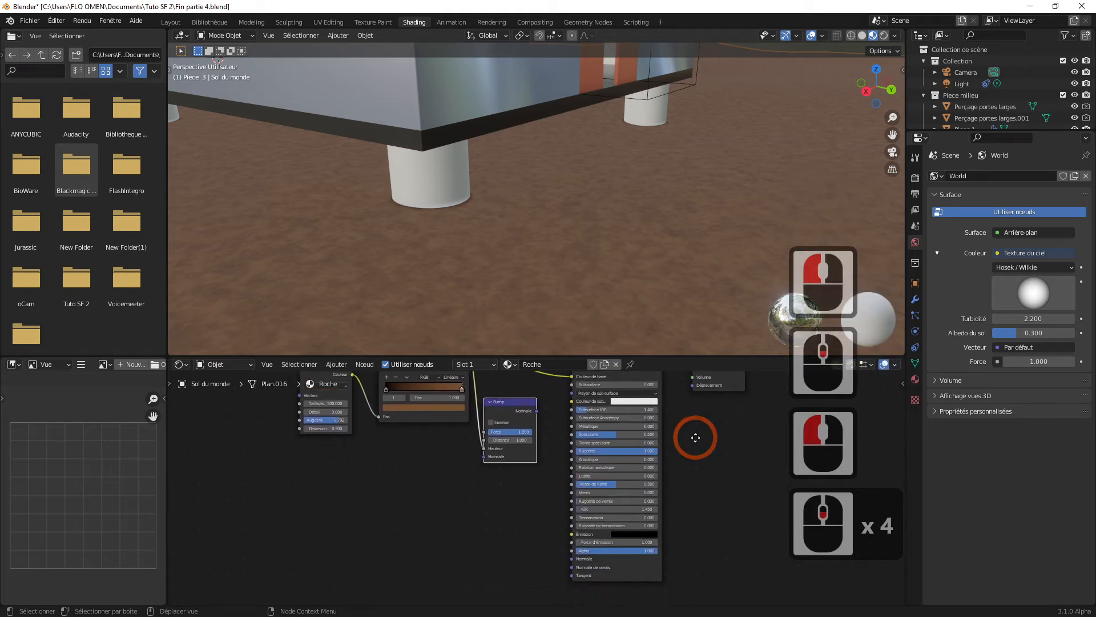
scroll(668, 465, up, 1)
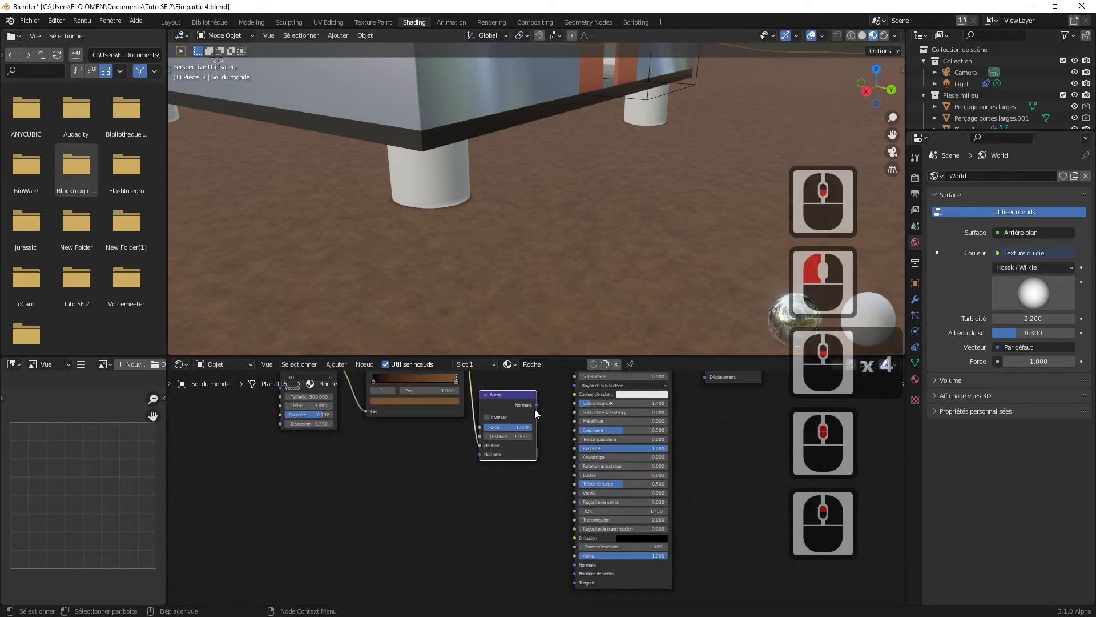
drag(537, 404, 574, 567)
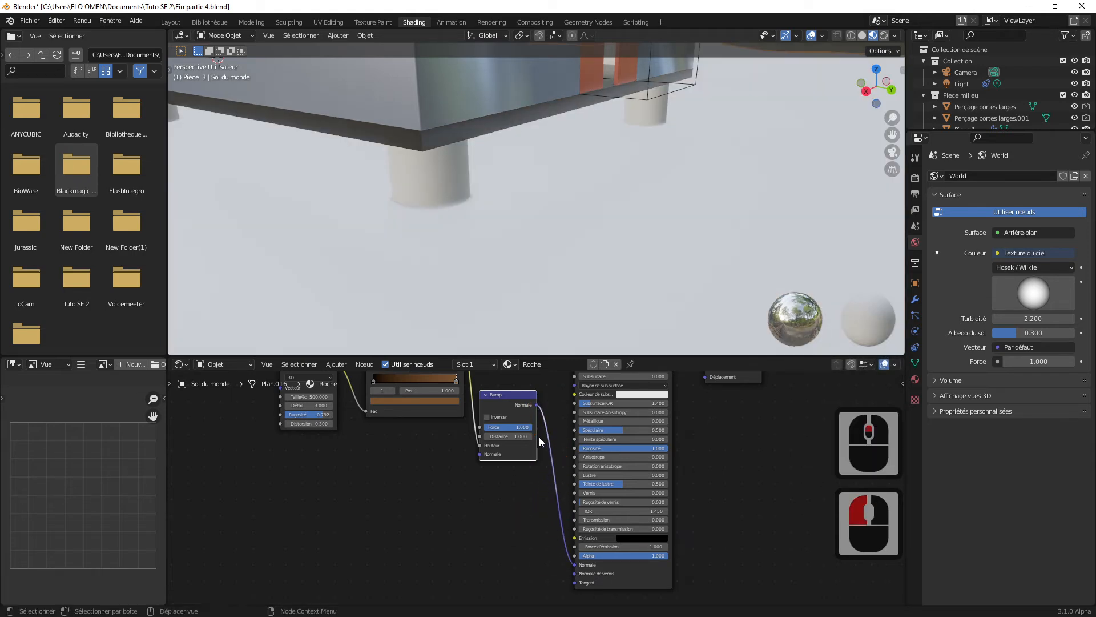
middle_drag(551, 404, 538, 471)
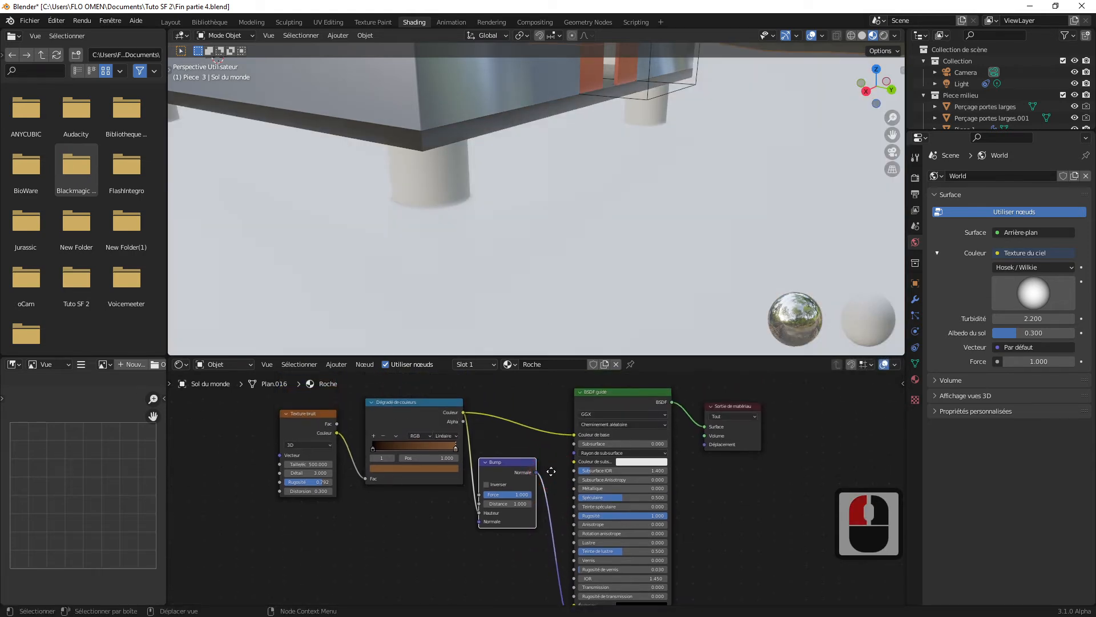
scroll(537, 475, up, 3)
scroll(537, 475, up, 2)
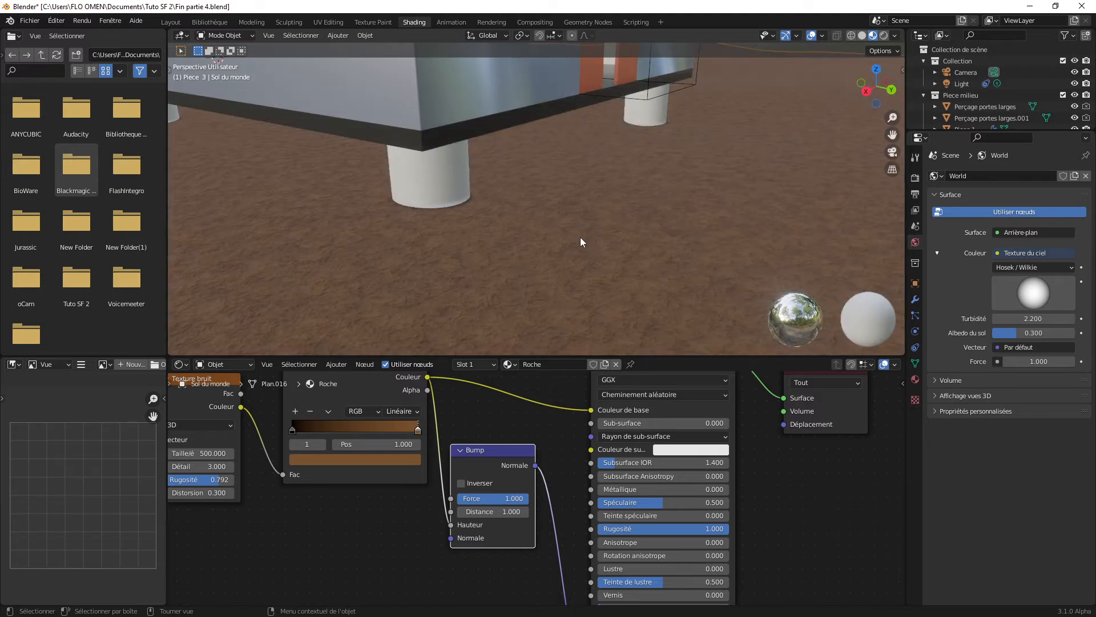
Step: Set the Bump node's Force to 0.700 and Distance to 1.400, and check the relief on the ground
scroll(490, 224, up, 3)
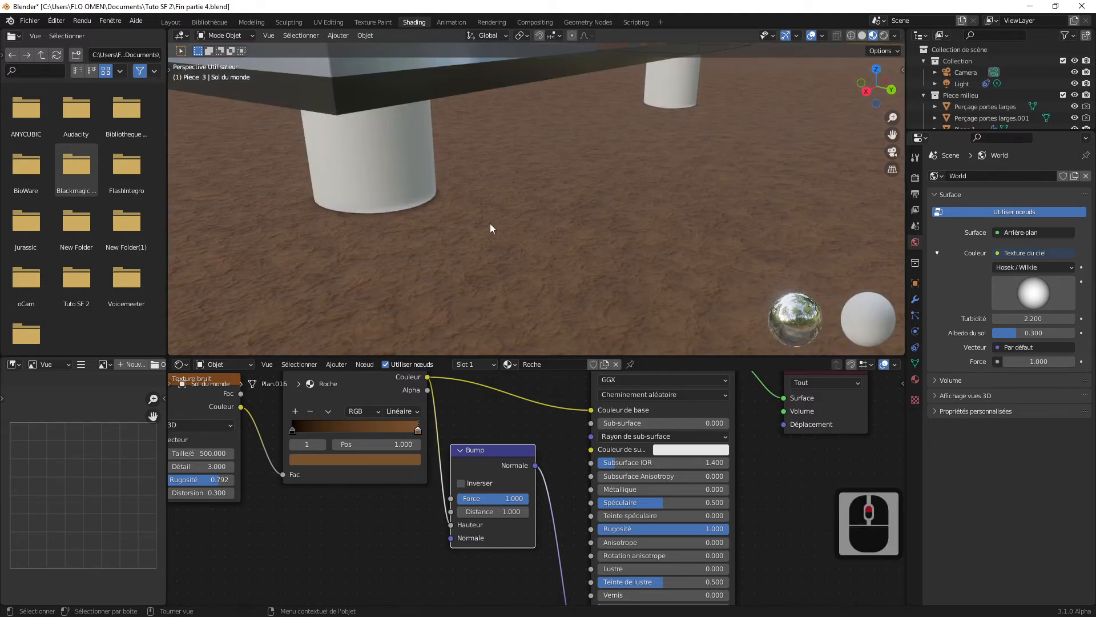
scroll(490, 224, down, 2)
middle_drag(517, 225, 561, 240)
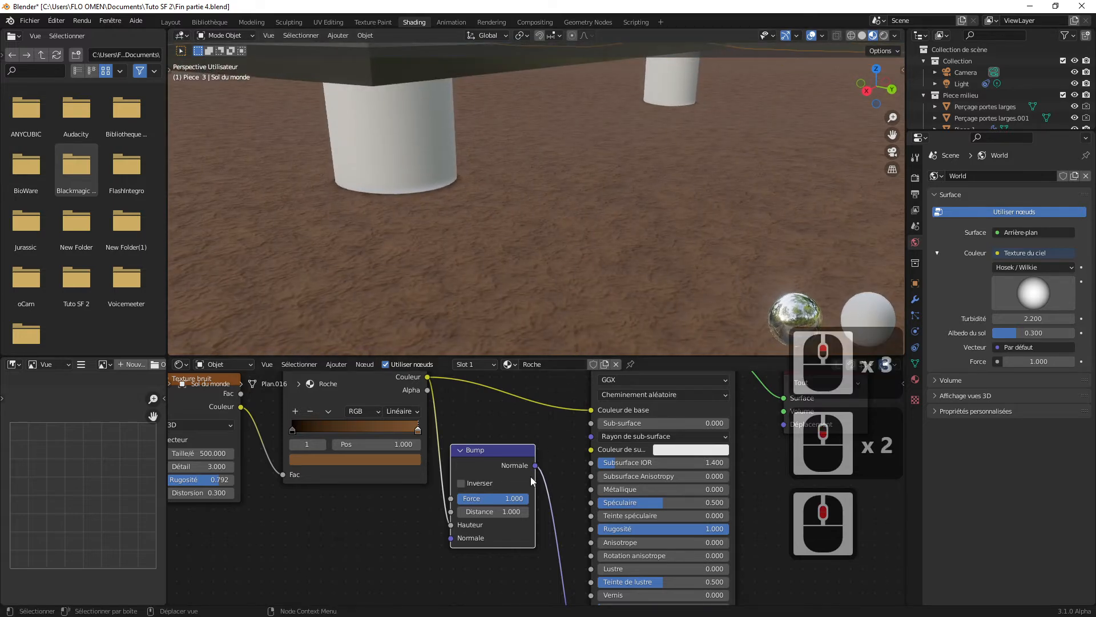
mouse_move(520, 498)
mouse_down()
mouse_move(495, 497)
mouse_move(513, 499)
mouse_move(495, 509)
mouse_move(520, 511)
mouse_up()
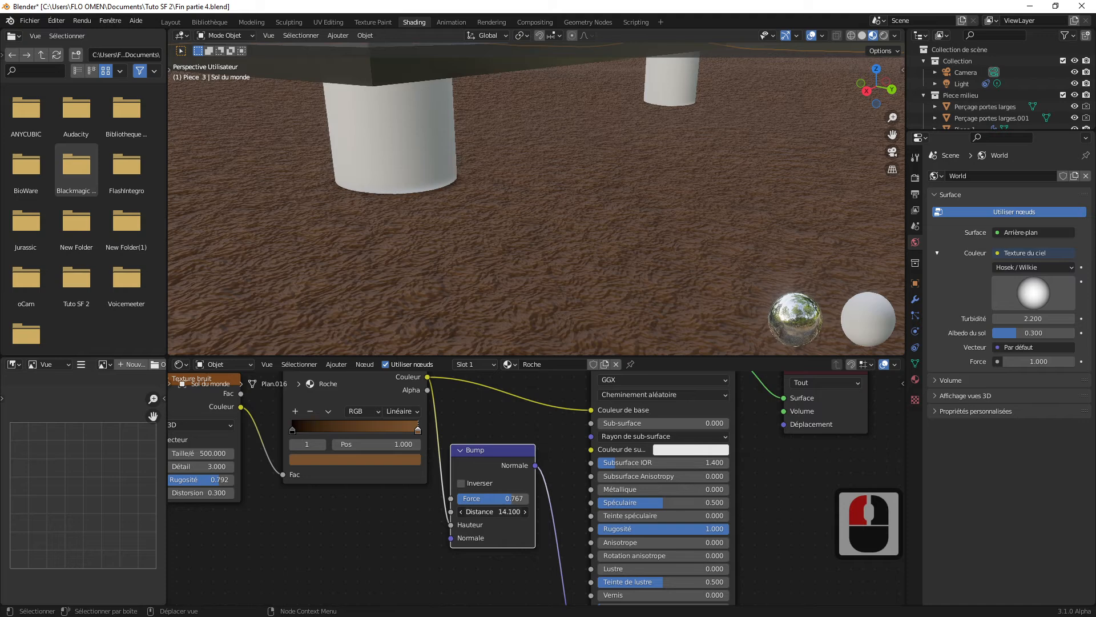
drag(531, 511, 502, 499)
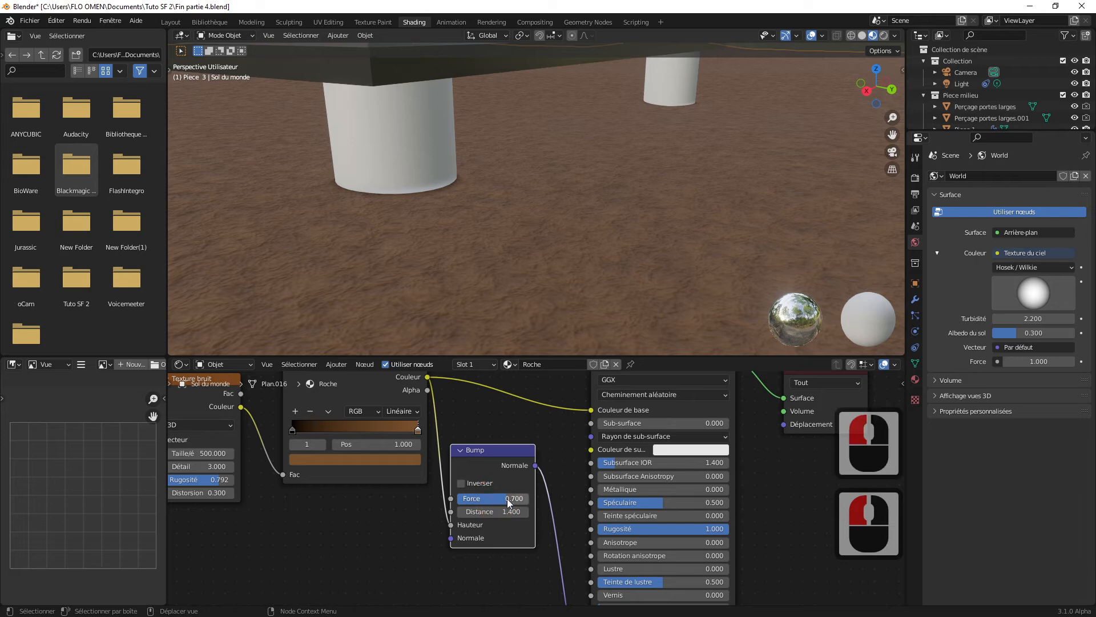
scroll(621, 248, down, 2)
scroll(621, 248, up, 2)
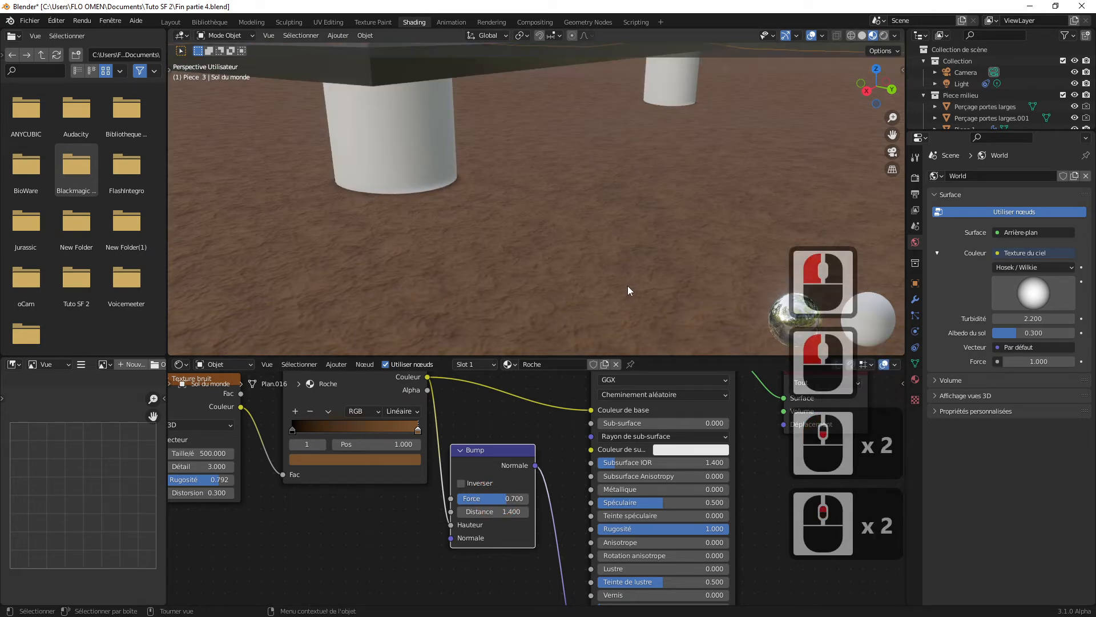
Step: Try the ground's BSDF Rugosité at 0.518, look at the shine from farther away, and restore it to 1.000
mouse_move(715, 528)
mouse_down()
mouse_move(630, 529)
mouse_move(653, 528)
mouse_up()
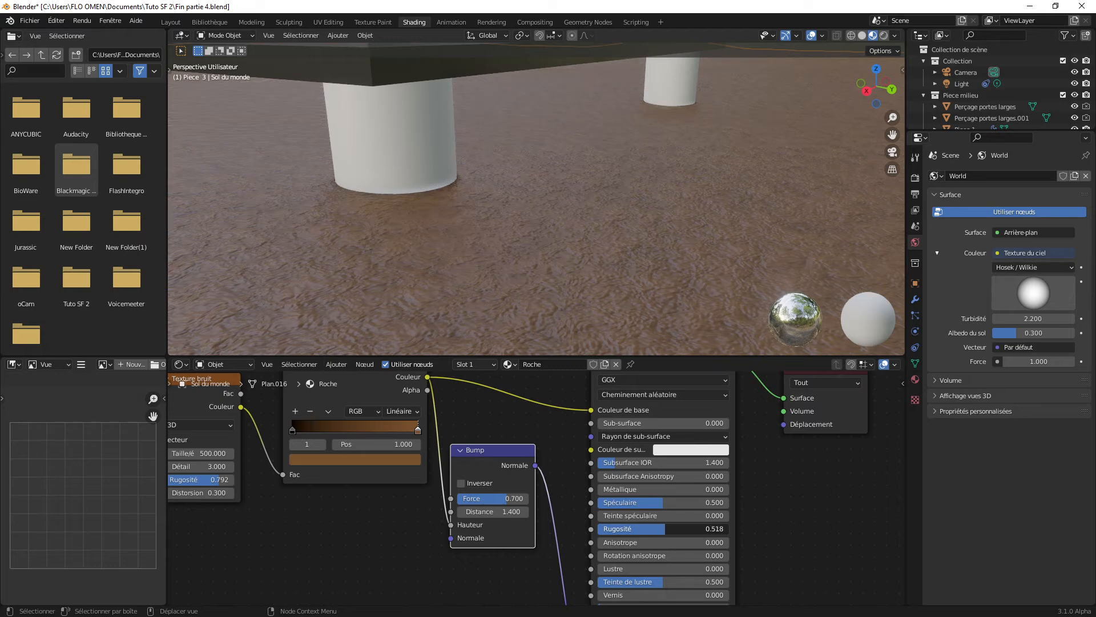
scroll(631, 255, down, 3)
middle_drag(631, 255, 629, 257)
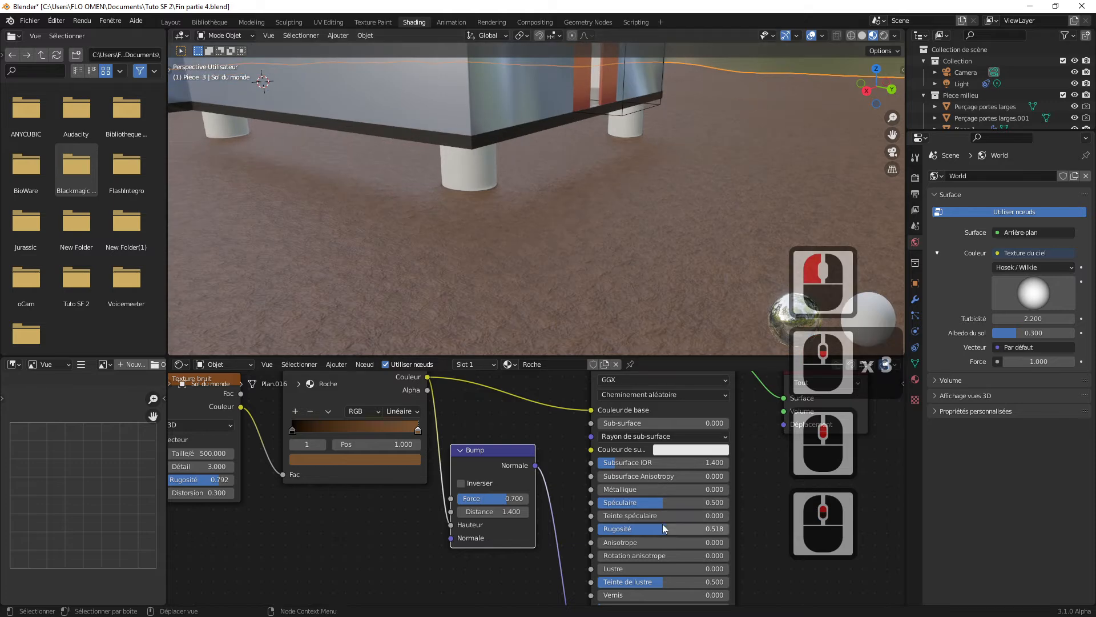
drag(663, 528, 715, 528)
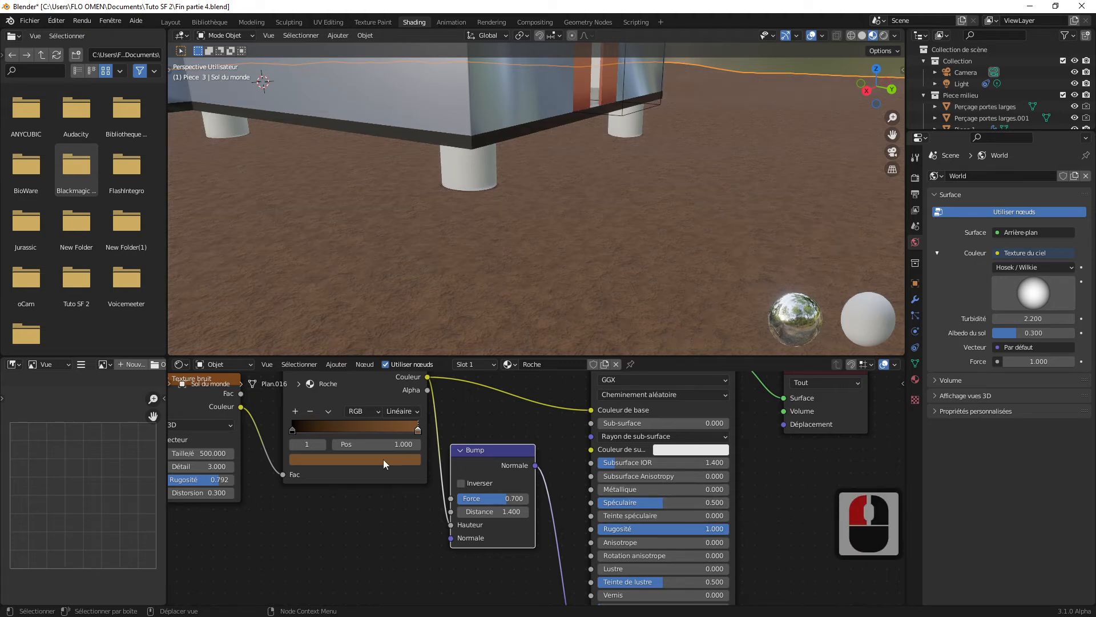
Step: Move the Texture bruit node closer to the color ramp so that all its settings are visible
drag(223, 388, 246, 408)
middle_drag(458, 262, 487, 296)
drag(244, 473, 190, 479)
Step: Try a noise texture scale of 1000 on the ground, and restore it to 500
click(222, 478)
text(1000)
key(Return)
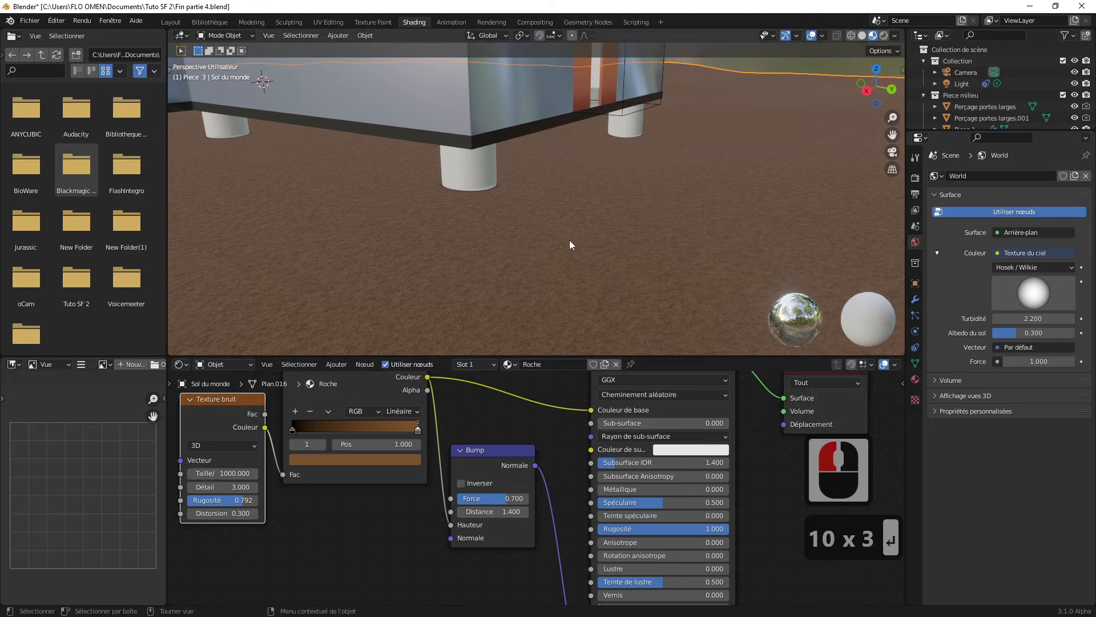
click(234, 474)
text(500)
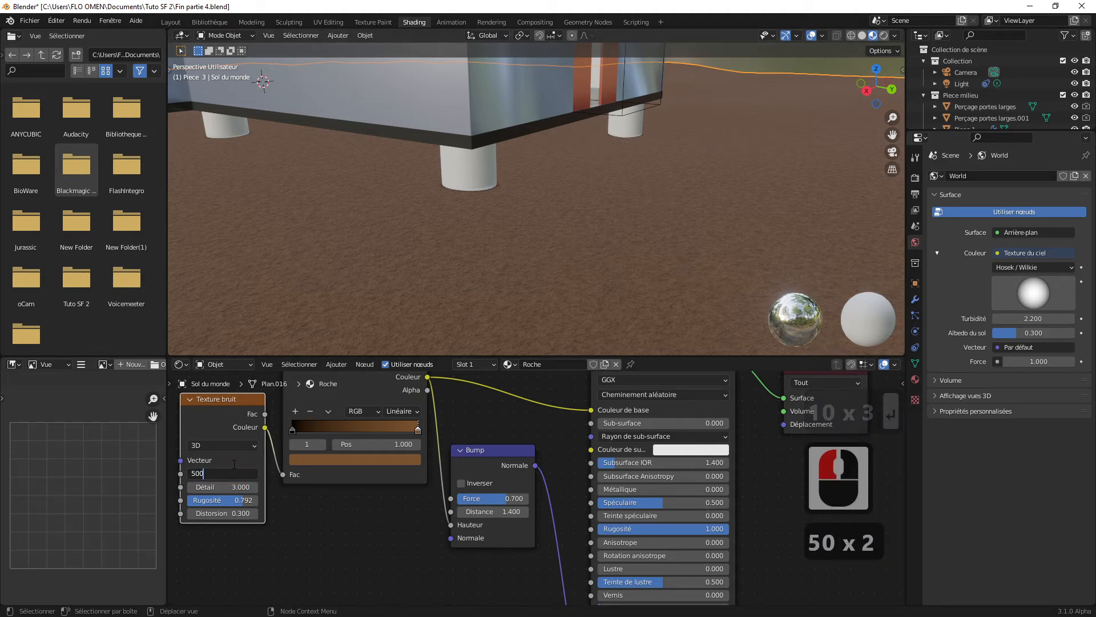
click(498, 289)
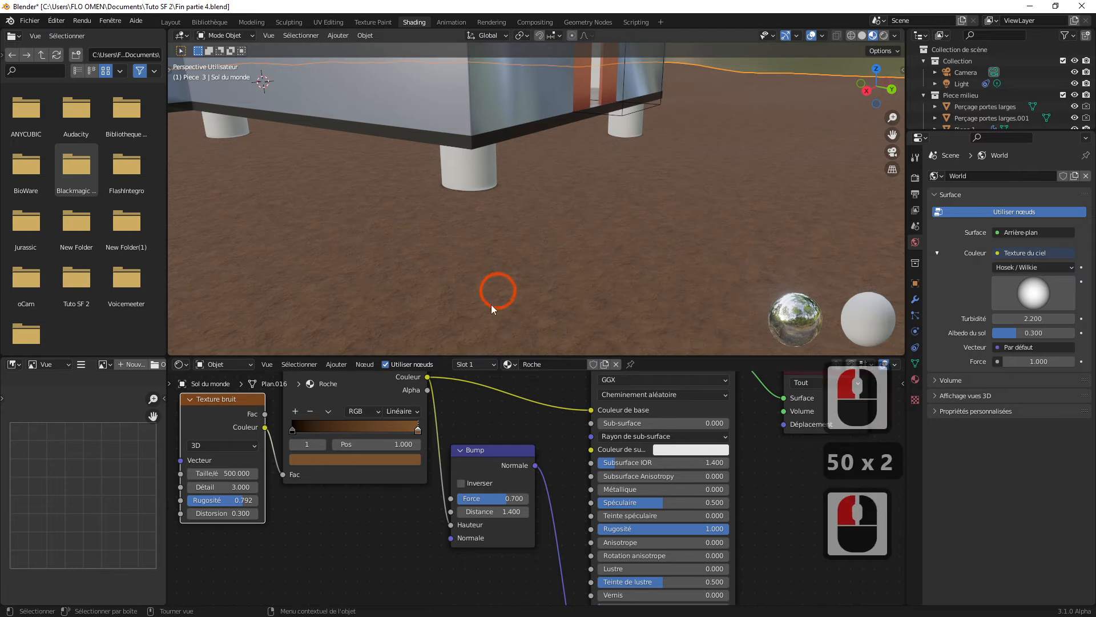
Step: Set the noise texture's Détail to 2.900 and Rugosité to 0.858, and check the ground around the building
drag(224, 486, 240, 487)
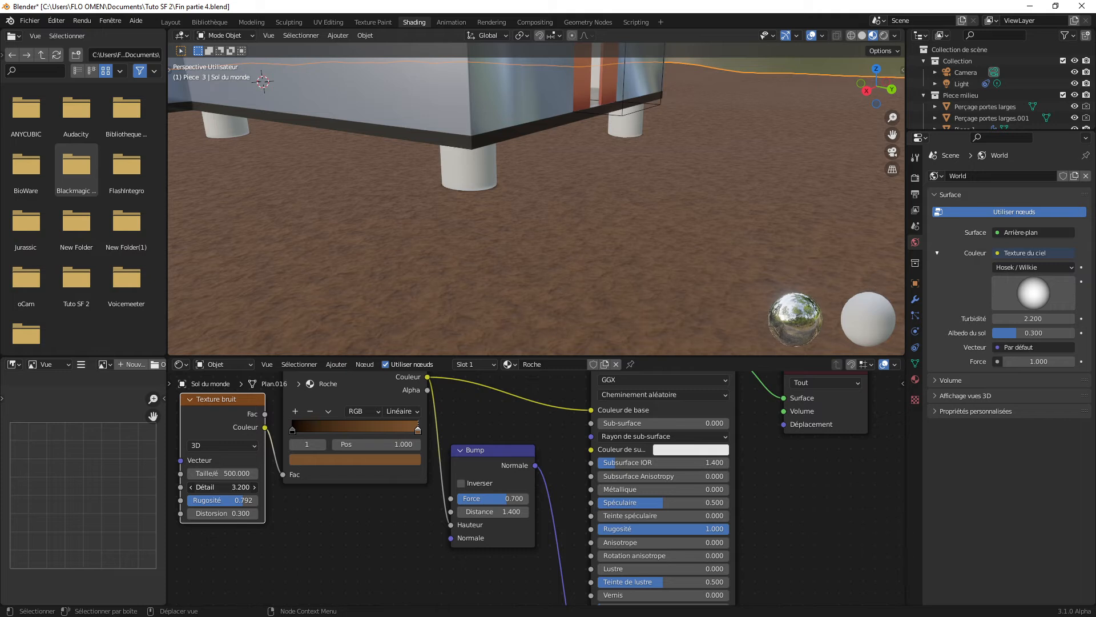
drag(228, 487, 217, 497)
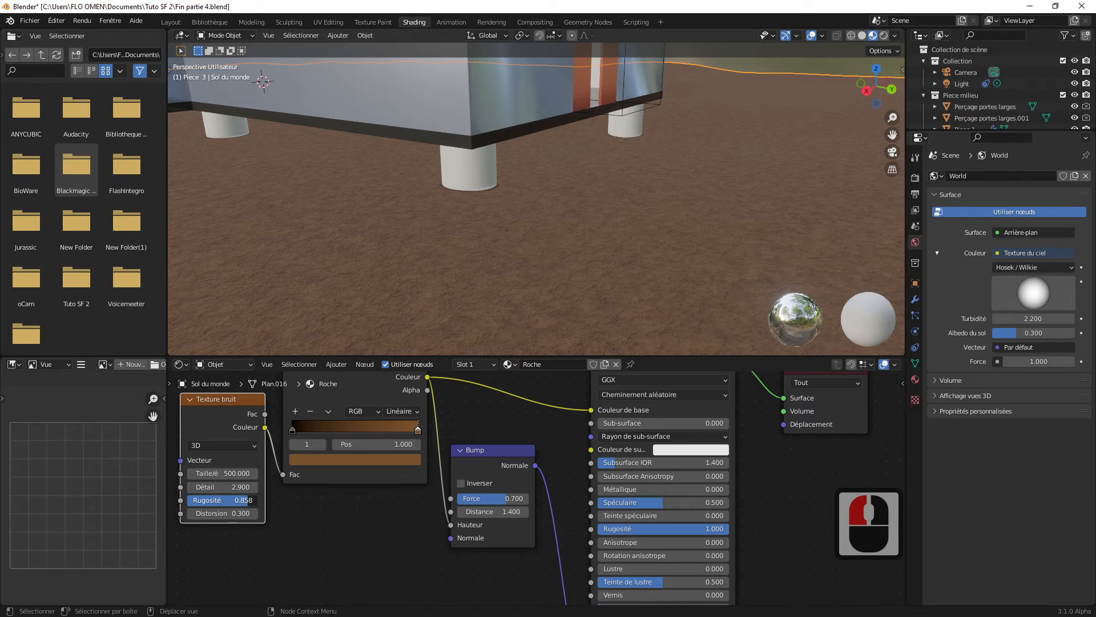
middle_drag(584, 260, 558, 264)
scroll(624, 193, down, 1)
scroll(626, 190, up, 2)
scroll(620, 271, up, 2)
Step: Examine the ground material around the building and its outer doors, and select the ground object again
click(539, 214)
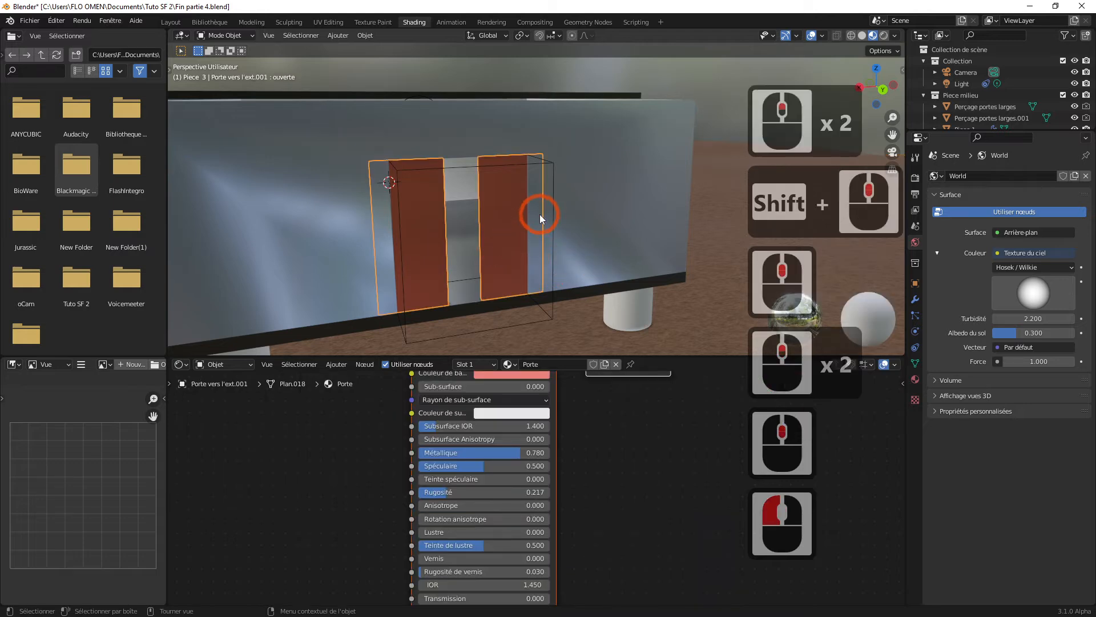
mouse_move(539, 214)
middle_down()
mouse_move(587, 239)
mouse_move(595, 217)
mouse_move(554, 205)
middle_up()
scroll(571, 229, down, 4)
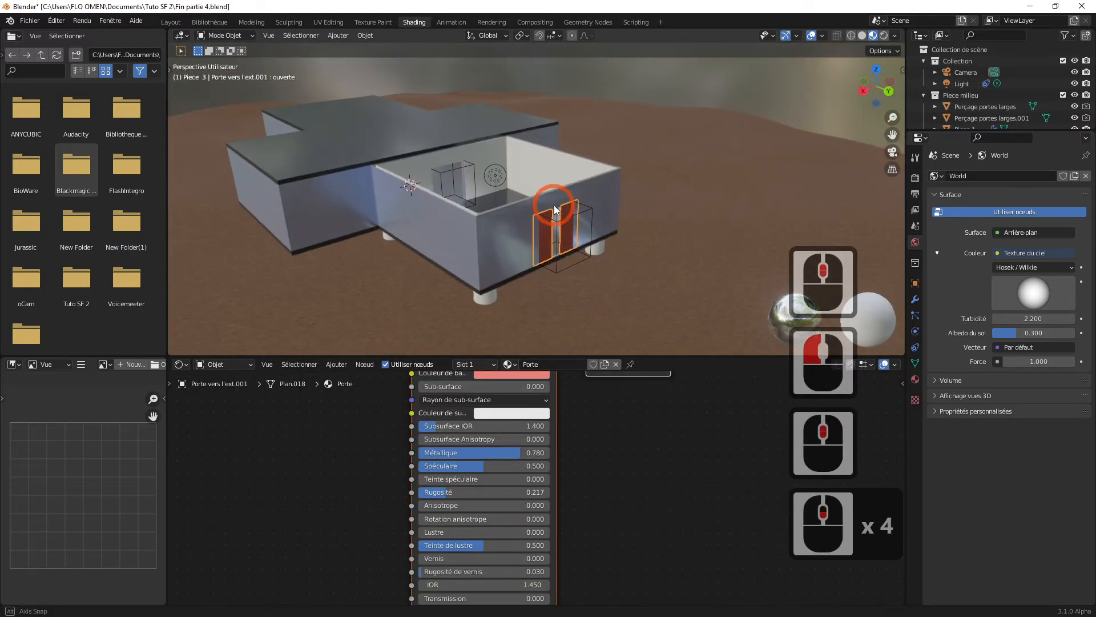
click(676, 181)
click(736, 123)
middle_drag(740, 124, 598, 232)
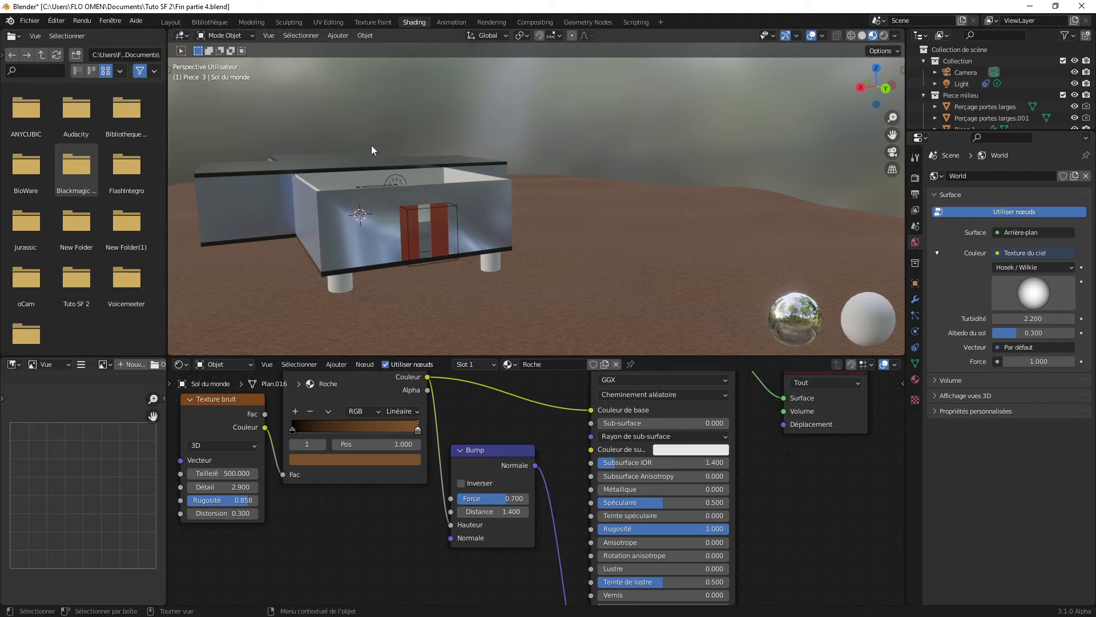
Step: Switch to the Layout workspace with material preview shading, and examine the ground in front of the building
click(171, 23)
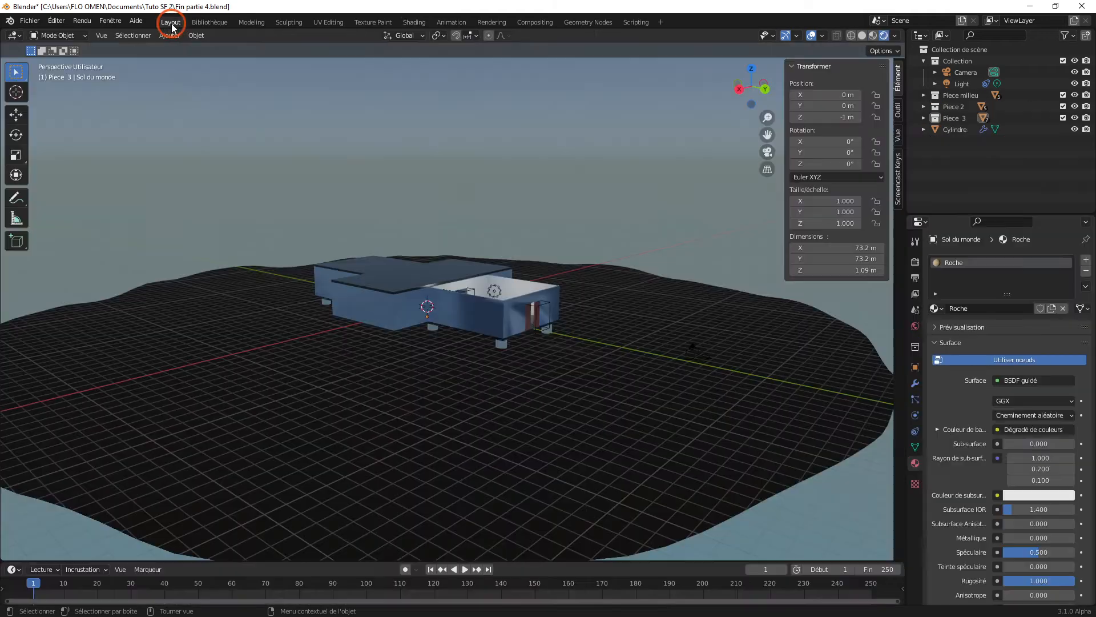
click(874, 37)
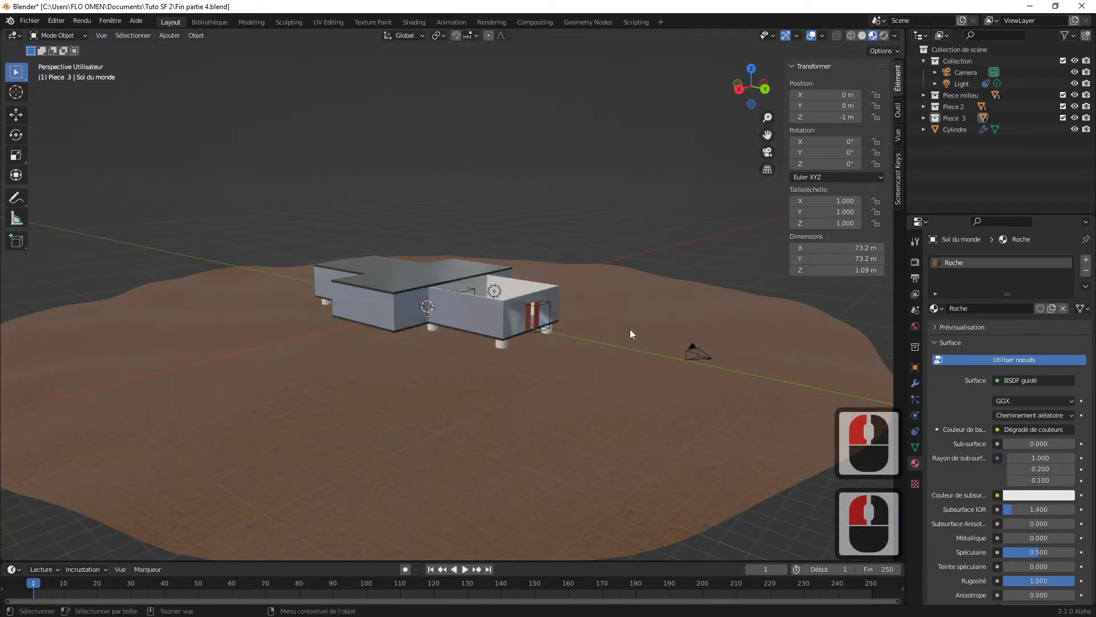
middle_drag(630, 331, 923, 5)
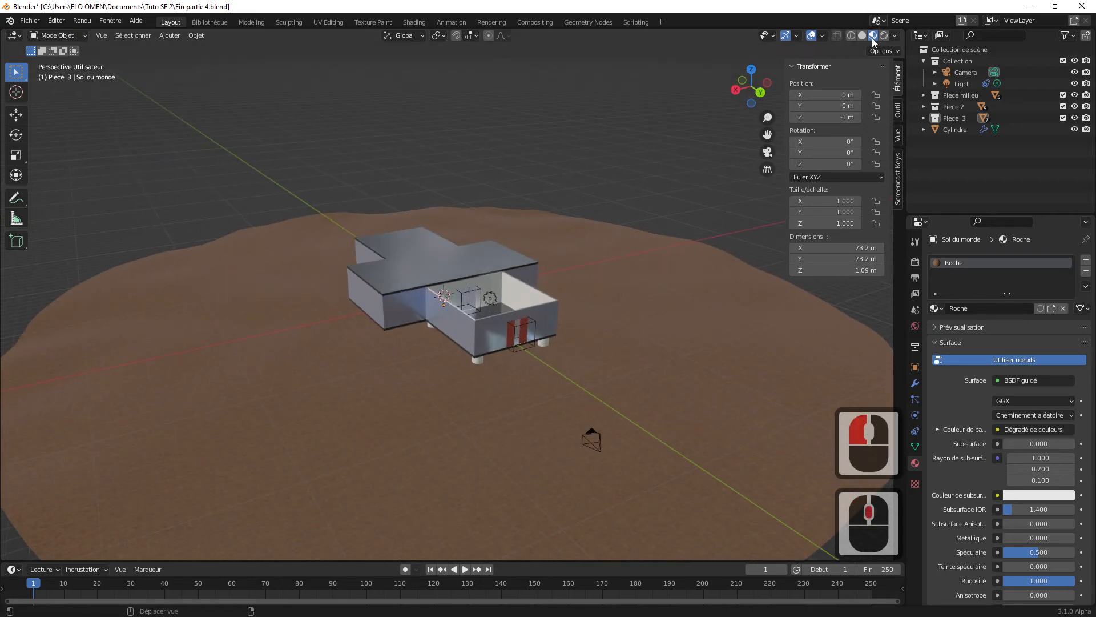
scroll(603, 396, up, 5)
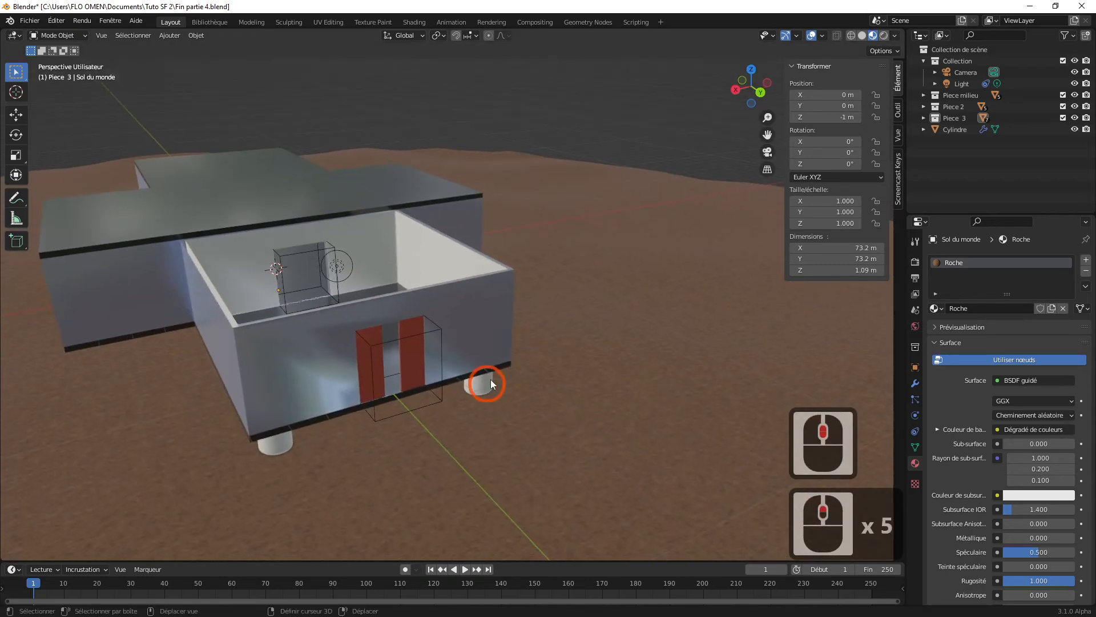
shift+middle_drag(491, 379, 506, 381)
middle_drag(506, 382, 508, 358)
scroll(577, 357, up, 1)
shift+middle_drag(577, 357, 545, 360)
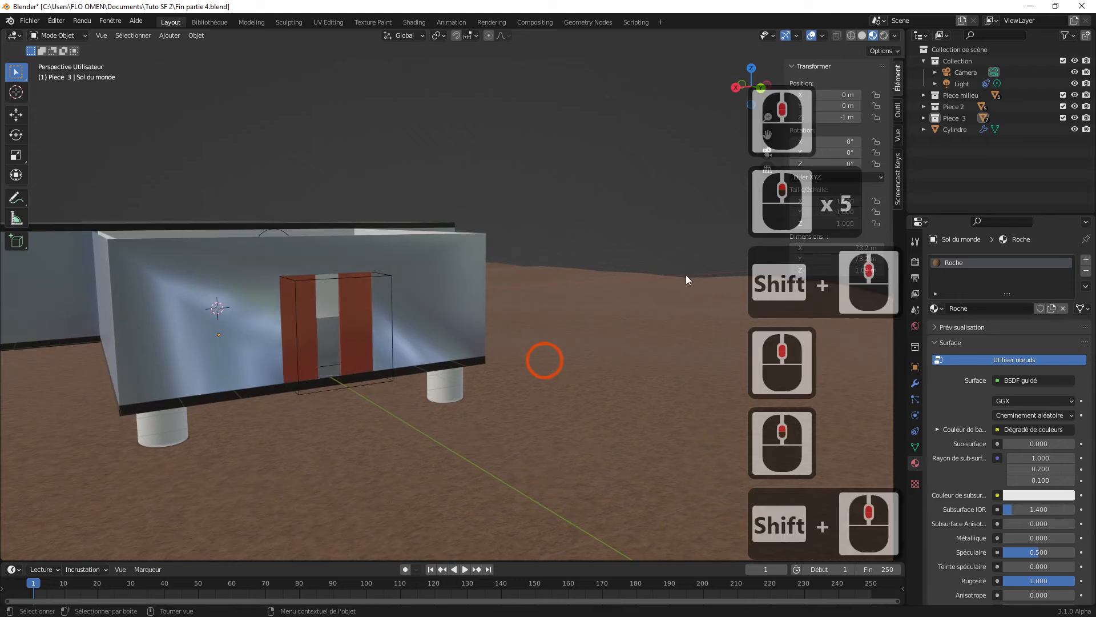
Step: Switch the viewport to rendered shading and duplicate the point light of the open room in place
click(883, 35)
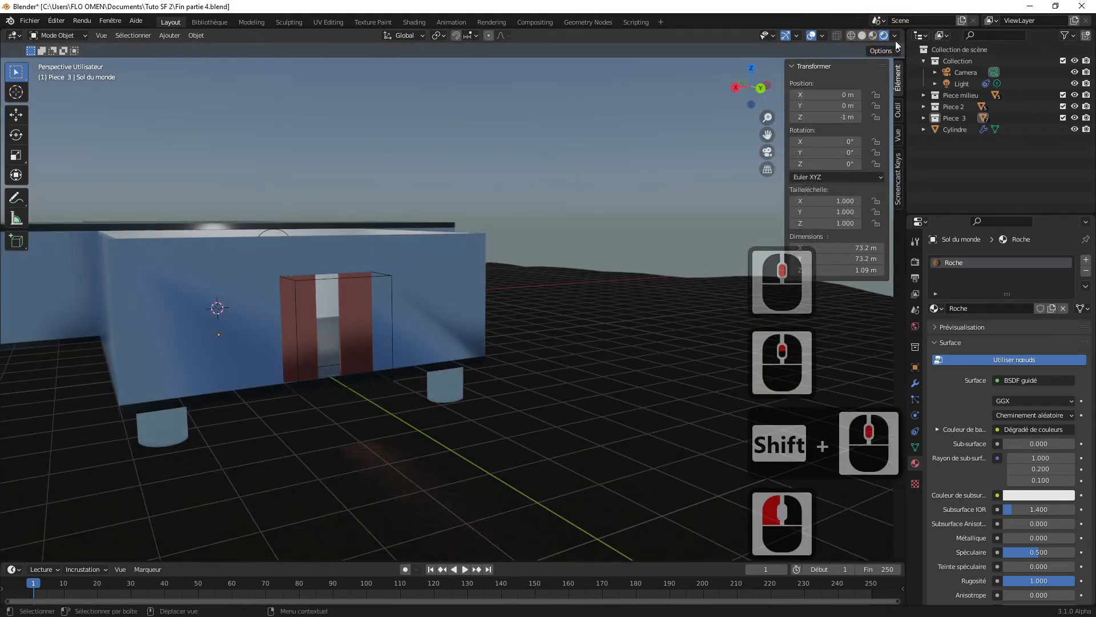
middle_drag(536, 254, 465, 301)
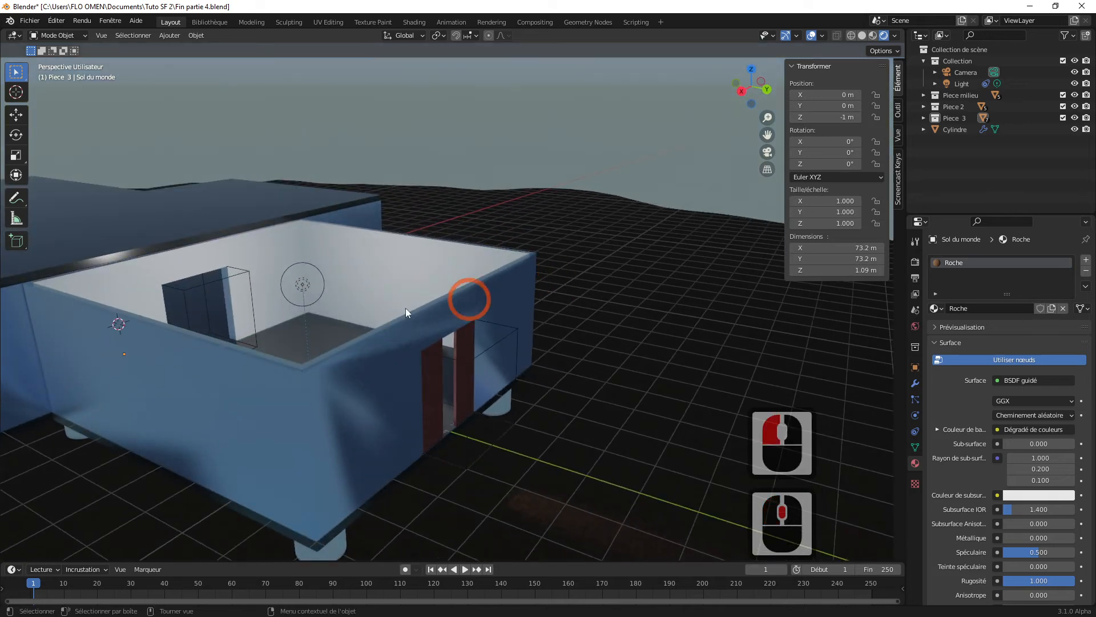
click(301, 291)
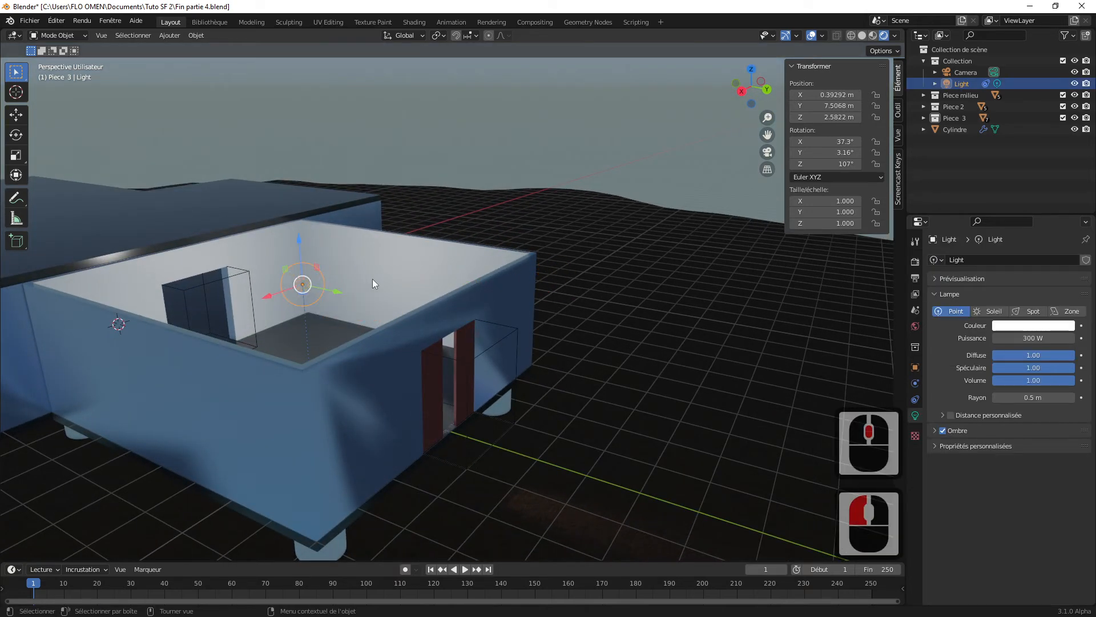
key(shift+d)
click(343, 288)
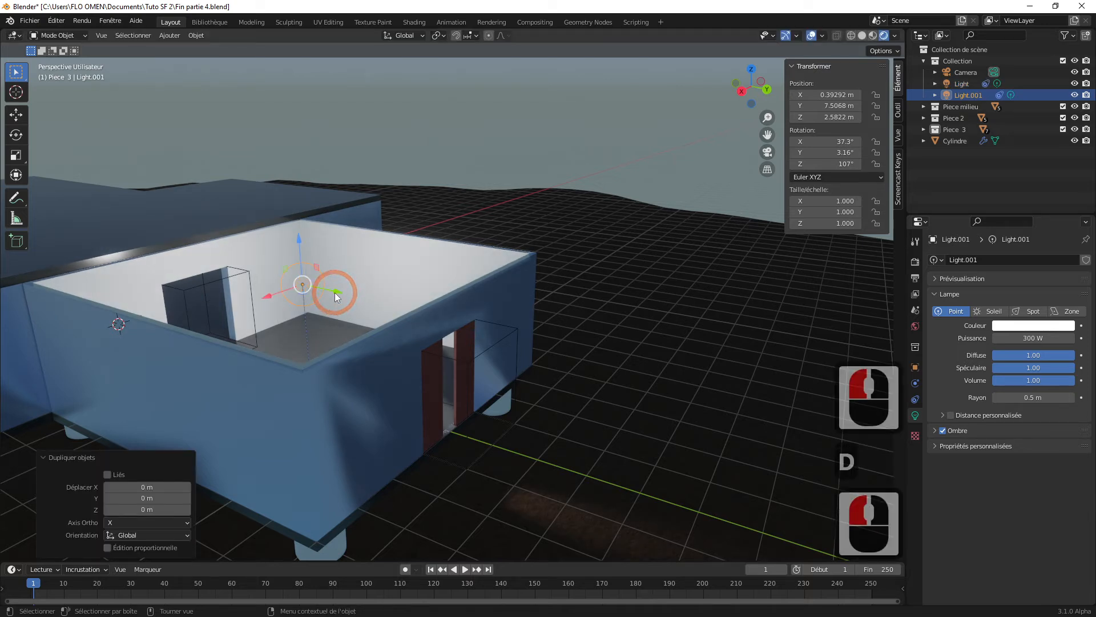
Step: Move the duplicated light along Y to about 12.2 m and remove its Copier position constraint
drag(334, 292, 418, 309)
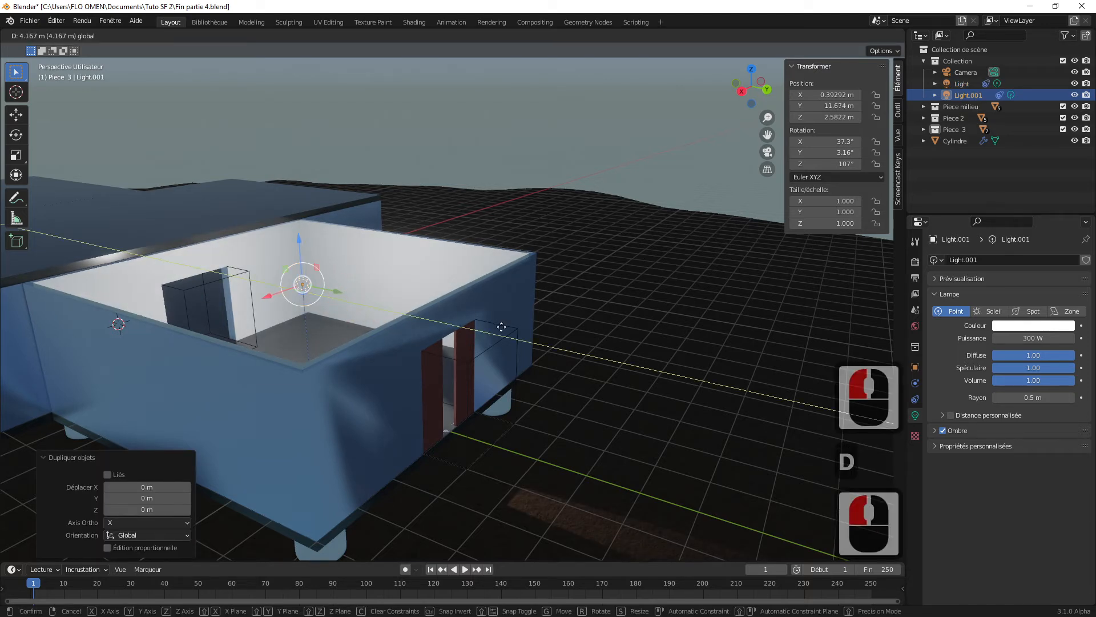
drag(502, 327, 501, 330)
drag(338, 288, 358, 299)
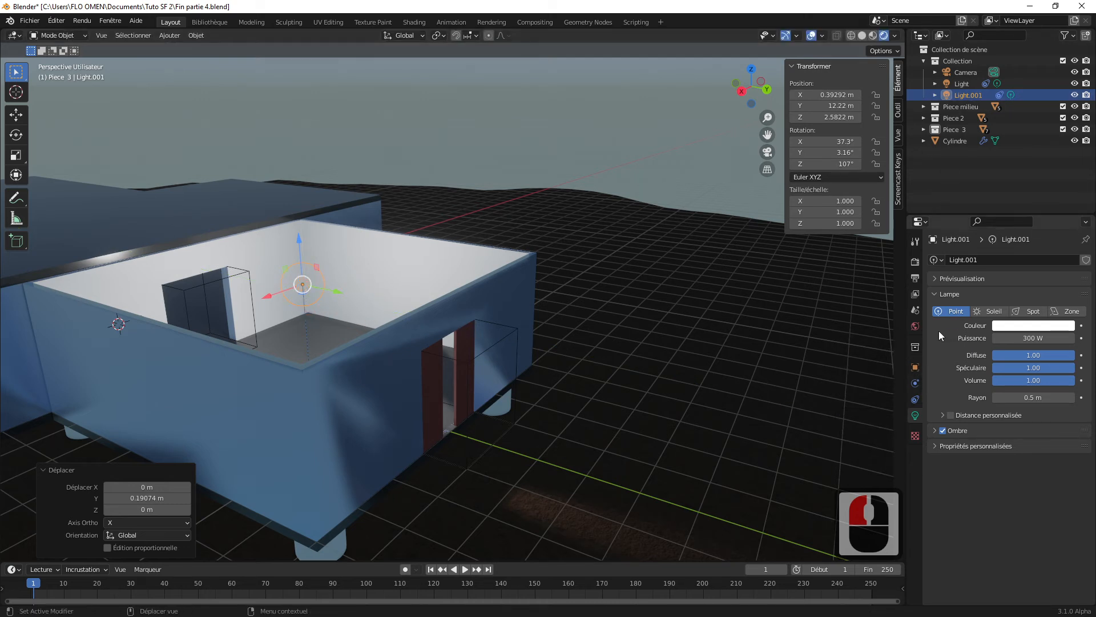
click(916, 398)
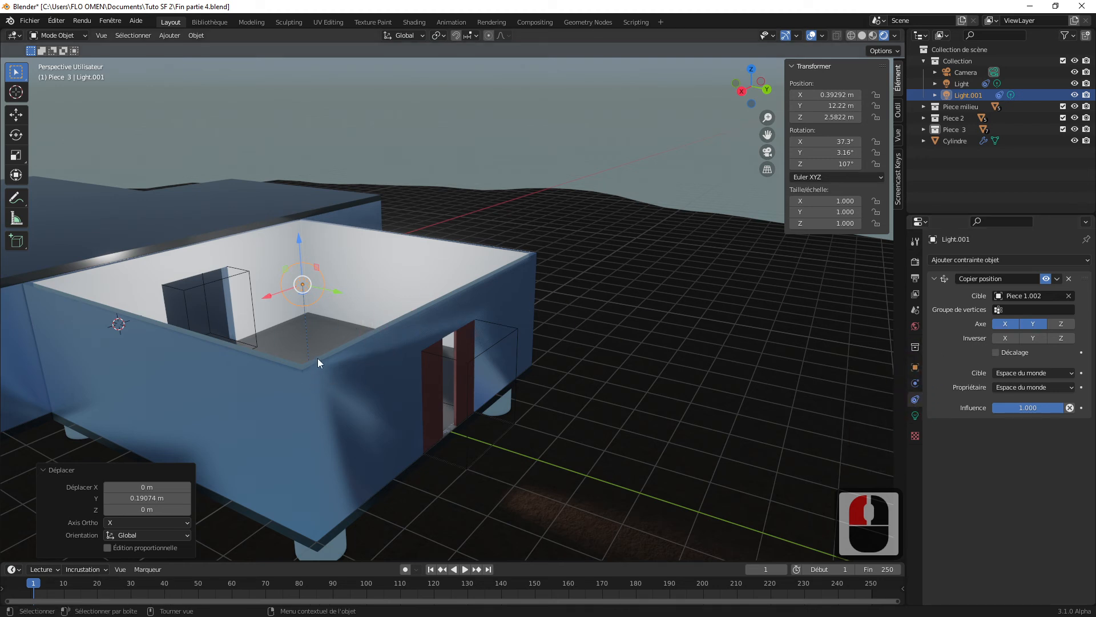
click(1068, 278)
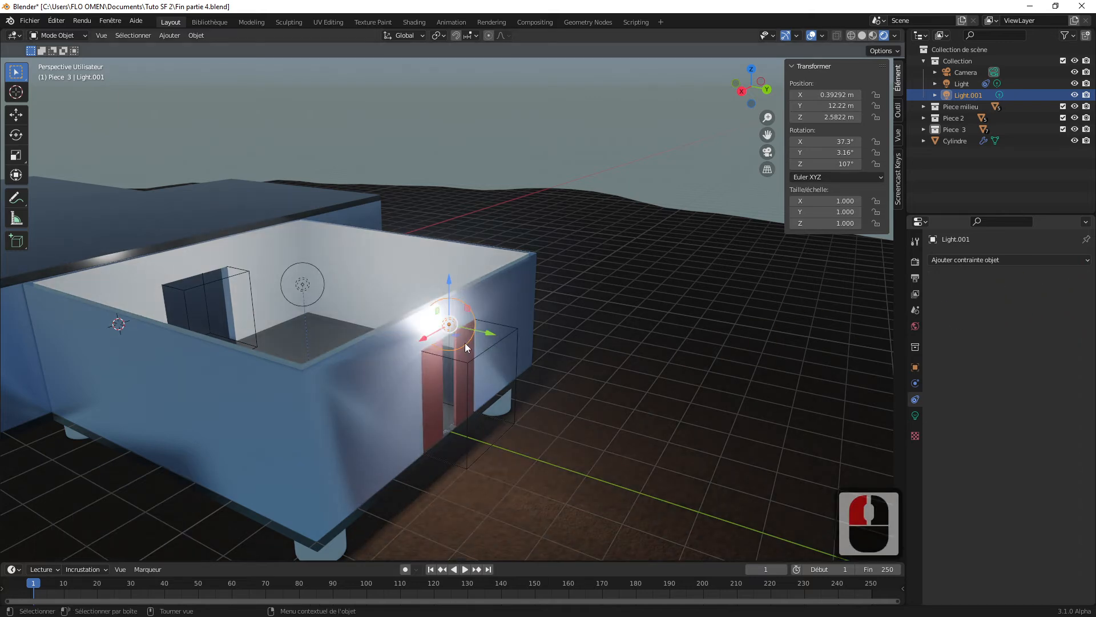
Step: Move the duplicated light farther along Y to about 13.9 m, outside the outer doors, and deselect it
mouse_move(489, 337)
mouse_down()
mouse_move(526, 341)
mouse_move(511, 338)
mouse_up()
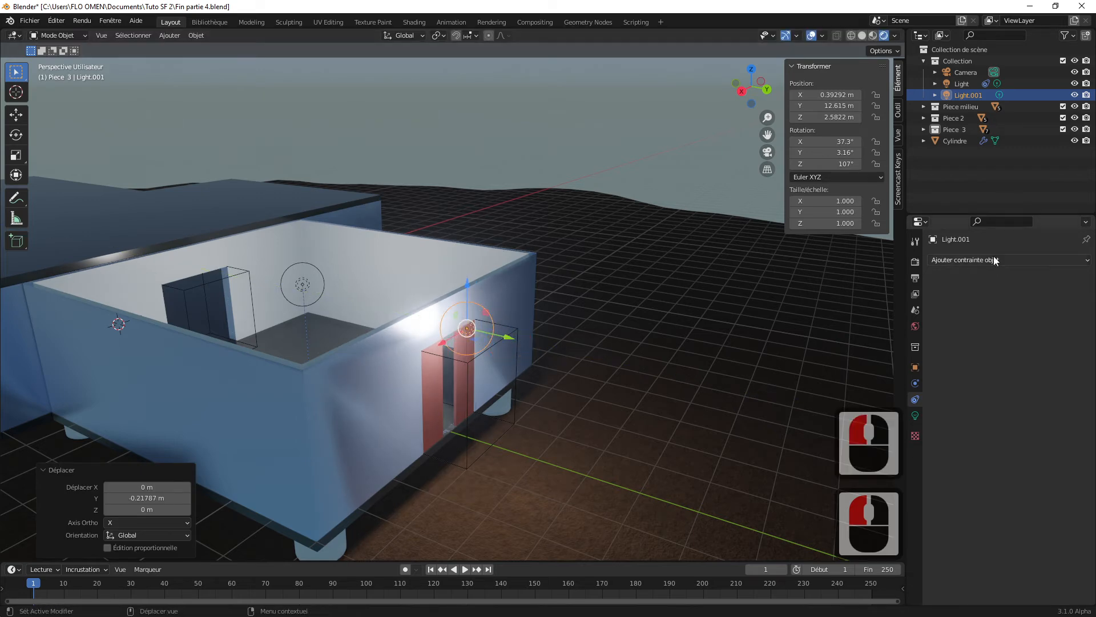
middle_drag(553, 395, 578, 376)
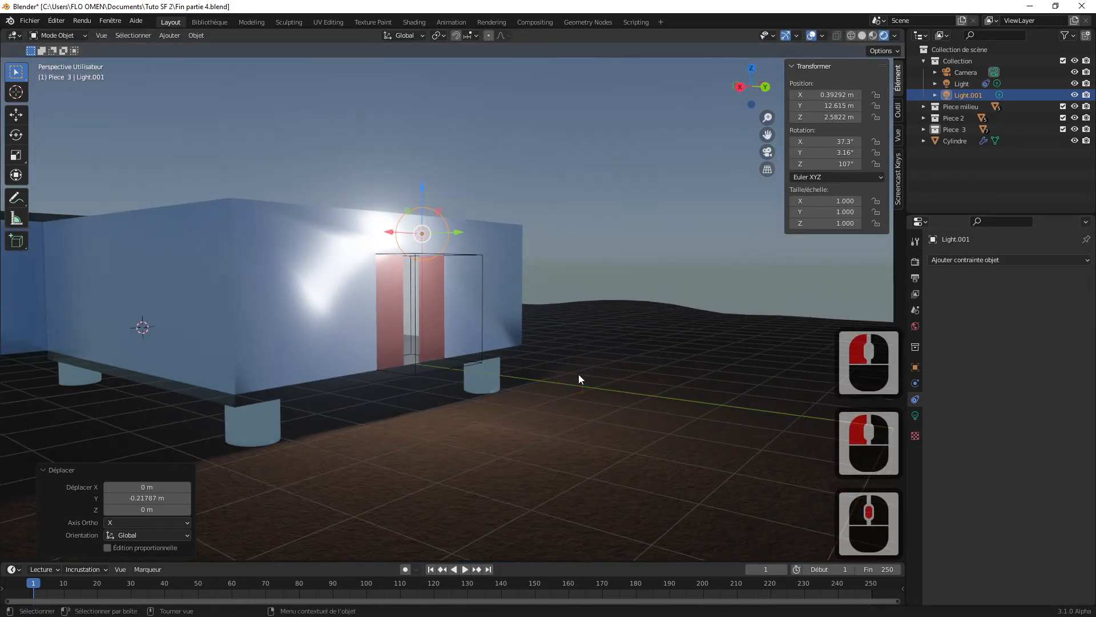
click(600, 344)
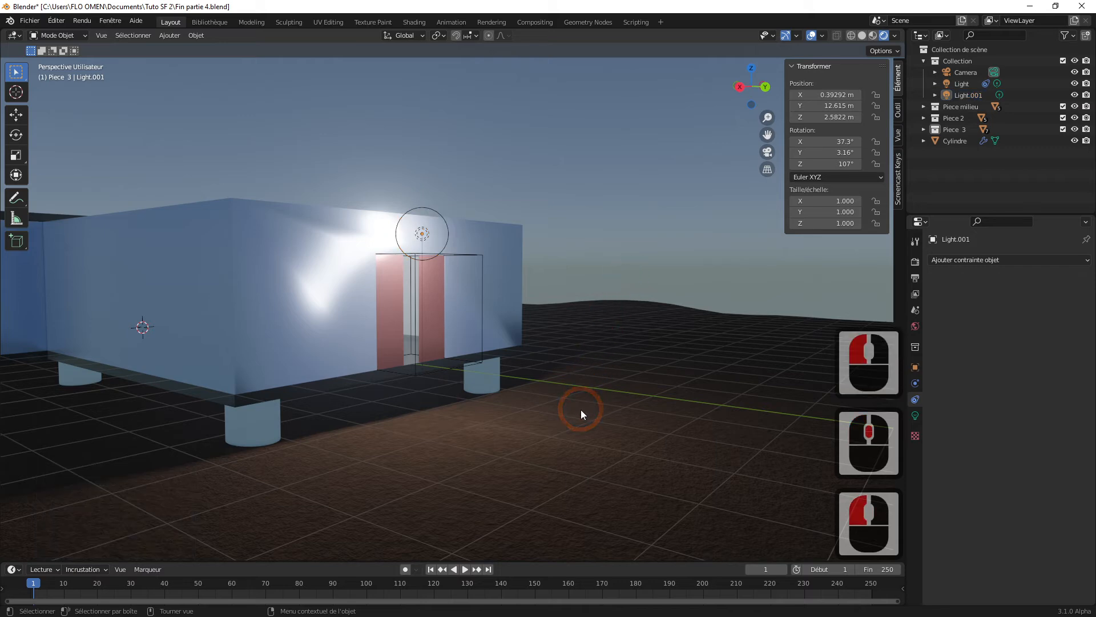
shift+middle_drag(590, 421, 574, 397)
middle_drag(460, 264, 465, 294)
click(468, 287)
drag(509, 290, 571, 302)
middle_drag(571, 302, 581, 313)
shift+middle_drag(583, 379, 560, 355)
click(618, 212)
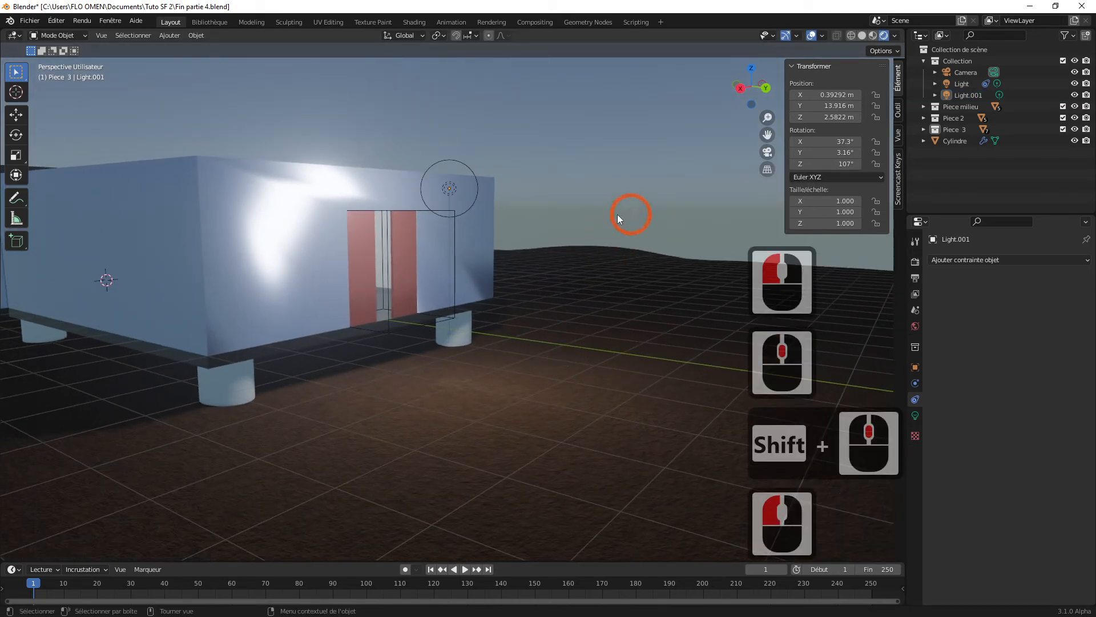
Step: Make the root Collection de scène the active collection, with no object selected in the viewport
click(950, 157)
click(951, 52)
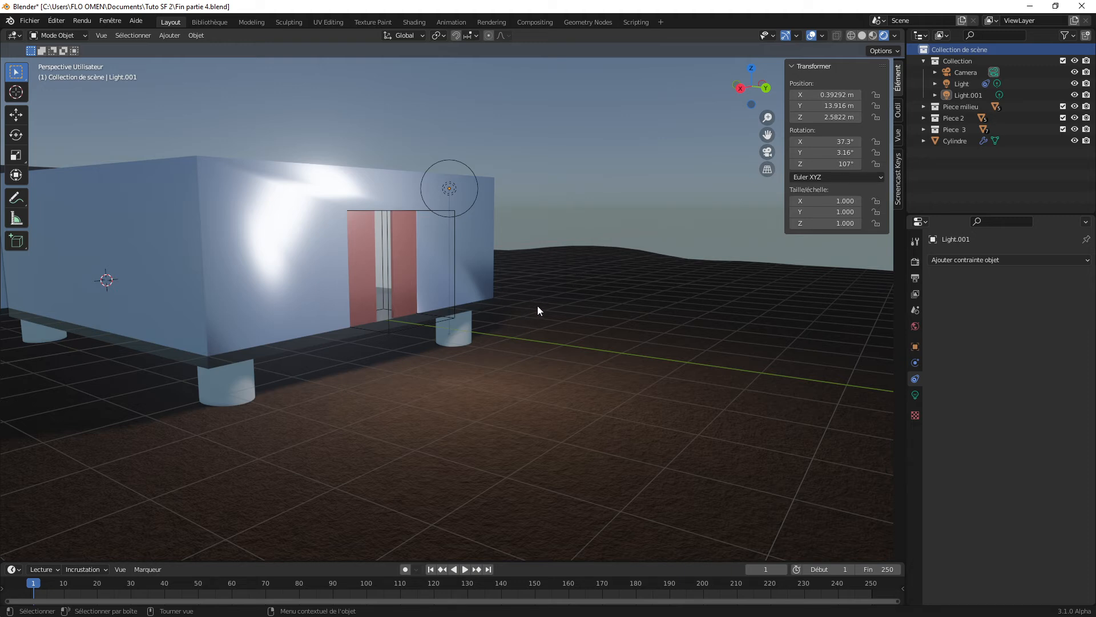
click(575, 191)
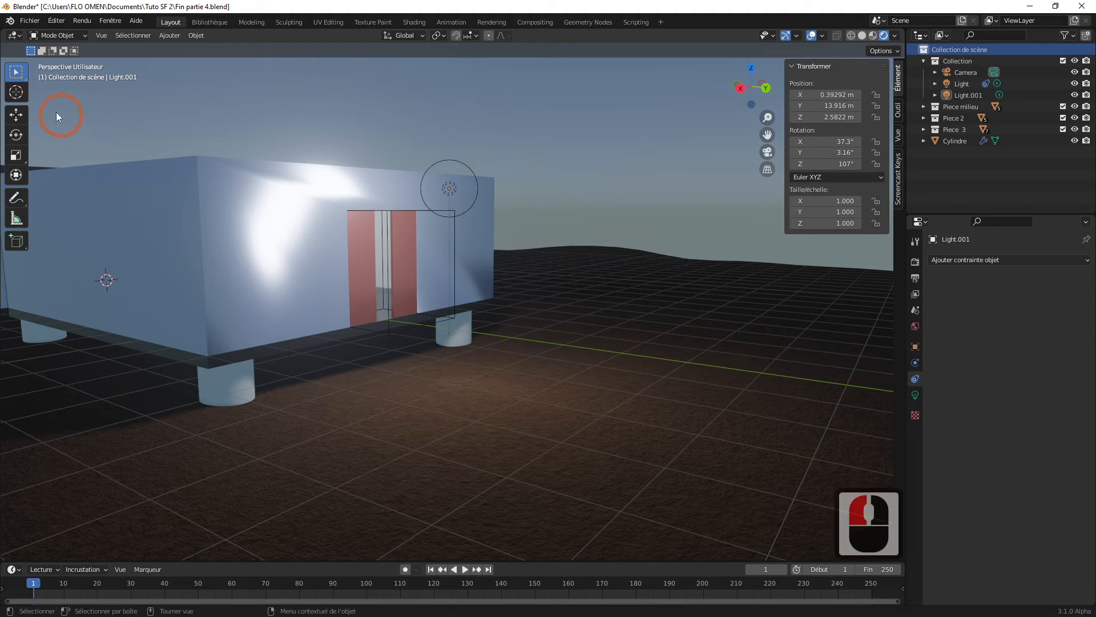
Step: Add a cube mesh to the scene and move it along Y to about 15.9 m, outside the outer doors
click(170, 36)
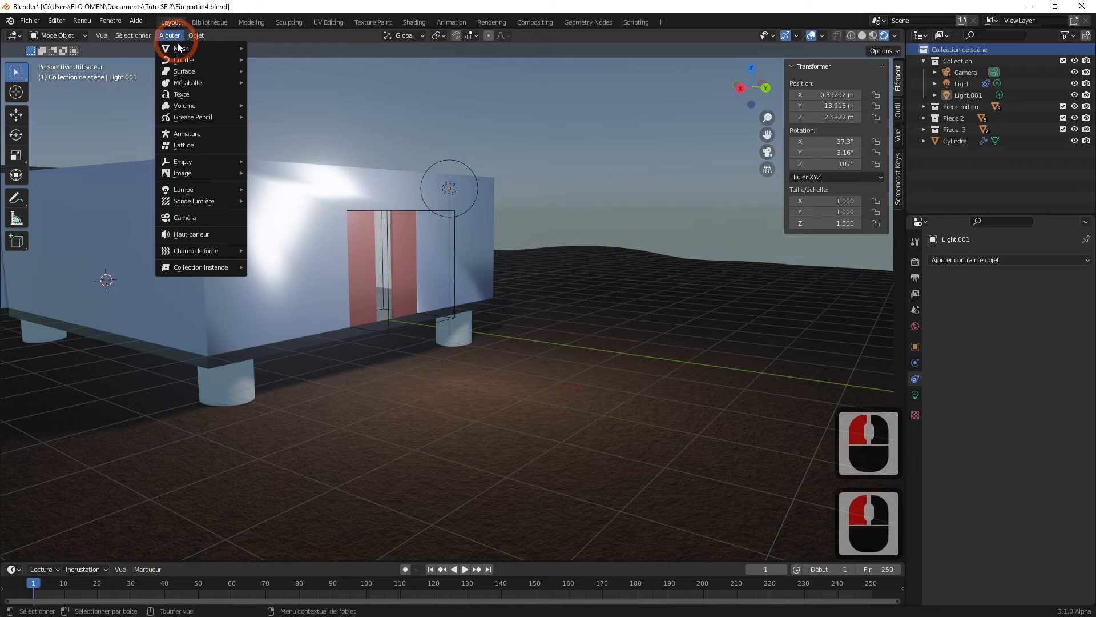
mouse_move(183, 51)
click(273, 59)
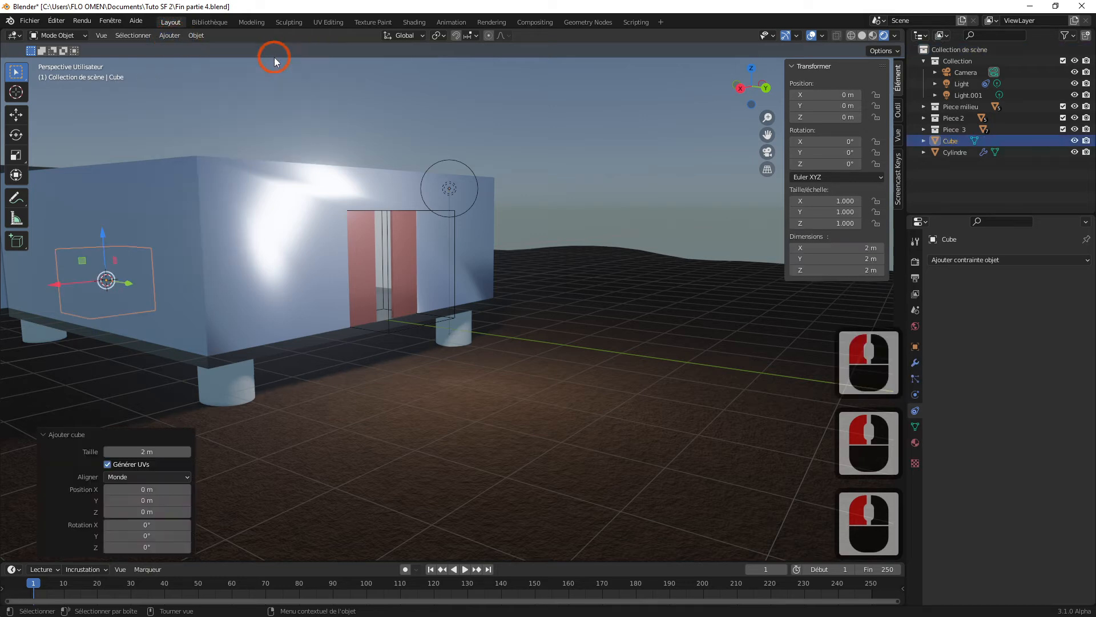
scroll(427, 392, down, 2)
middle_drag(463, 348, 502, 325)
drag(226, 298, 577, 346)
middle_drag(590, 352, 580, 336)
scroll(582, 334, up, 1)
scroll(590, 335, up, 1)
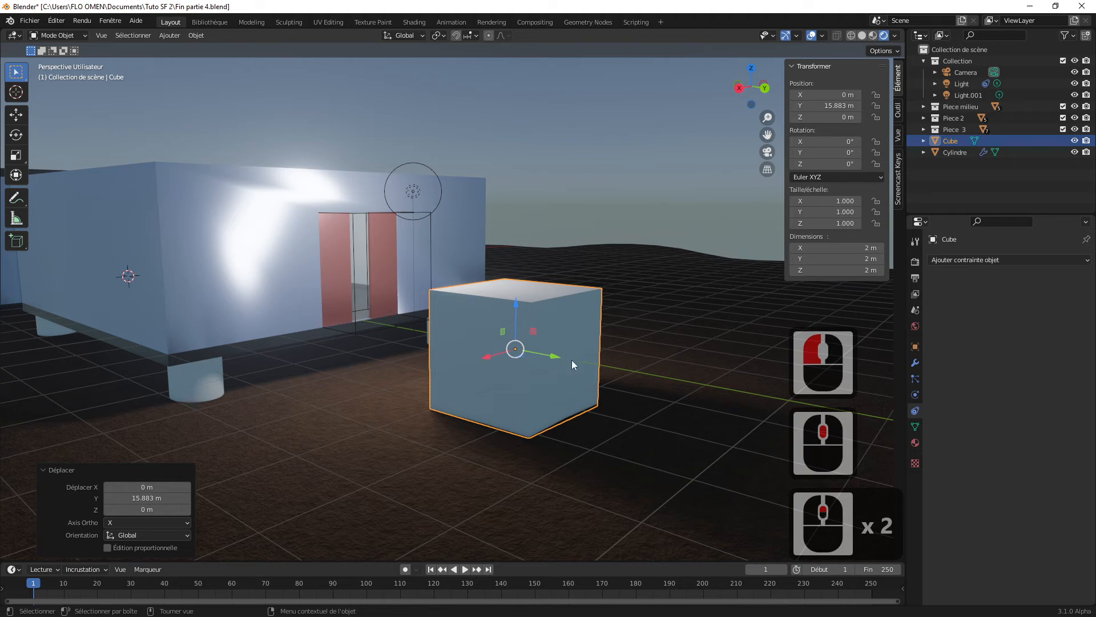
Step: Add a Catmull-Clark Subdivision modifier to the cube and set its viewport level to 1
click(960, 259)
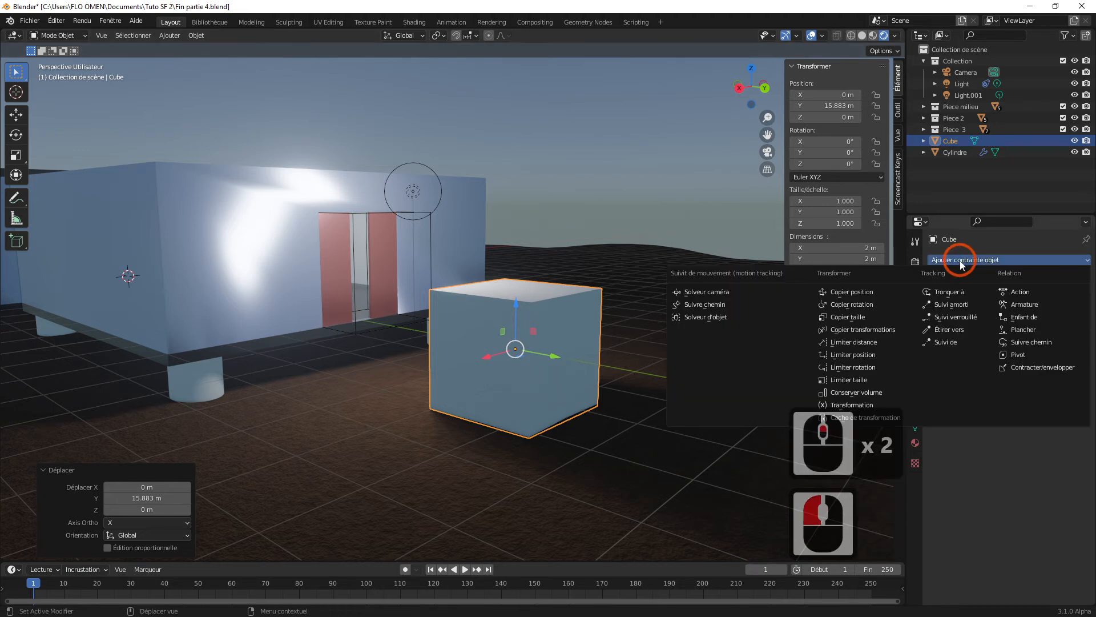
click(915, 363)
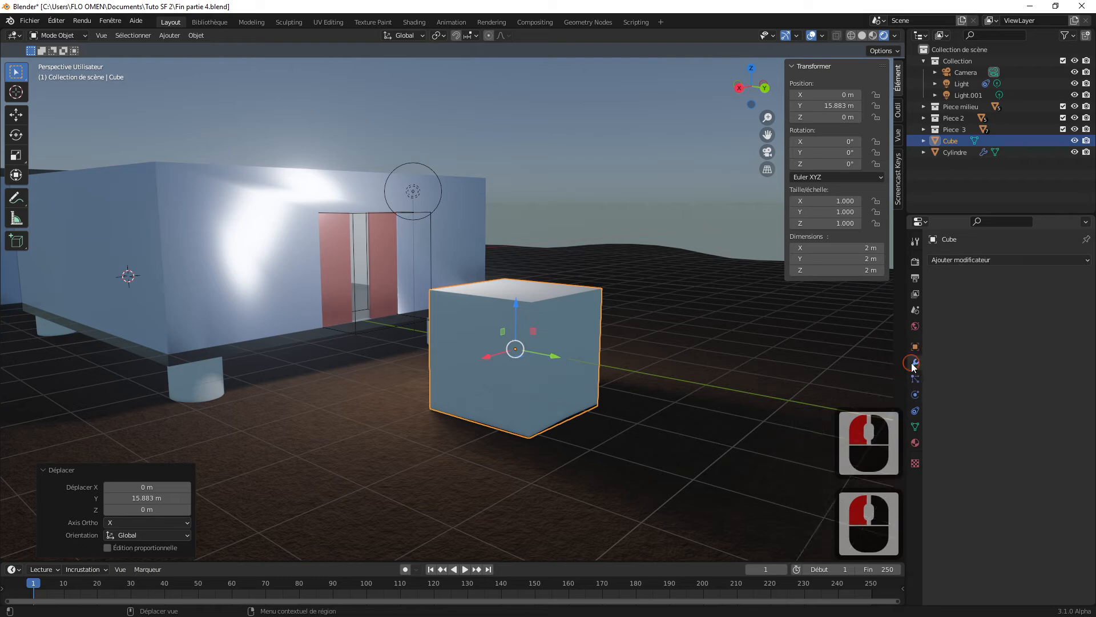
click(951, 291)
click(963, 258)
click(964, 259)
click(932, 365)
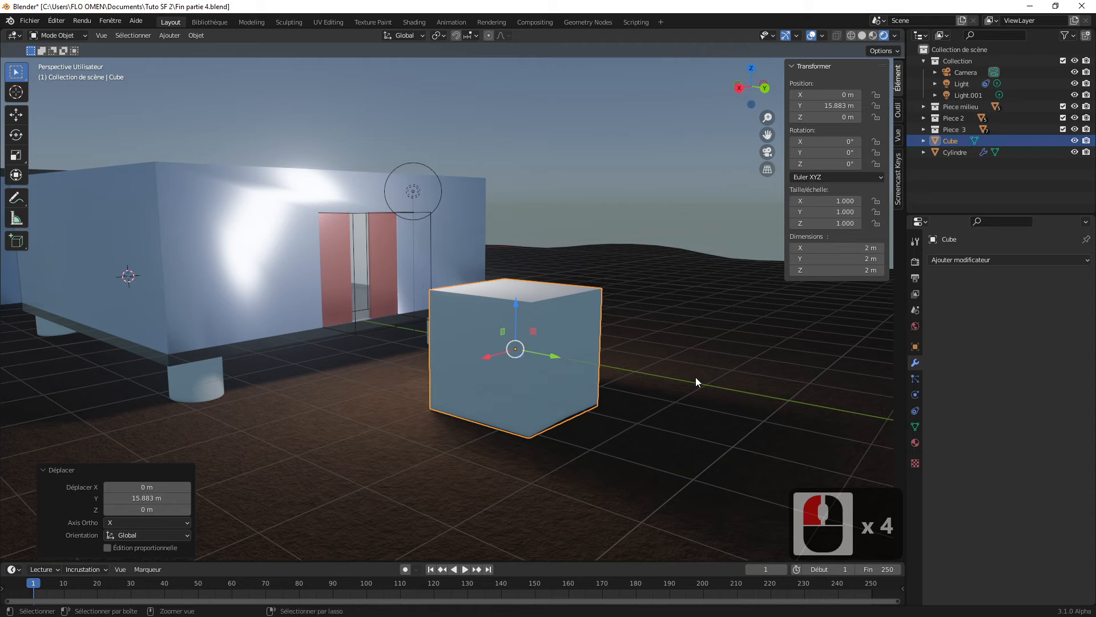
key(ctrl+2)
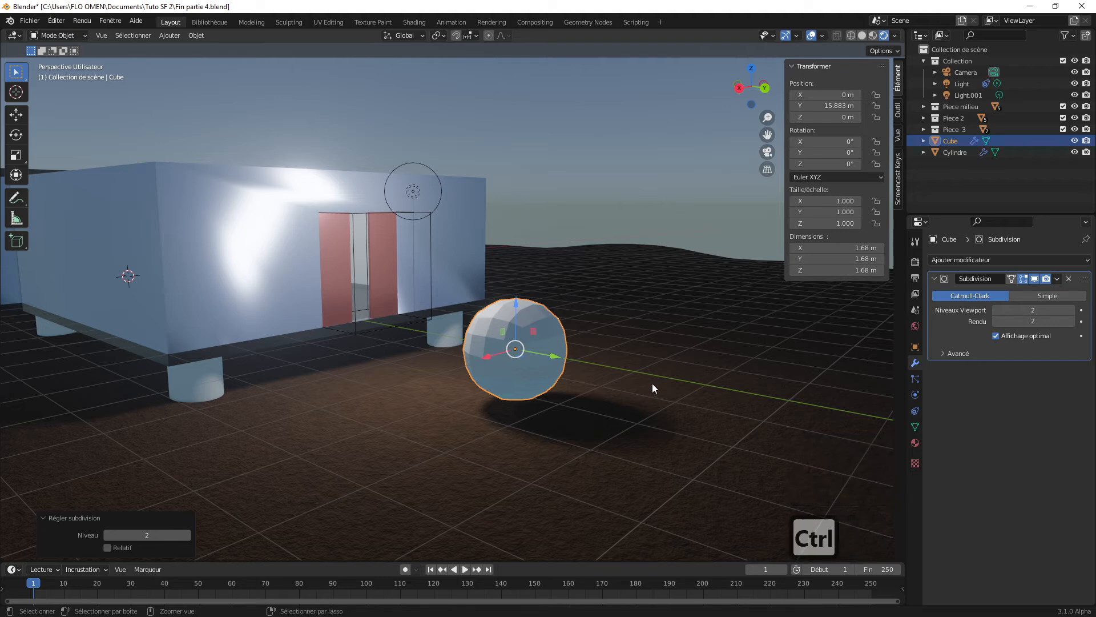
key(ctrl+1)
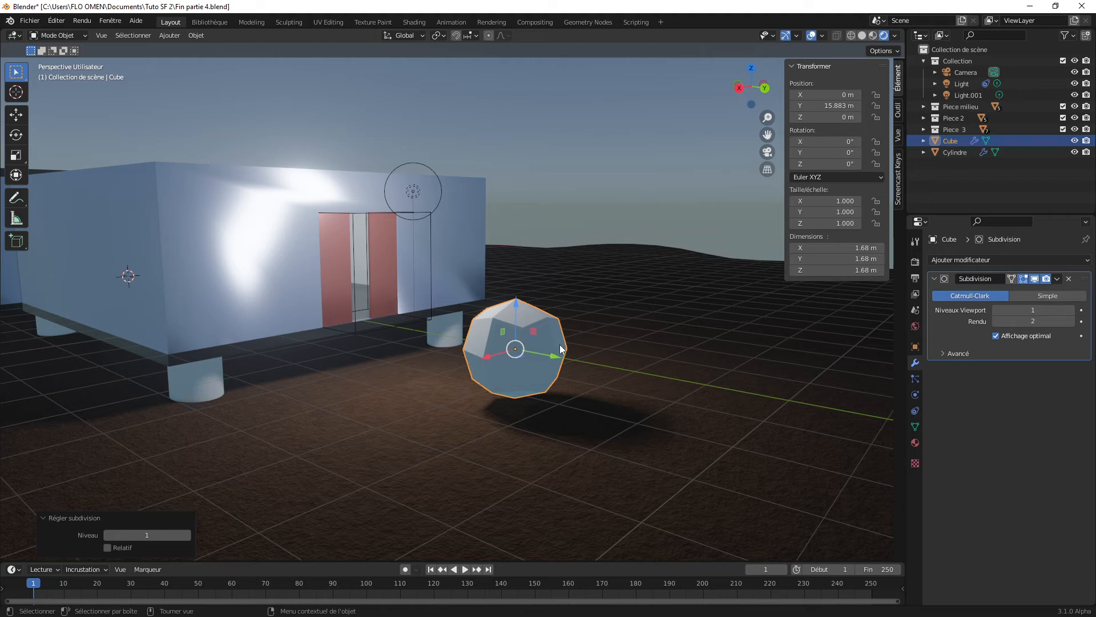
Step: Enter Edit Mode on the cube, turn on X-ray, and delete its bottom face
key(Tab)
mouse_move(581, 357)
middle_down()
mouse_move(593, 358)
mouse_move(570, 343)
middle_up()
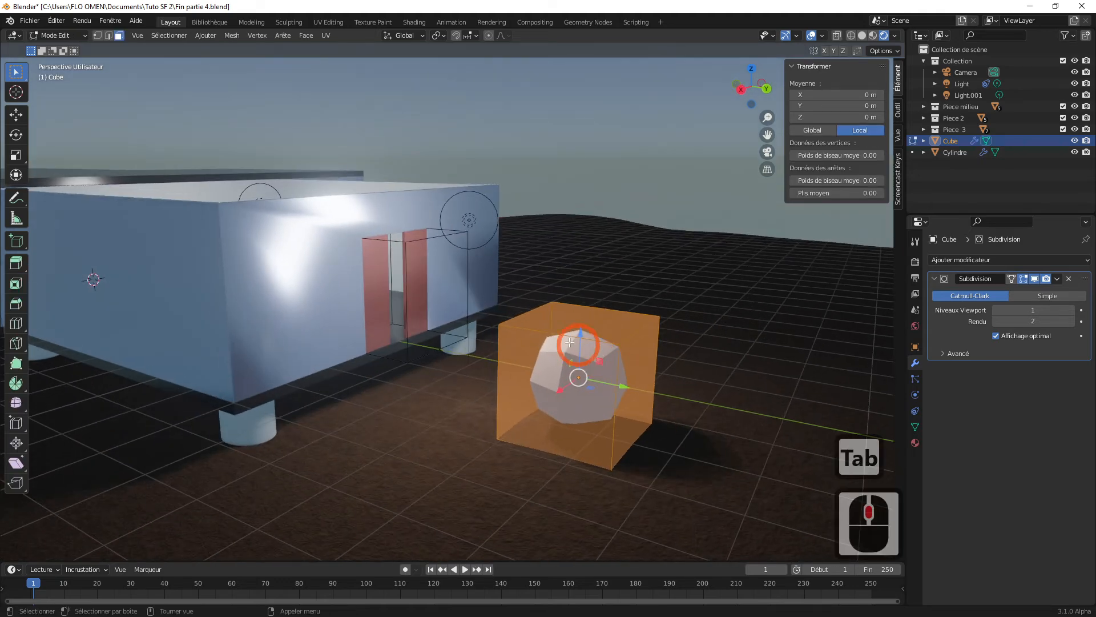
middle_drag(606, 379, 557, 375)
middle_click(547, 408)
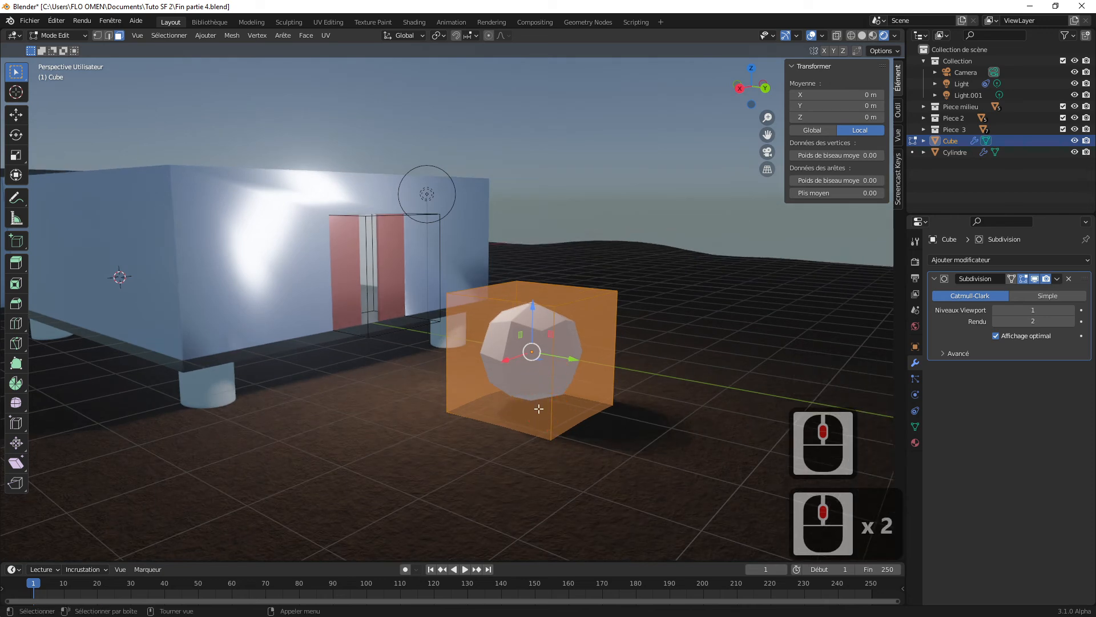
middle_click(561, 421)
middle_click(563, 423)
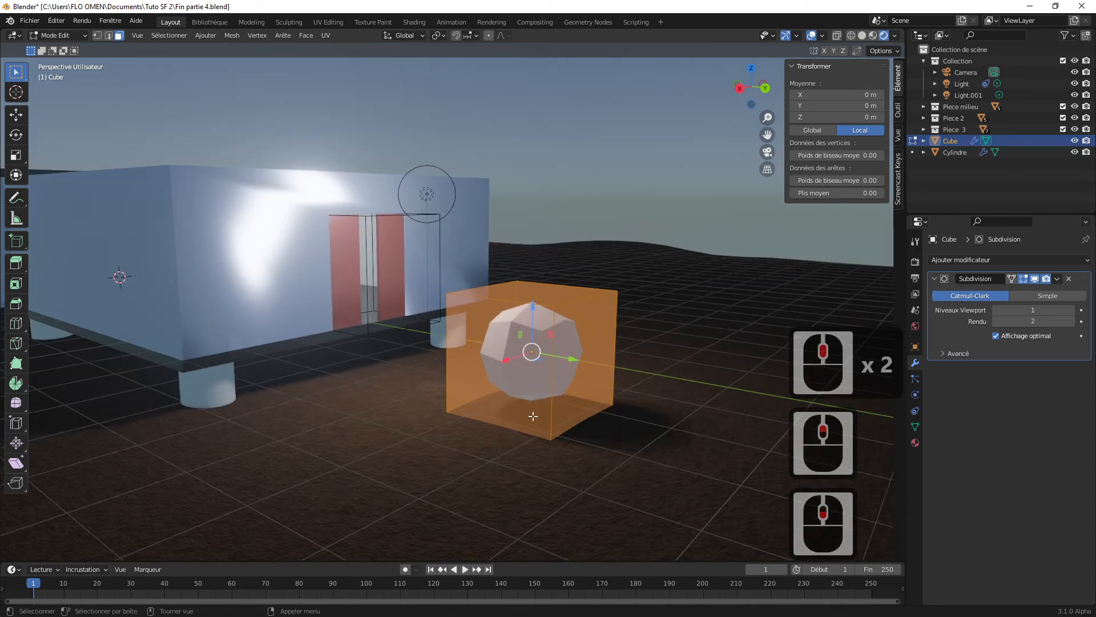
click(532, 415)
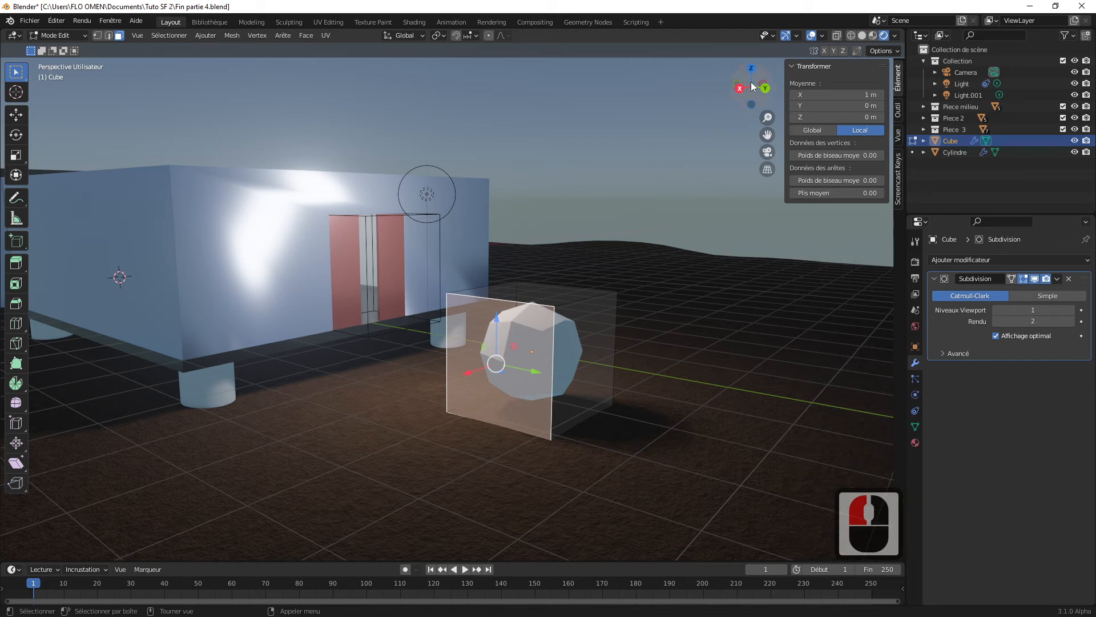
click(837, 36)
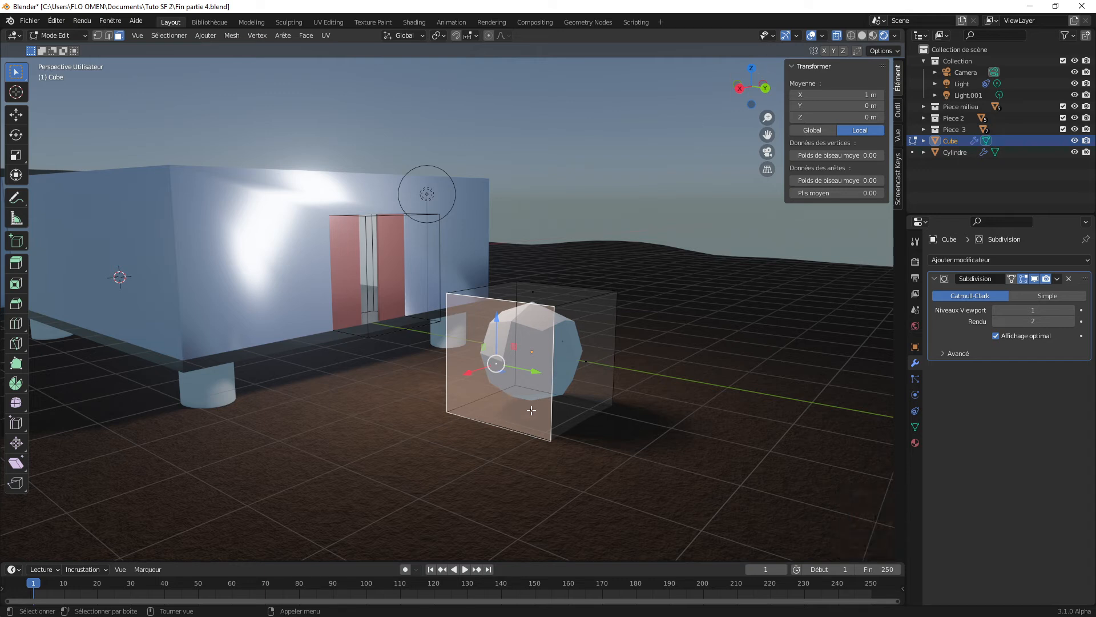
click(530, 410)
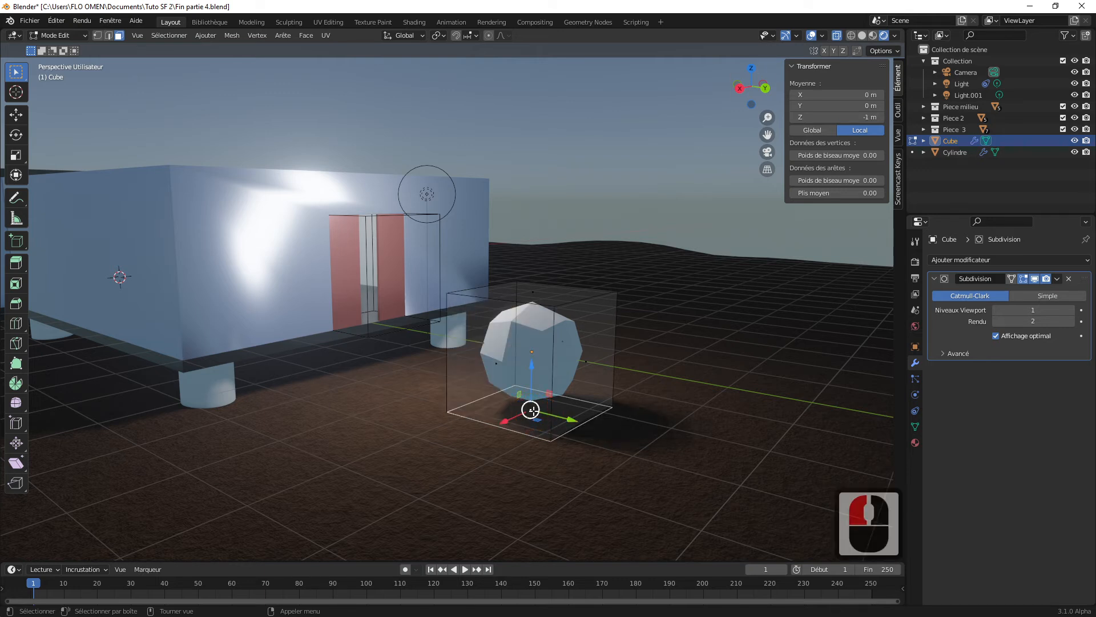
key(Delete)
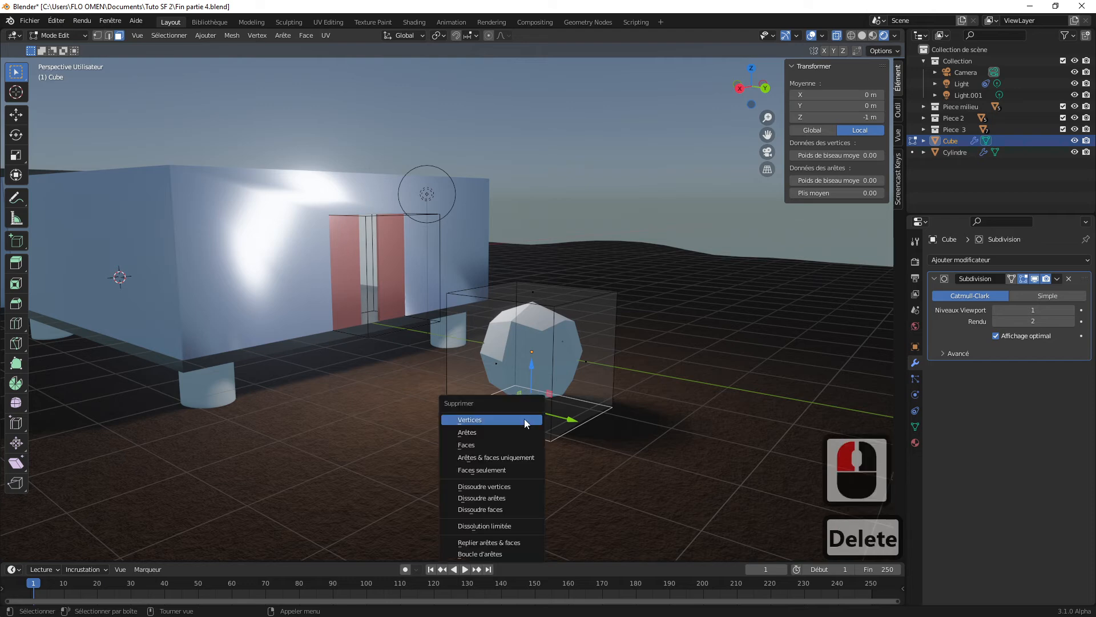
click(491, 444)
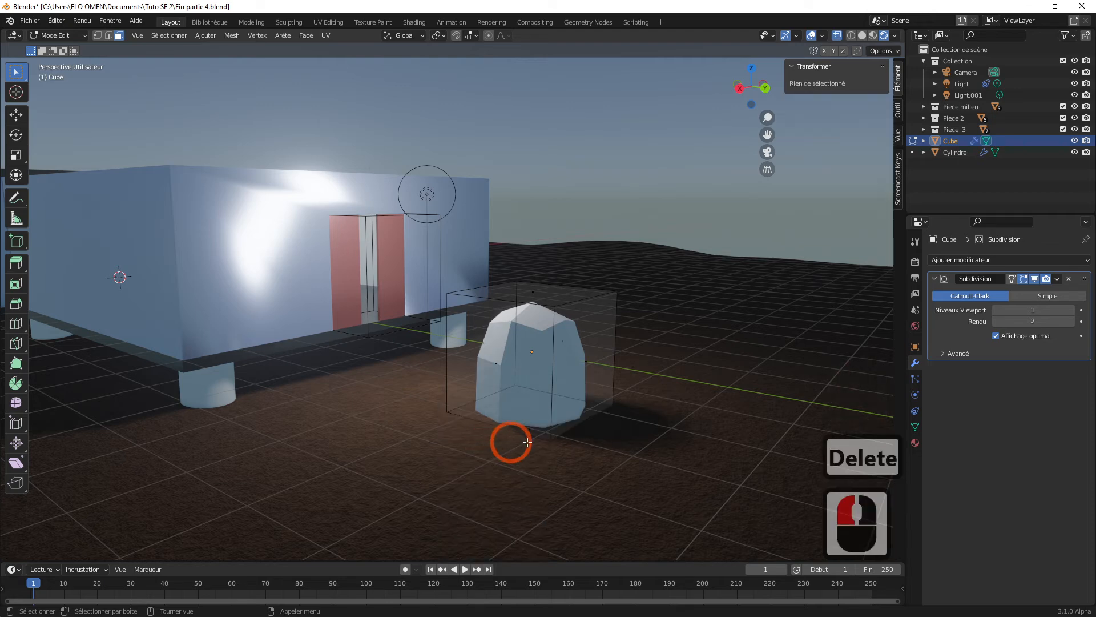
middle_drag(585, 437, 577, 409)
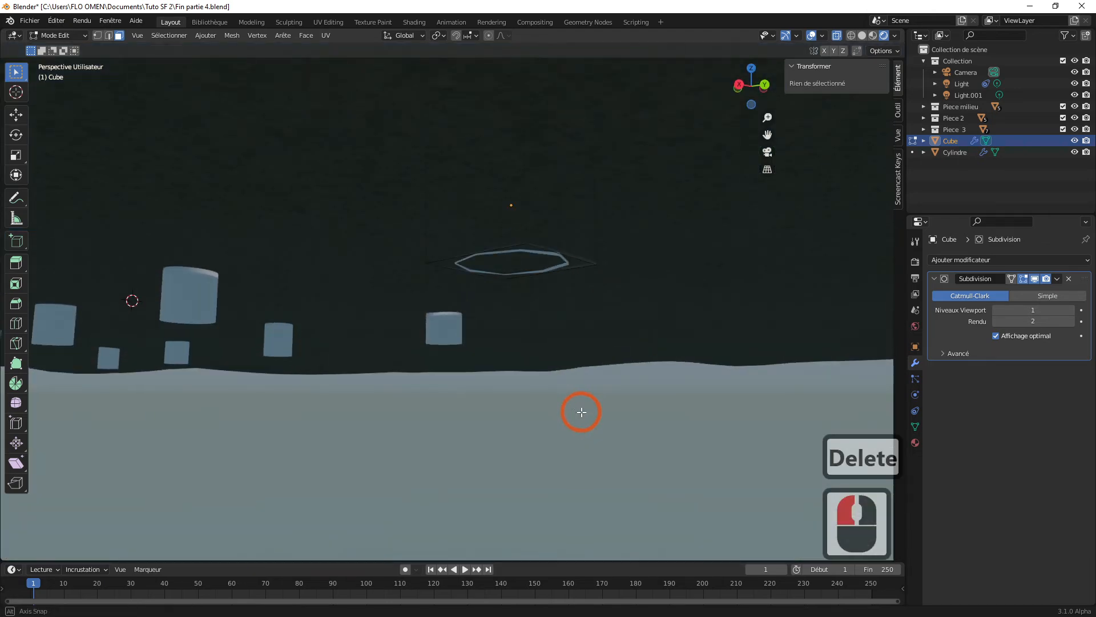
middle_drag(568, 274, 570, 306)
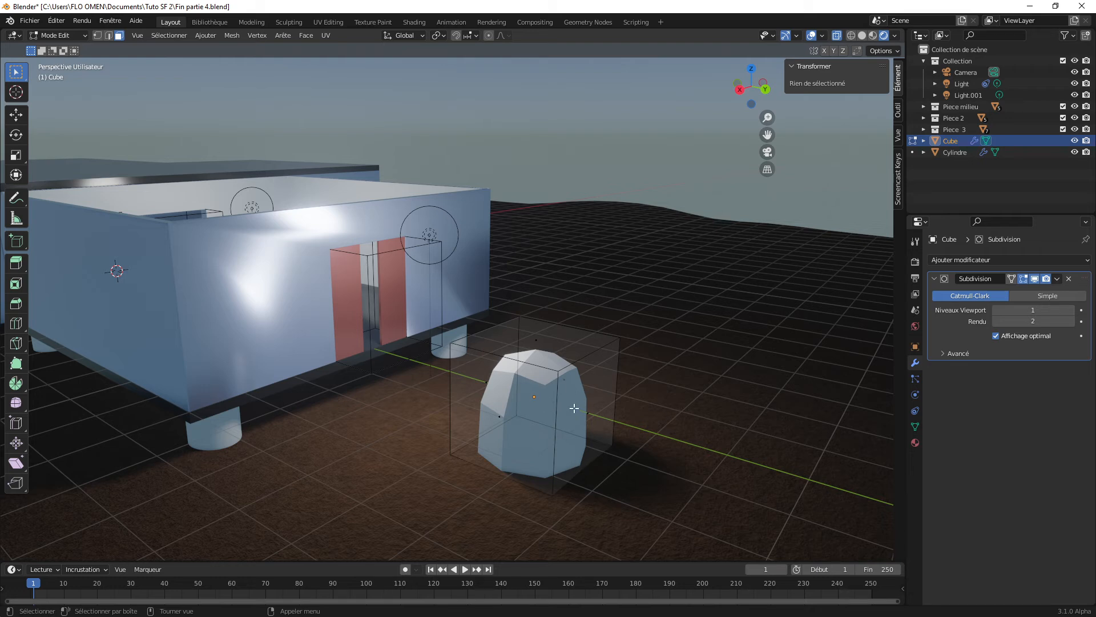
Step: Stretch the cube by moving its +Y face about 3.67 m along Y and its top face about 1.07 m up
click(996, 335)
click(592, 411)
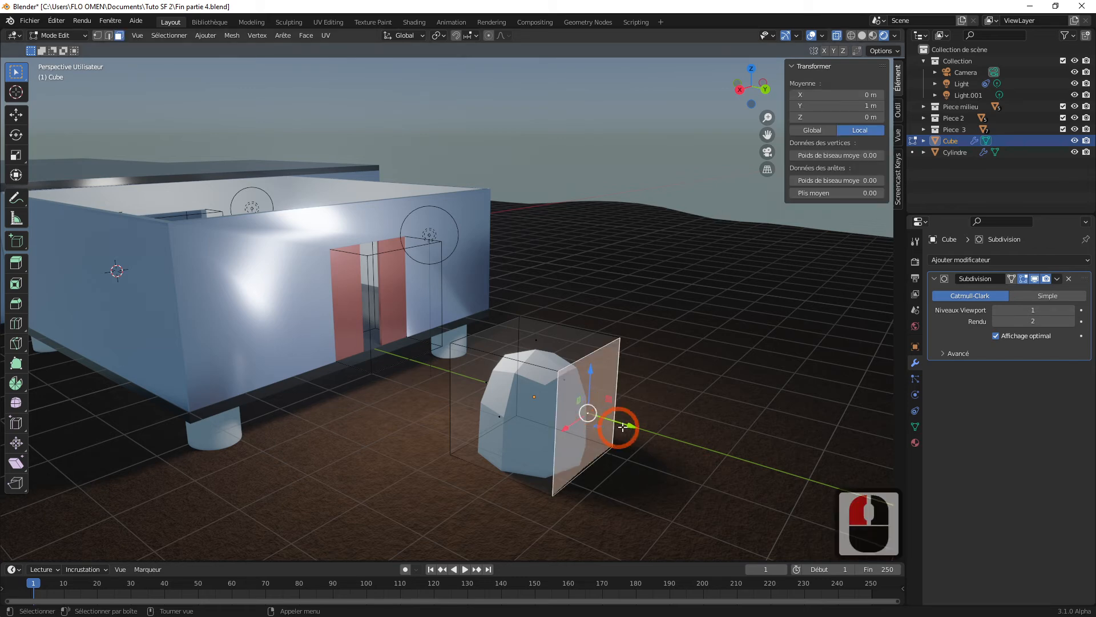
scroll(571, 394, down, 3)
scroll(561, 377, up, 2)
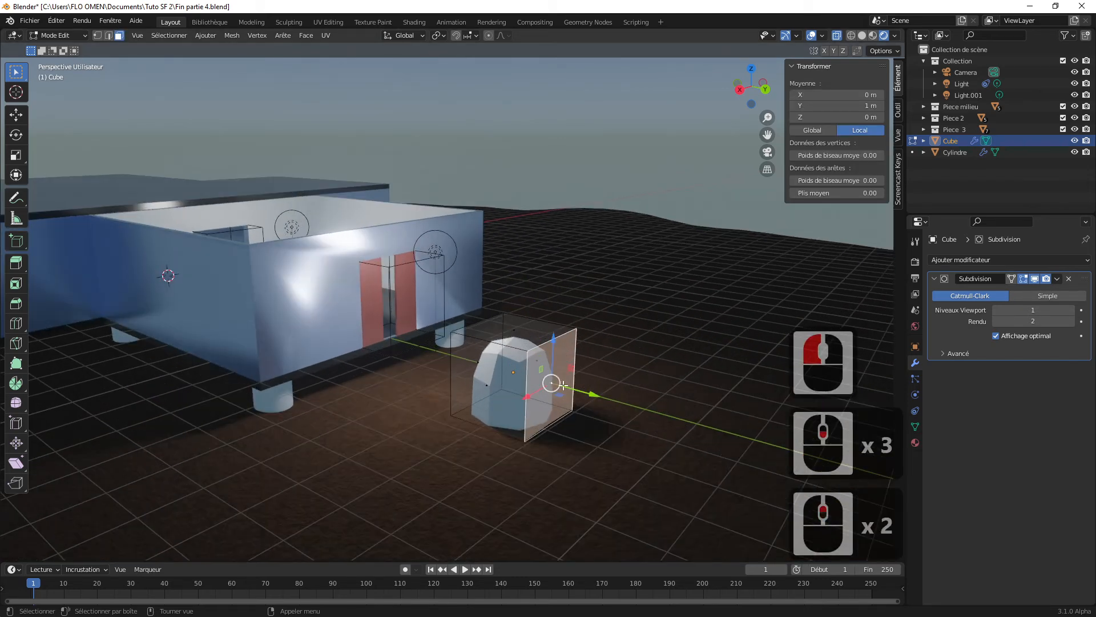
drag(590, 395, 769, 450)
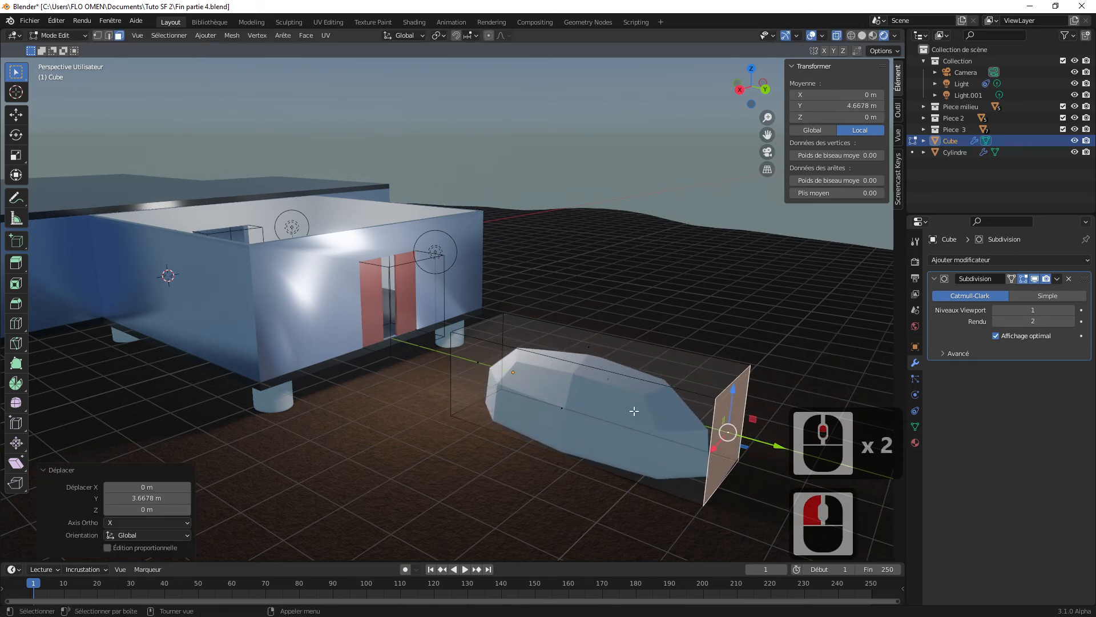
click(591, 351)
drag(588, 336, 600, 255)
scroll(595, 363, down, 2)
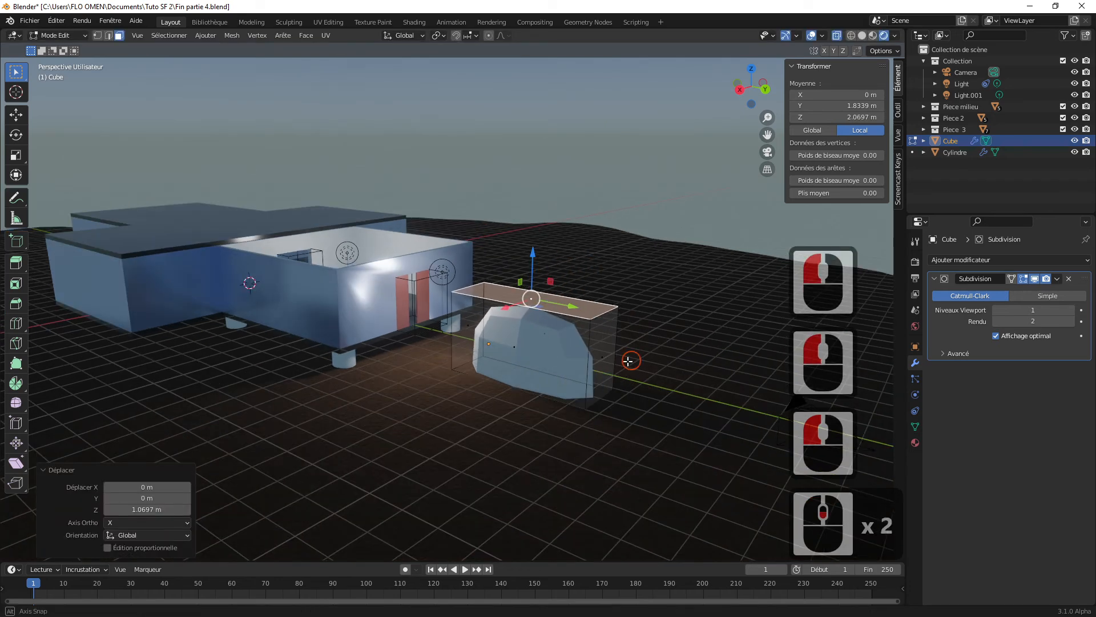
Step: Return to Object Mode and move the rock shape beside the building, to about X -10.2 m and Y 12.2 m
middle_click(595, 363)
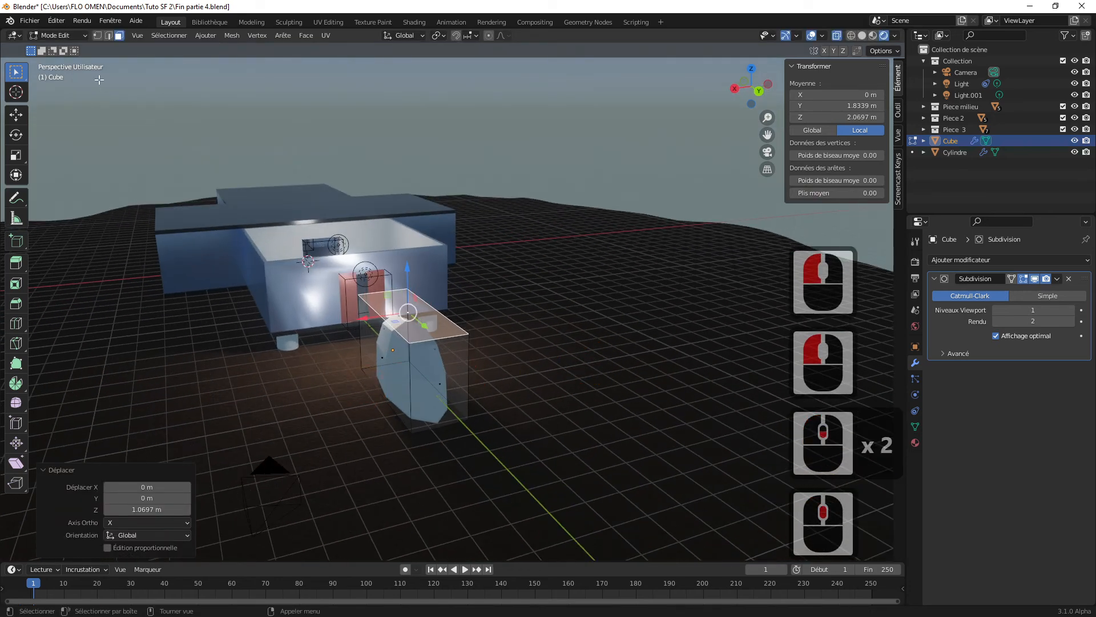
click(57, 35)
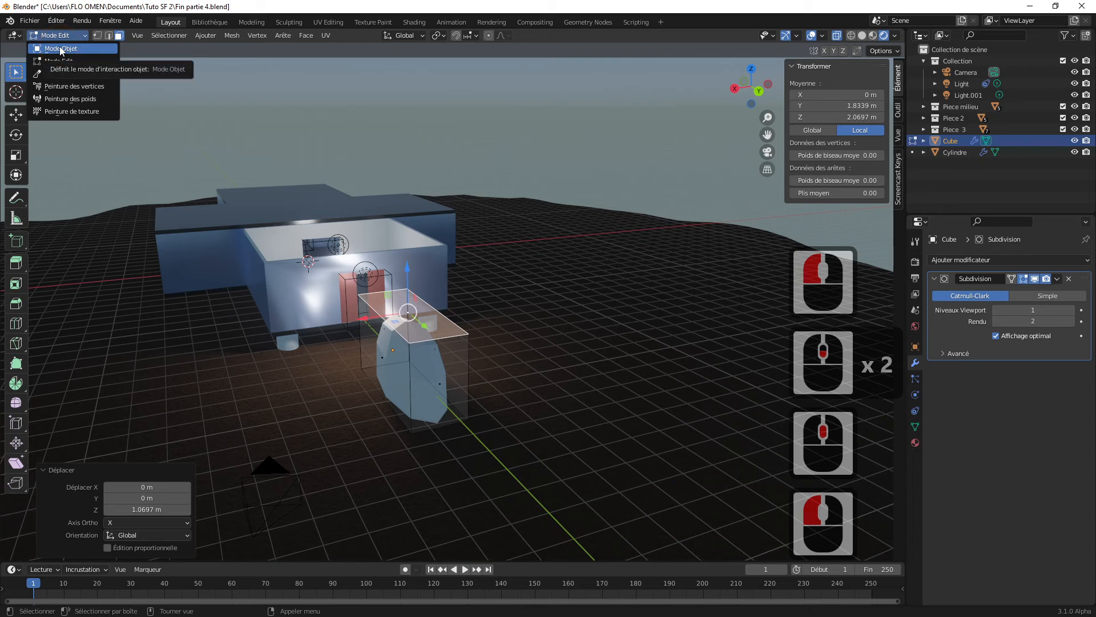
click(60, 49)
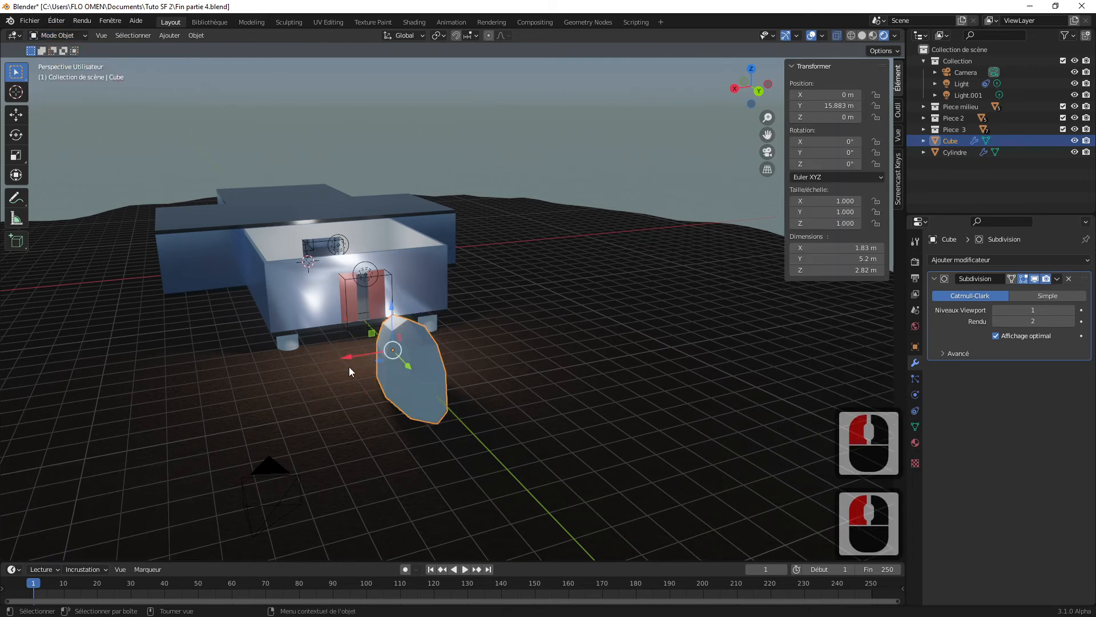
drag(347, 356, 571, 321)
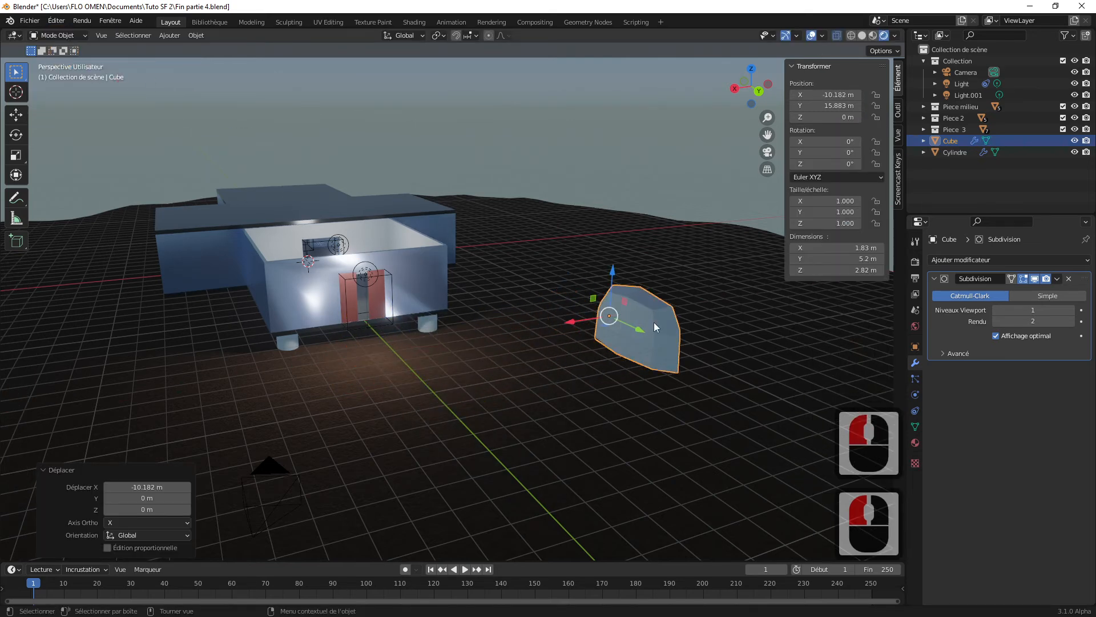
drag(644, 336, 592, 312)
middle_drag(591, 312, 646, 316)
scroll(674, 309, up, 2)
shift+middle_drag(705, 300, 481, 386)
scroll(567, 374, up, 2)
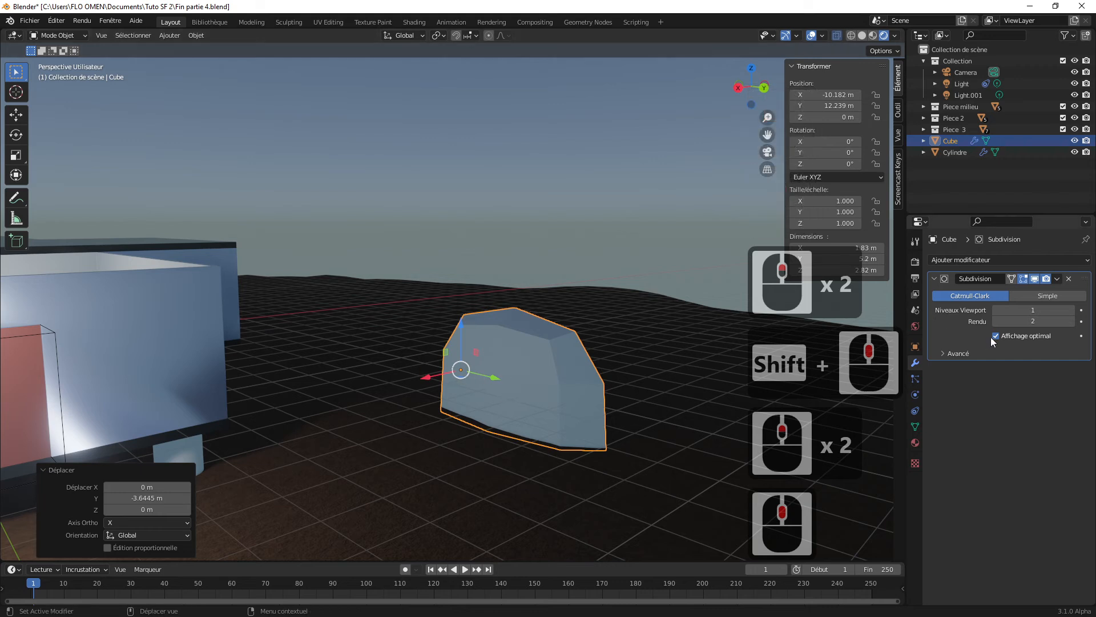
Step: Apply the rock's Subdivision modifier
click(1058, 278)
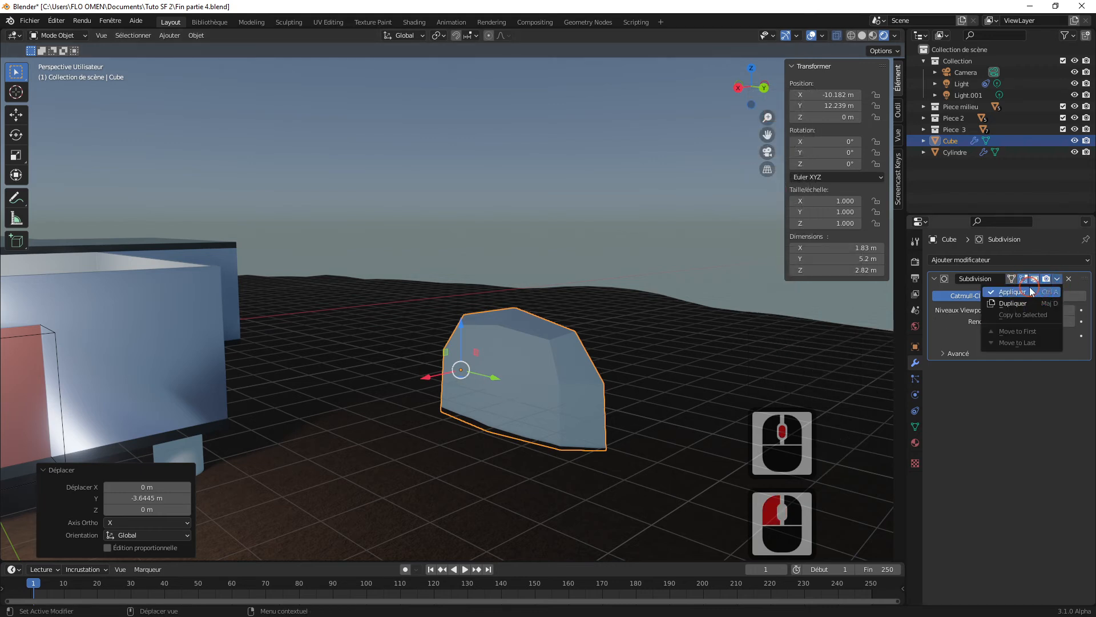
click(1030, 289)
click(672, 285)
click(595, 388)
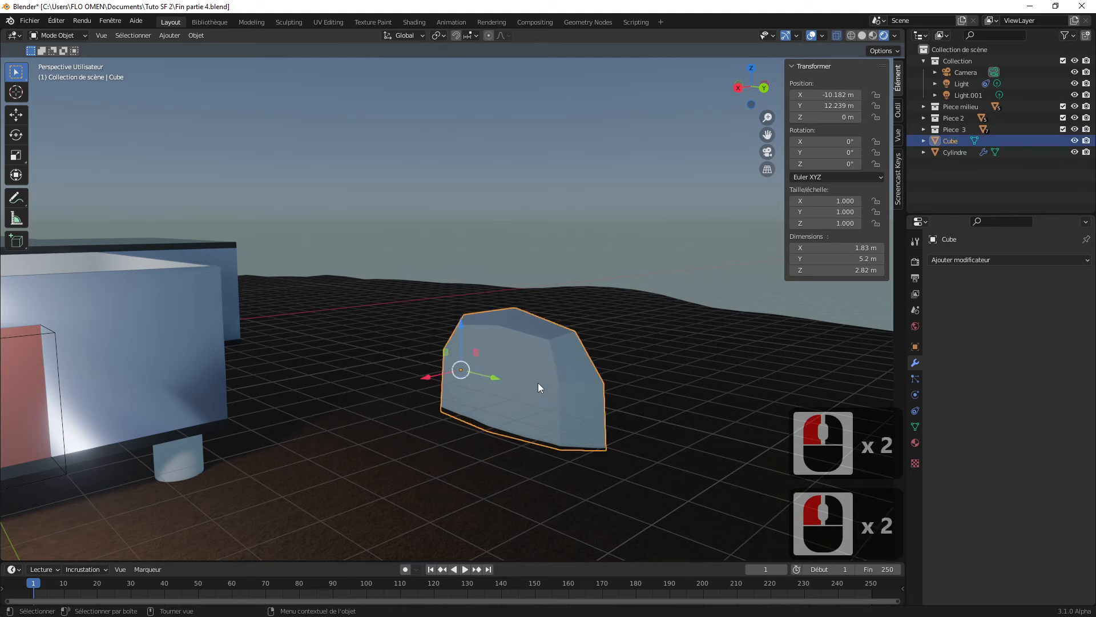
Step: In Edit Mode with X-ray off, raise one upper corner face at each end of the rock along Z
key(Tab)
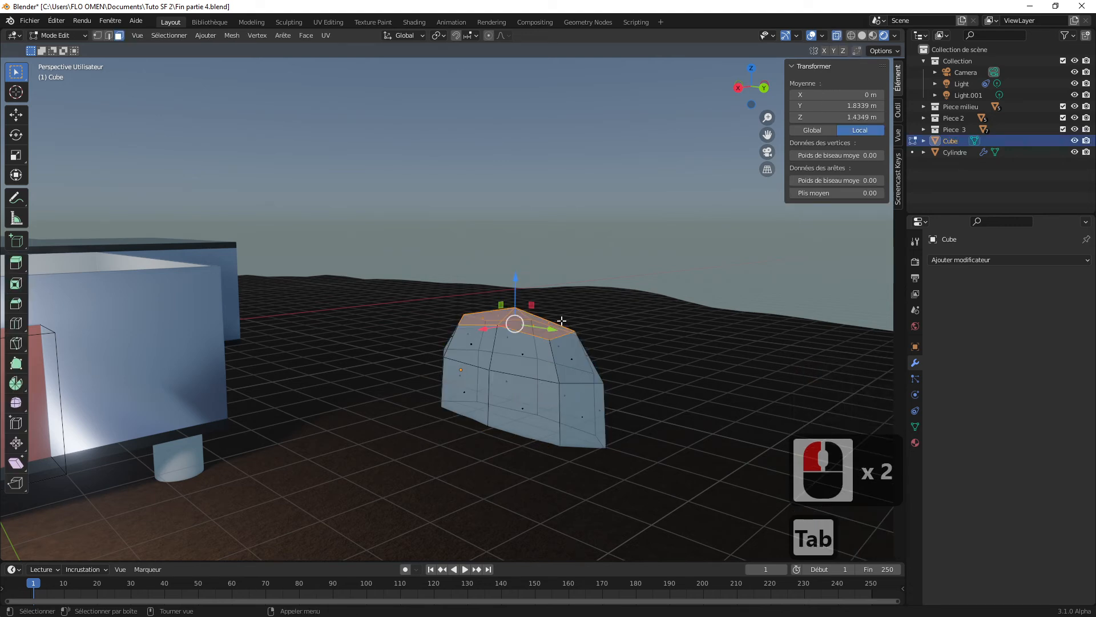
click(837, 36)
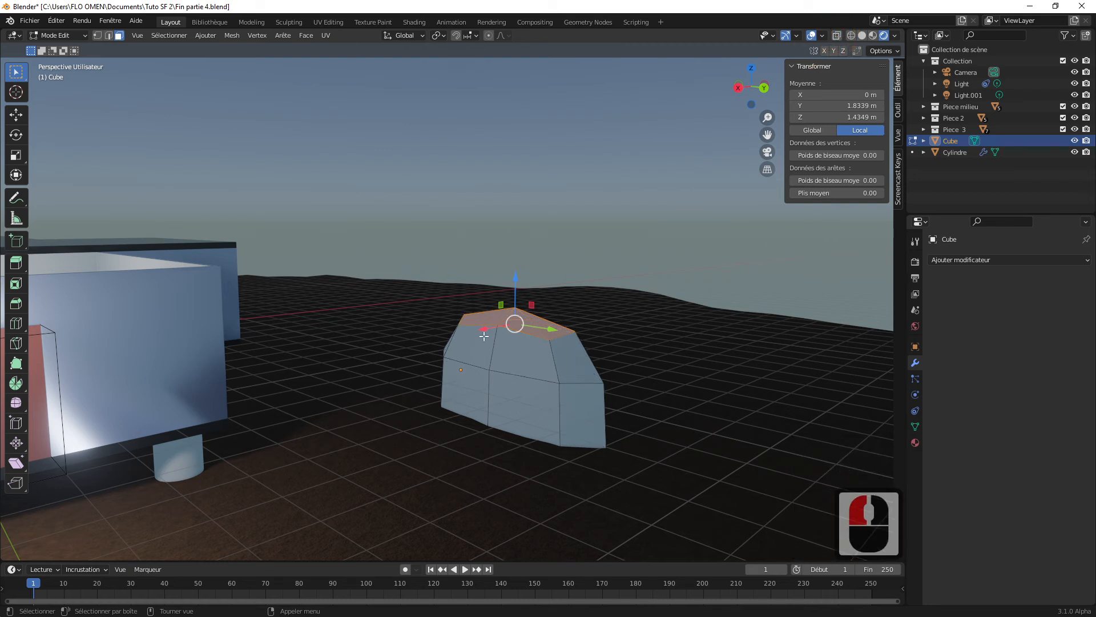
click(573, 361)
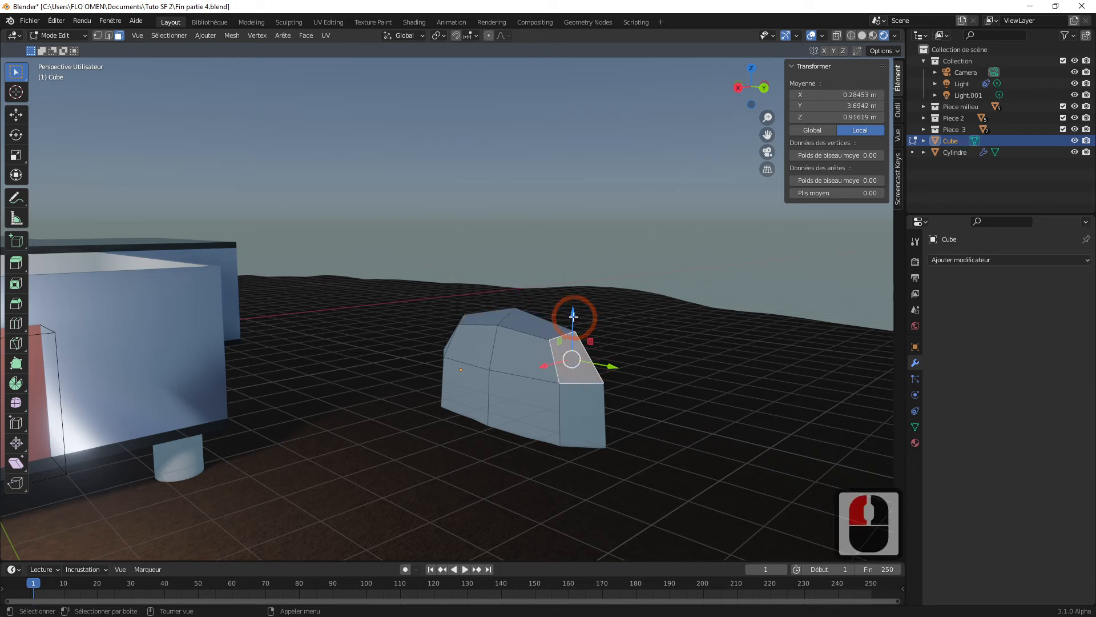
drag(573, 318, 576, 255)
middle_drag(576, 256, 487, 343)
click(420, 330)
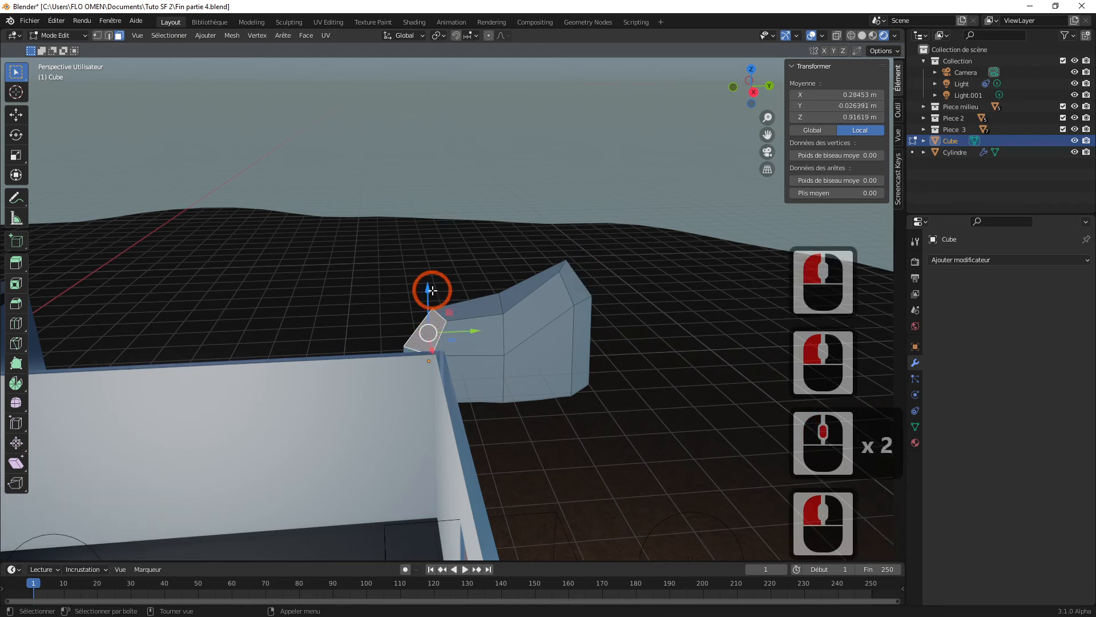
drag(430, 289, 431, 249)
Step: Move the vertical face at the rock's +Y end outward about 0.78 m along Y
middle_drag(685, 341, 640, 381)
click(611, 374)
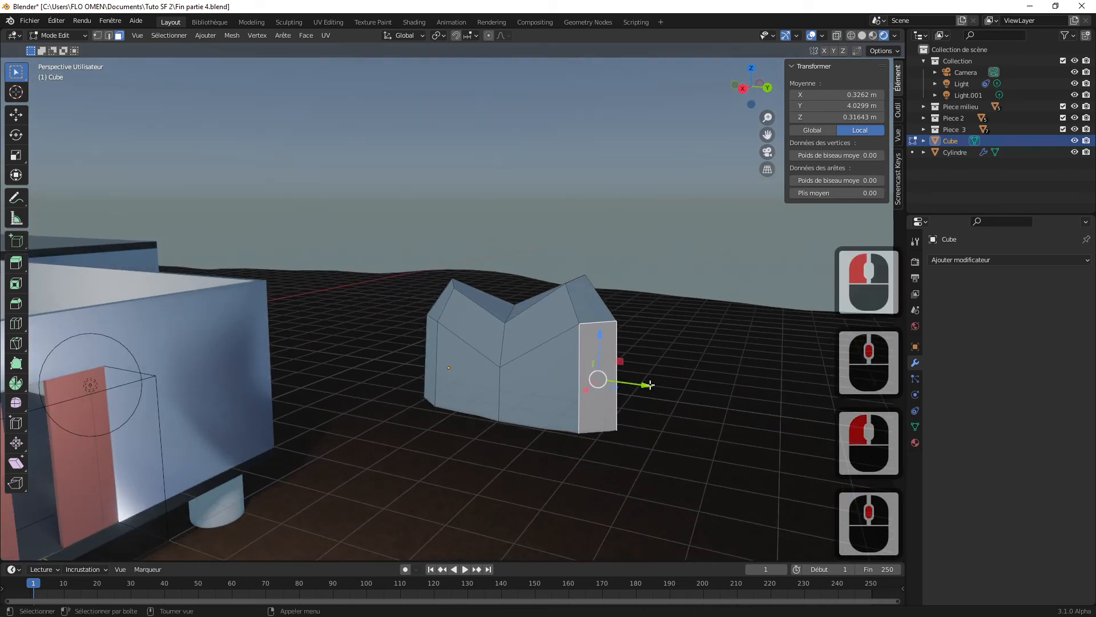
drag(641, 383, 682, 388)
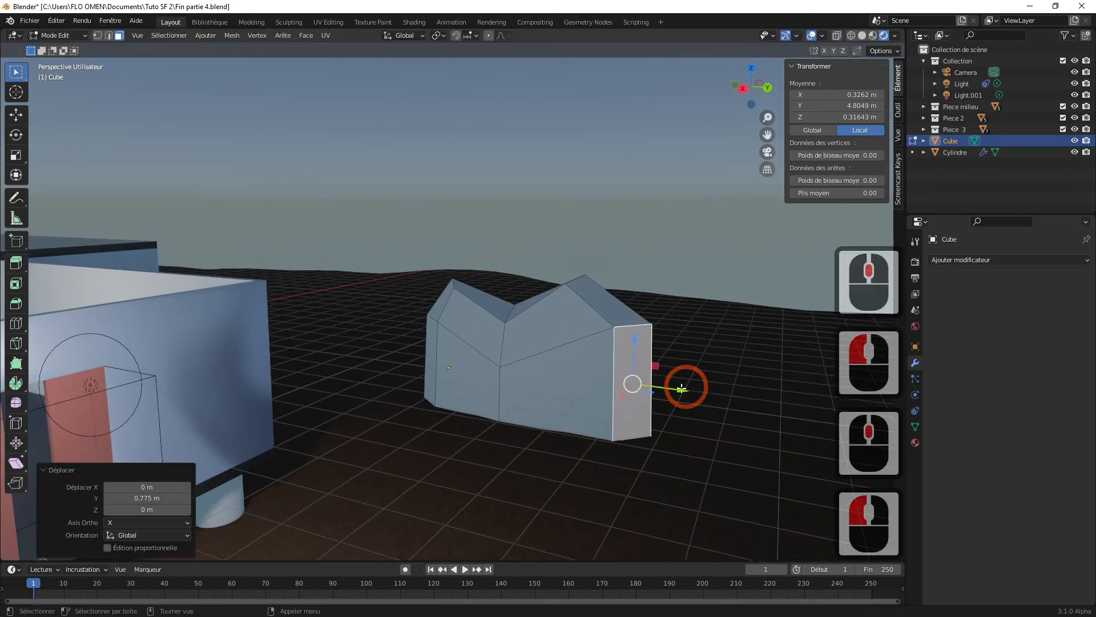
Step: Move the vertical face at the rock's -Y end outward about 1.39 m along Y and return to Object Mode
click(429, 363)
drag(468, 365, 422, 362)
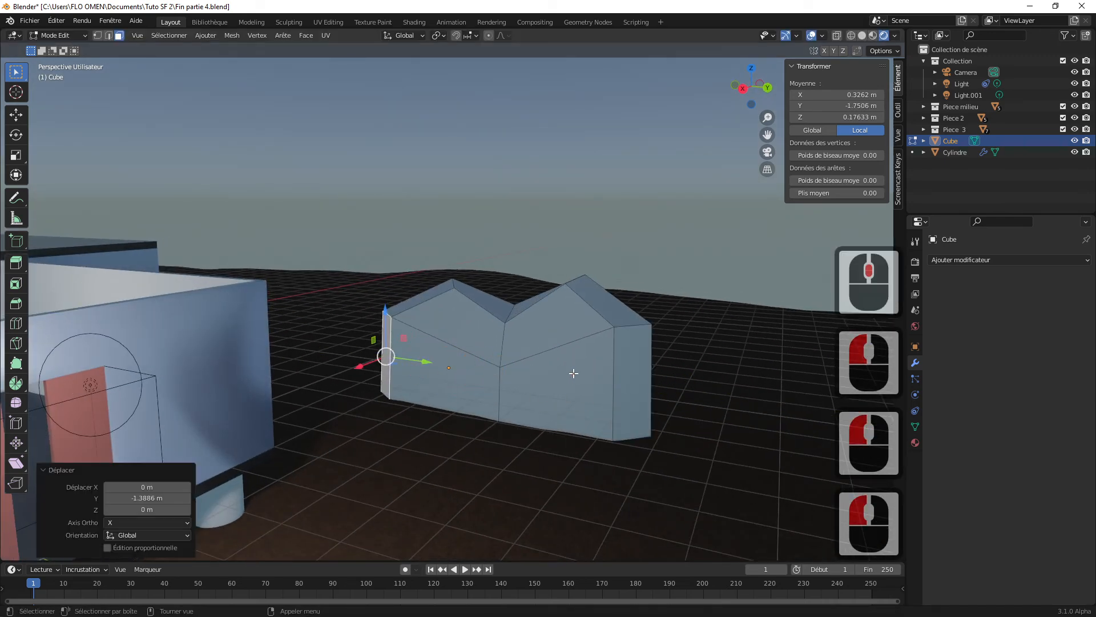
mouse_move(571, 371)
middle_down()
mouse_move(549, 371)
mouse_move(558, 374)
middle_up()
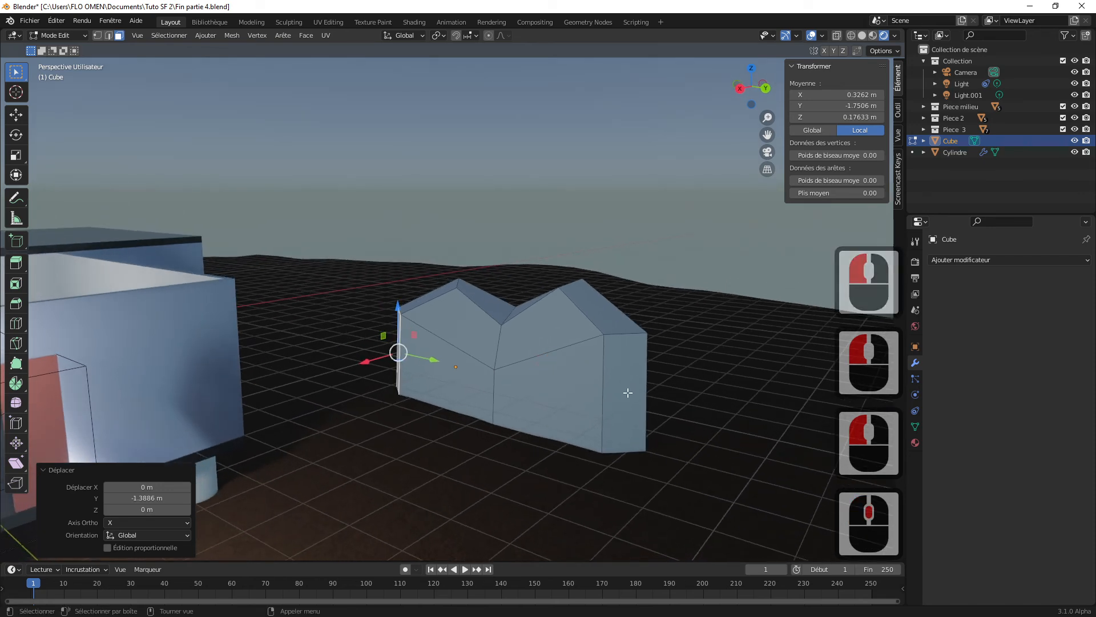
click(57, 35)
click(66, 46)
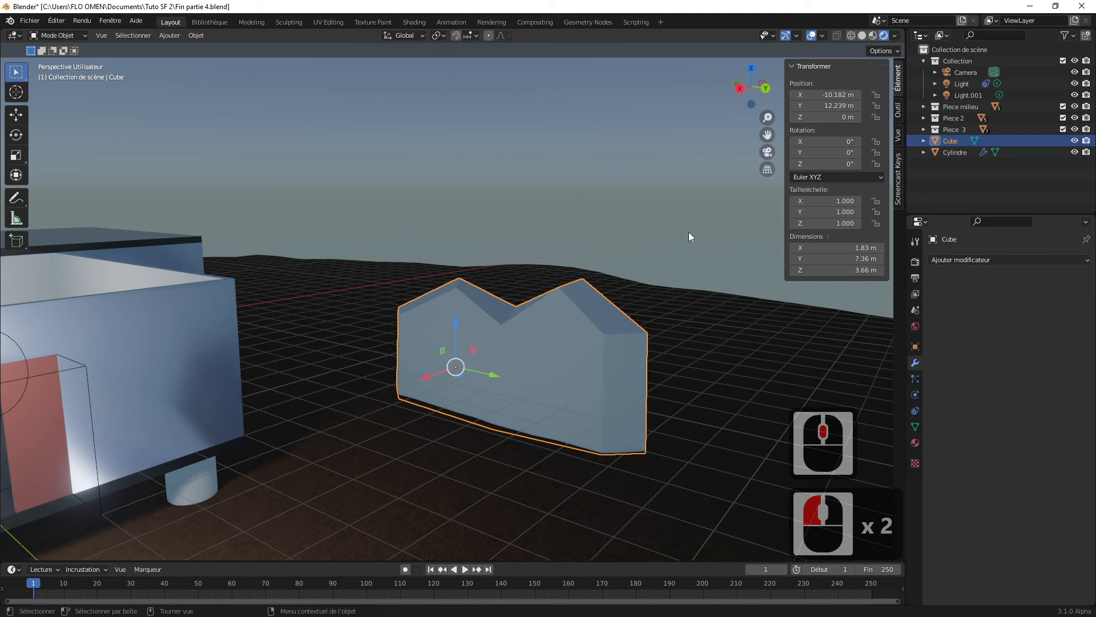
Step: Add a Subdivision Surface modifier to the rock and apply the object's scale
middle_drag(581, 340, 573, 330)
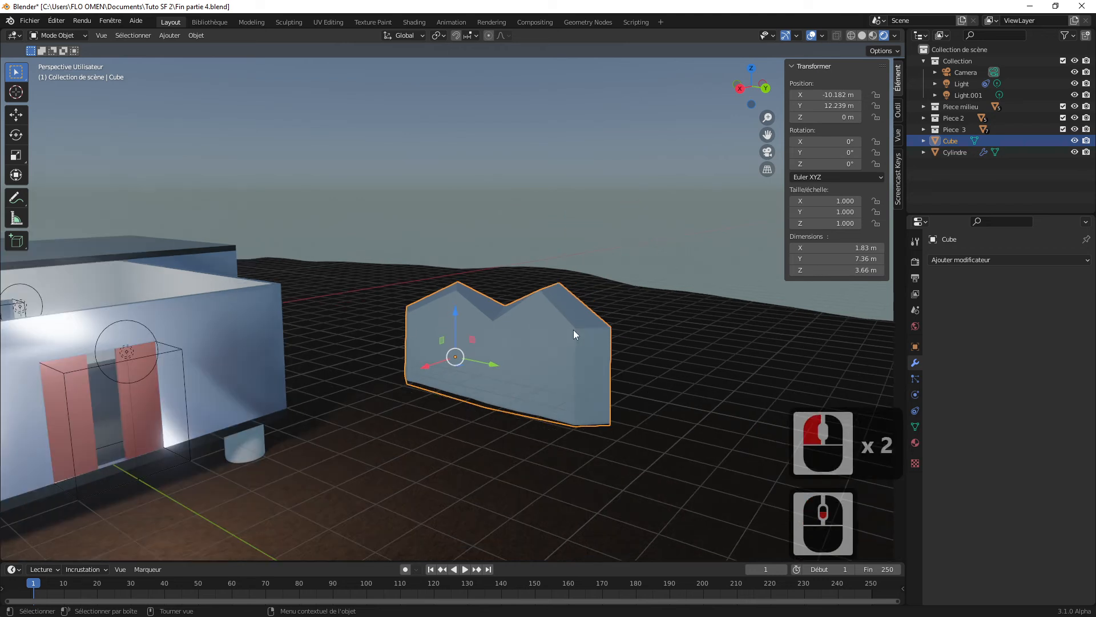
click(988, 260)
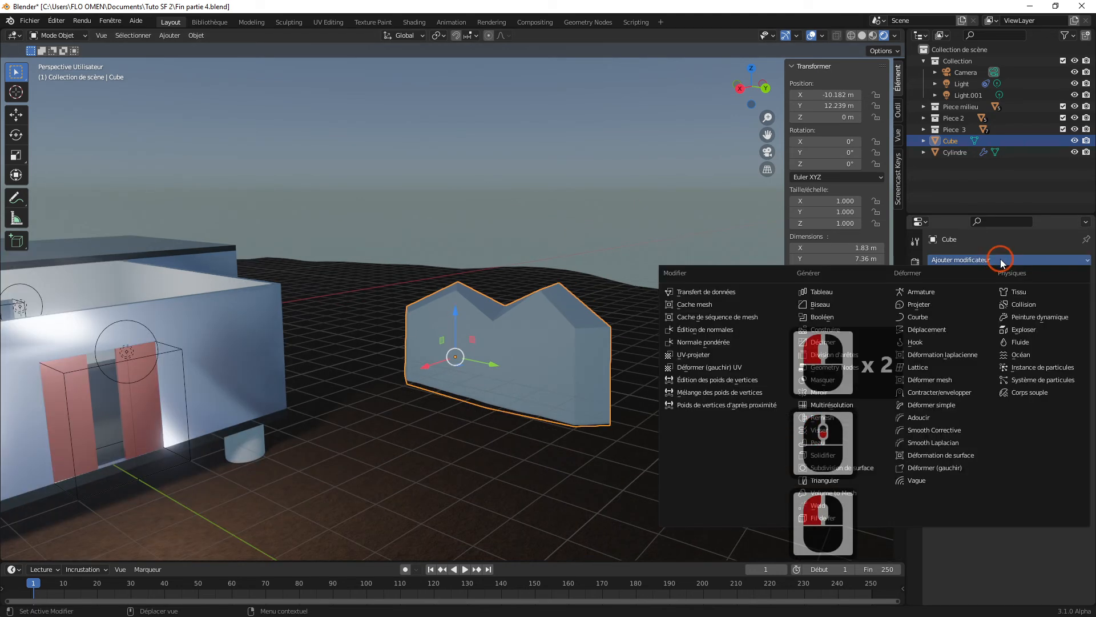
click(826, 467)
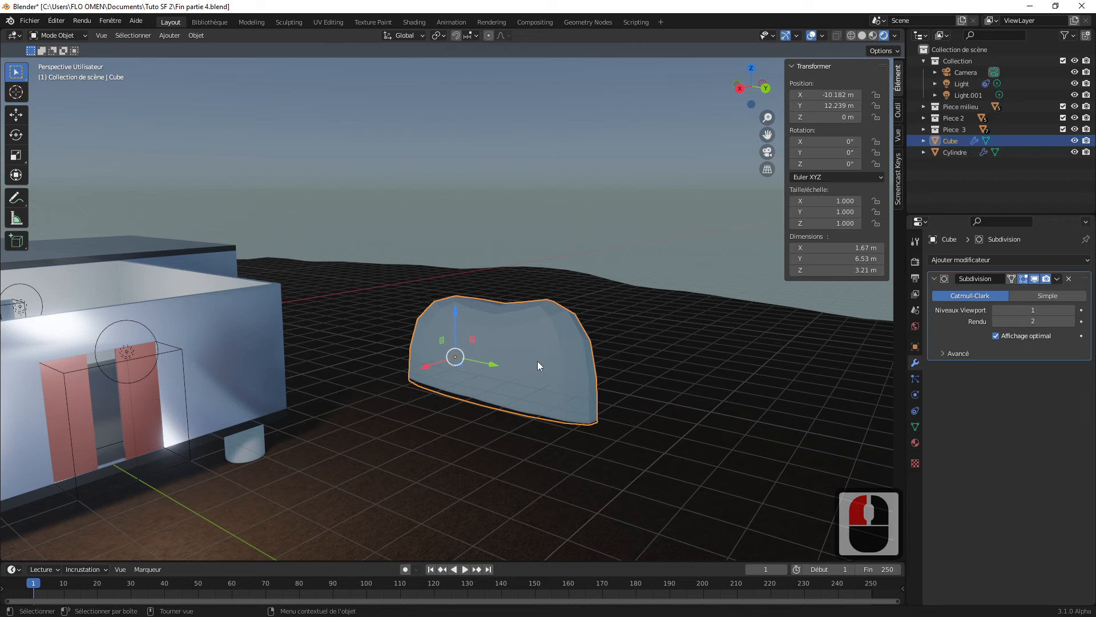
key(ctrl+a)
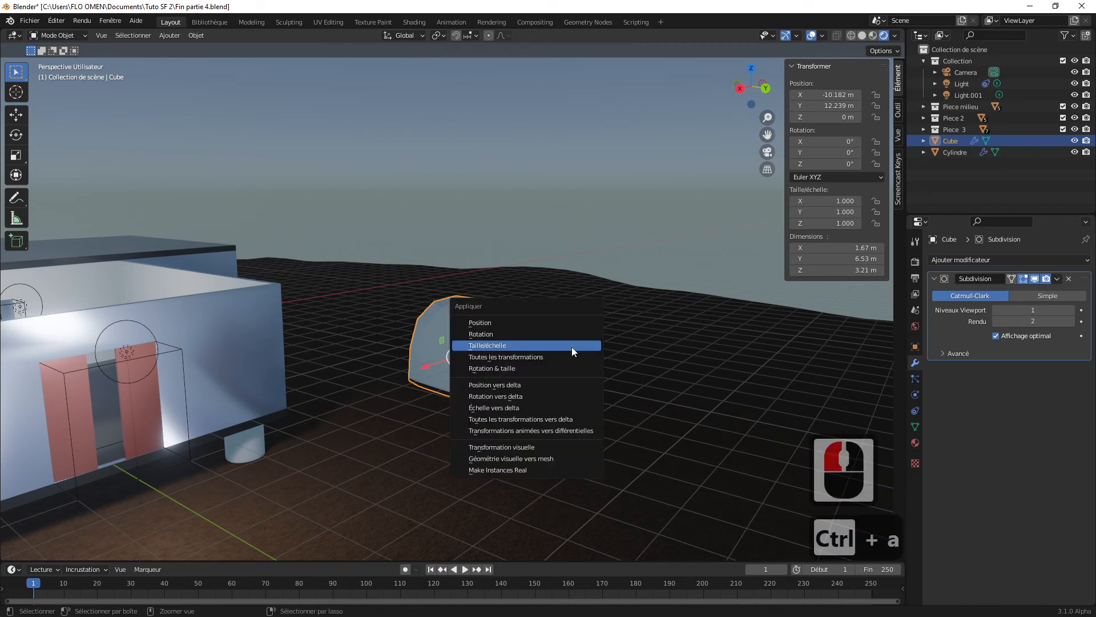
click(521, 345)
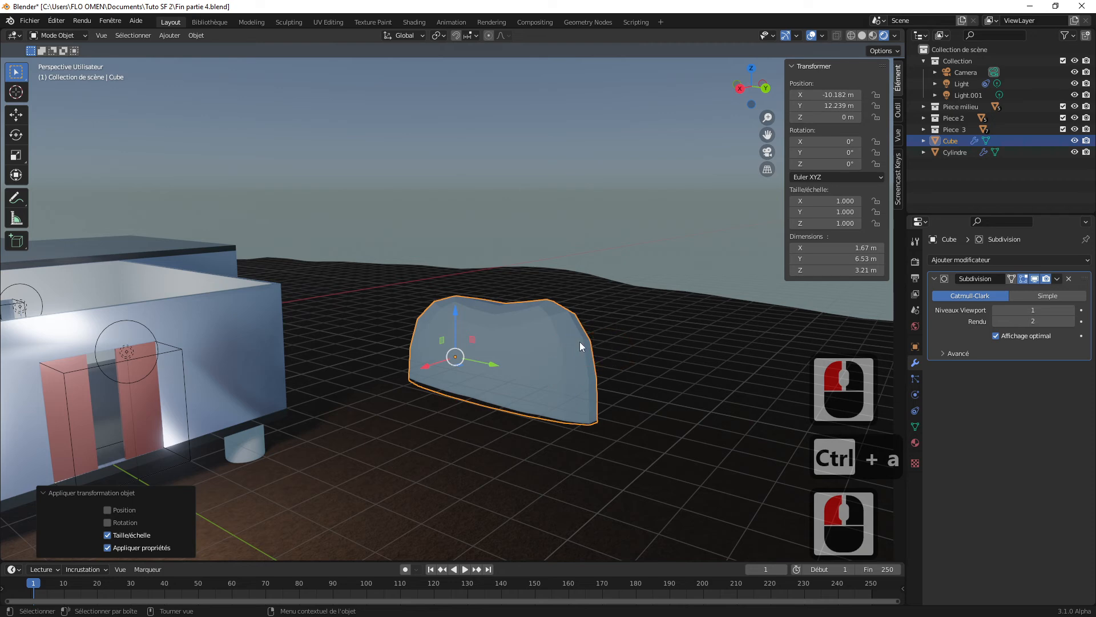
Step: Set the rock's Subdivision modifier to viewport level 2
scroll(550, 340, up, 3)
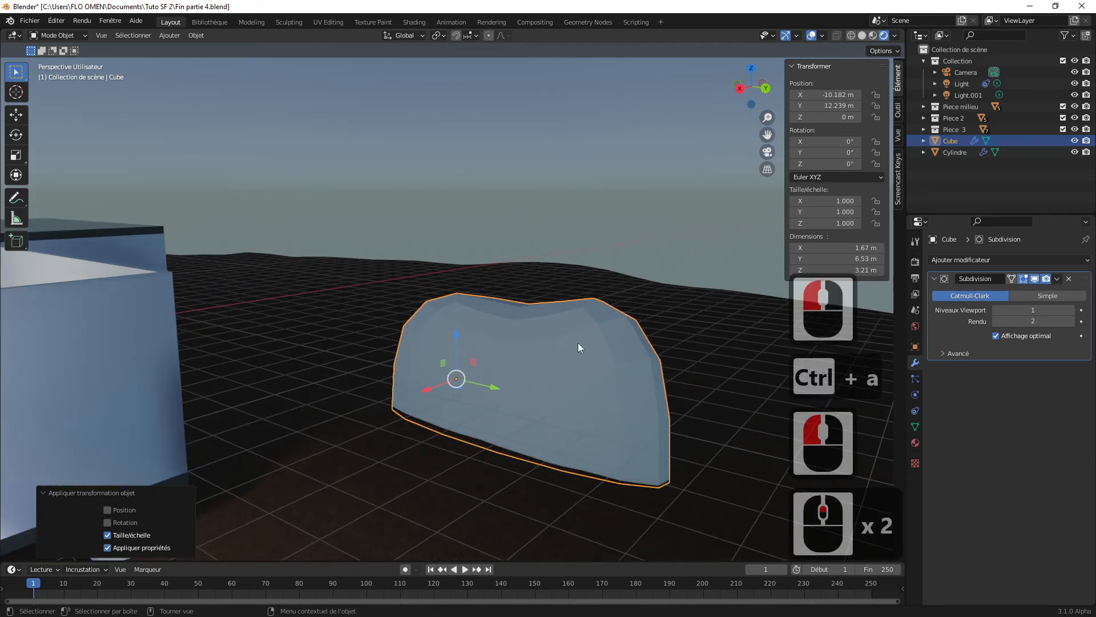
click(1071, 310)
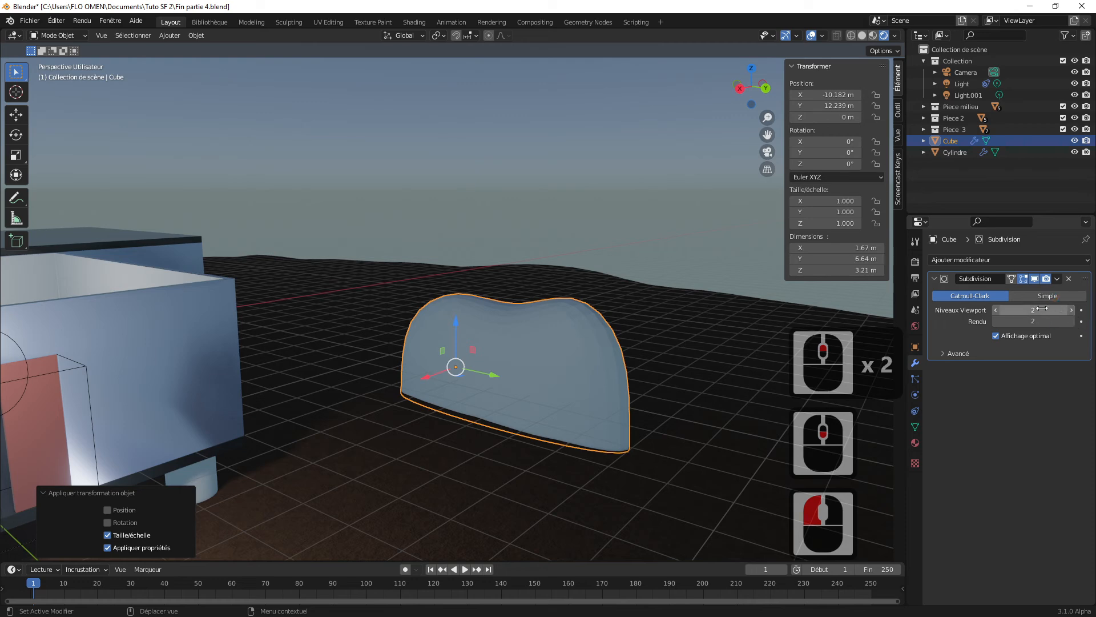
middle_drag(566, 371, 534, 342)
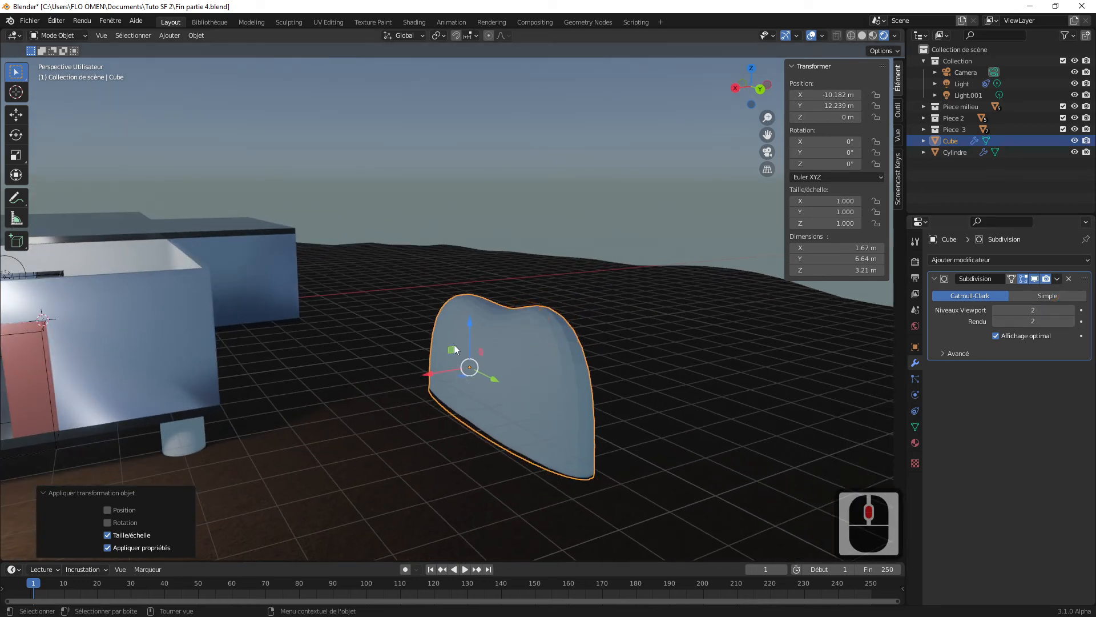
middle_drag(539, 370, 666, 374)
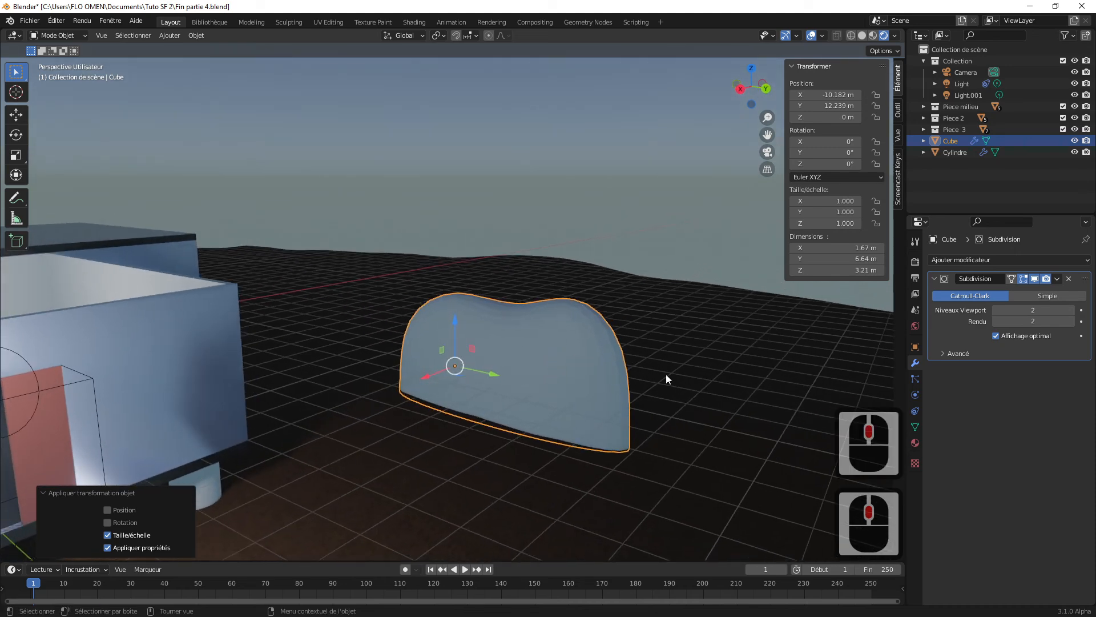
Step: Add a Displace (Déplacement) modifier to the rock and create a new texture for it
click(977, 259)
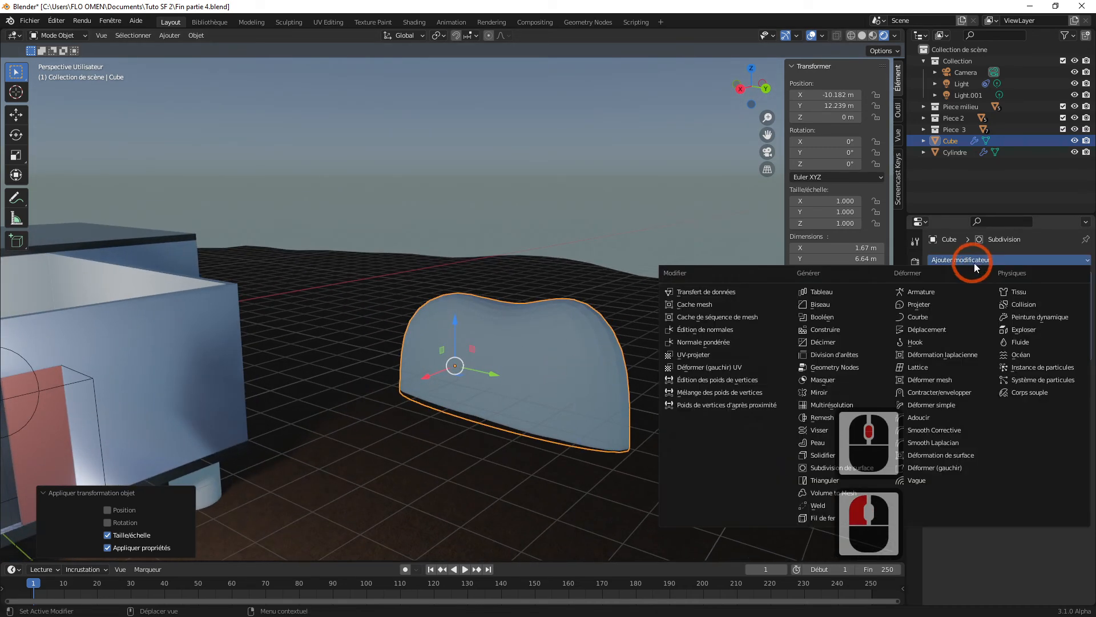
click(926, 329)
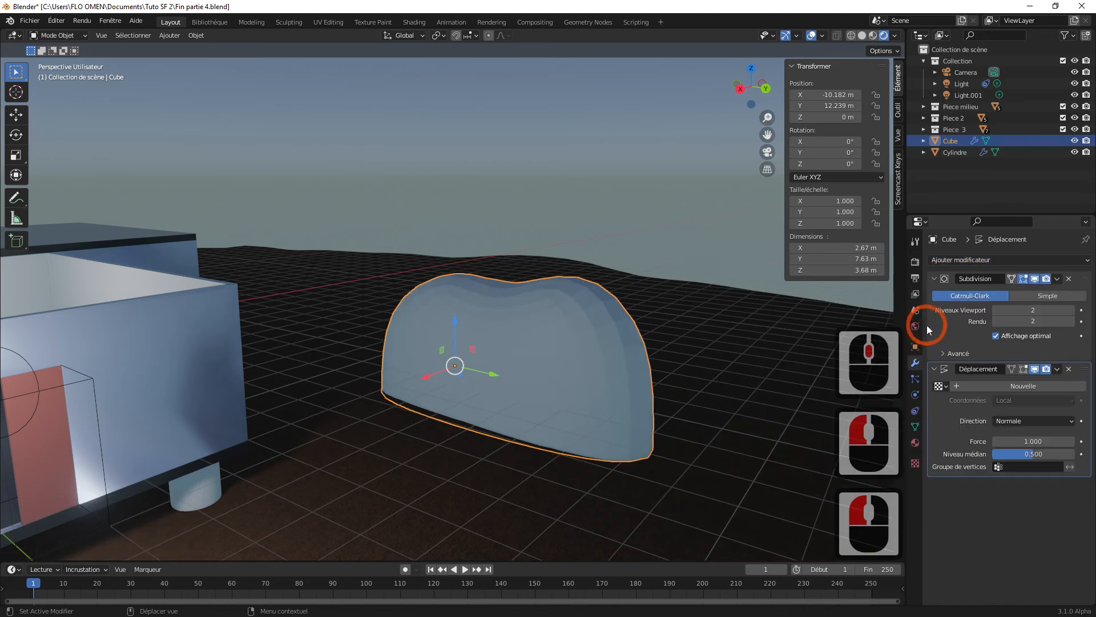
click(915, 464)
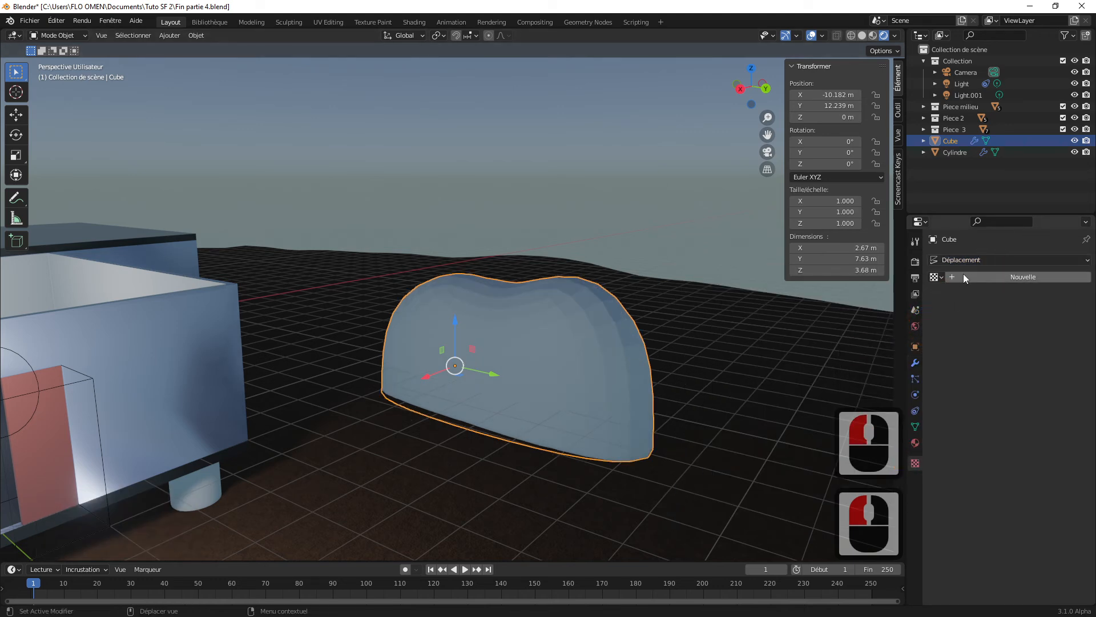
click(948, 278)
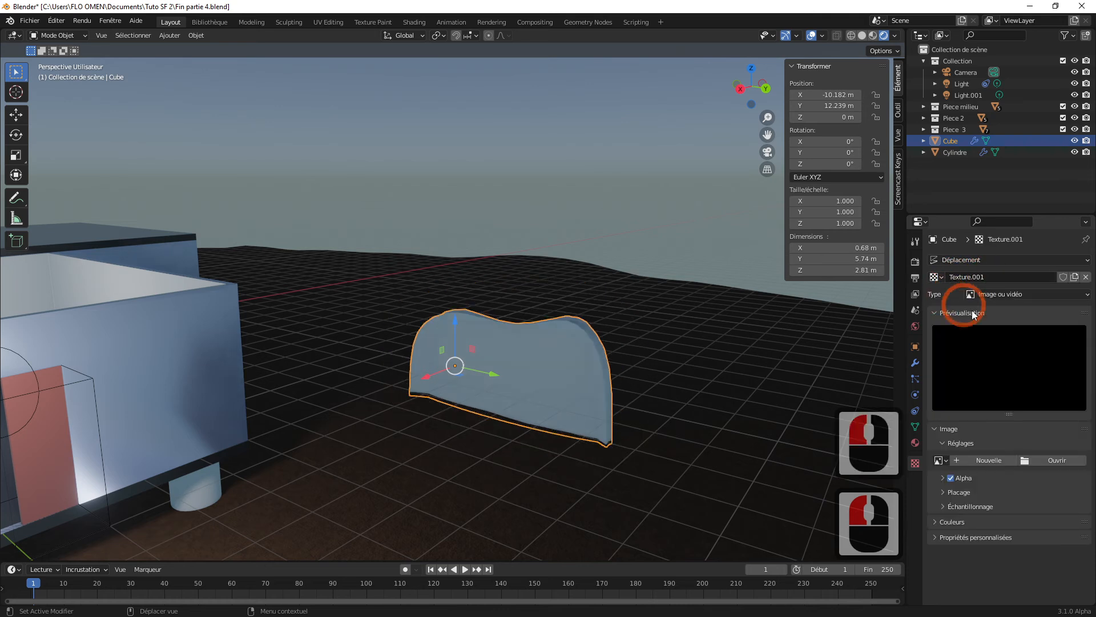
Step: Try Bruit as the displacement texture's type and switch it to Marbre
click(986, 295)
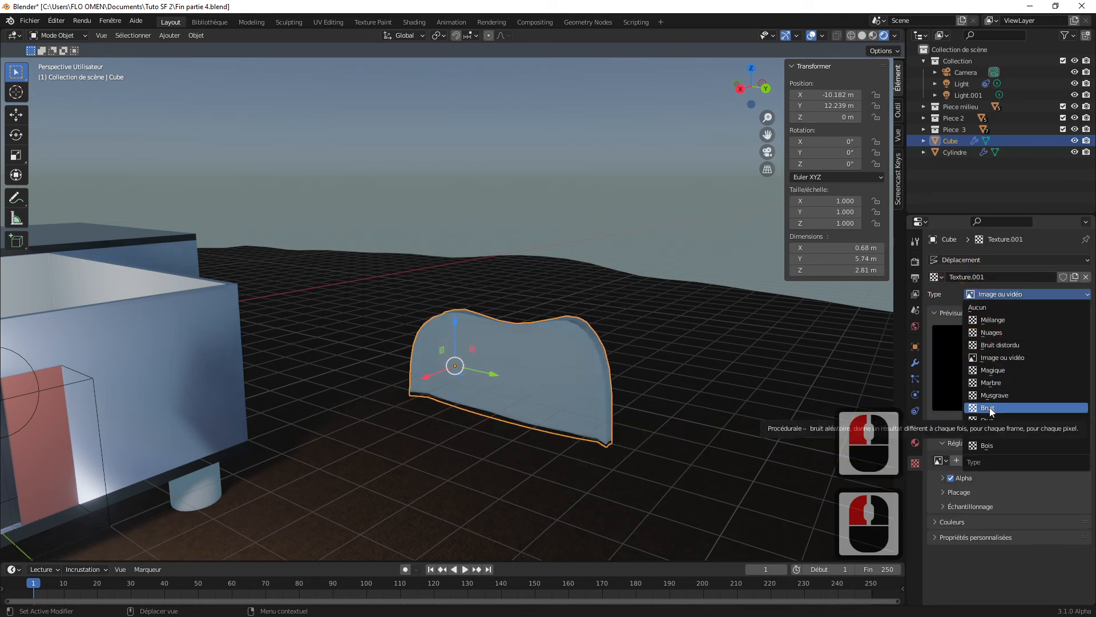
click(988, 407)
click(1004, 292)
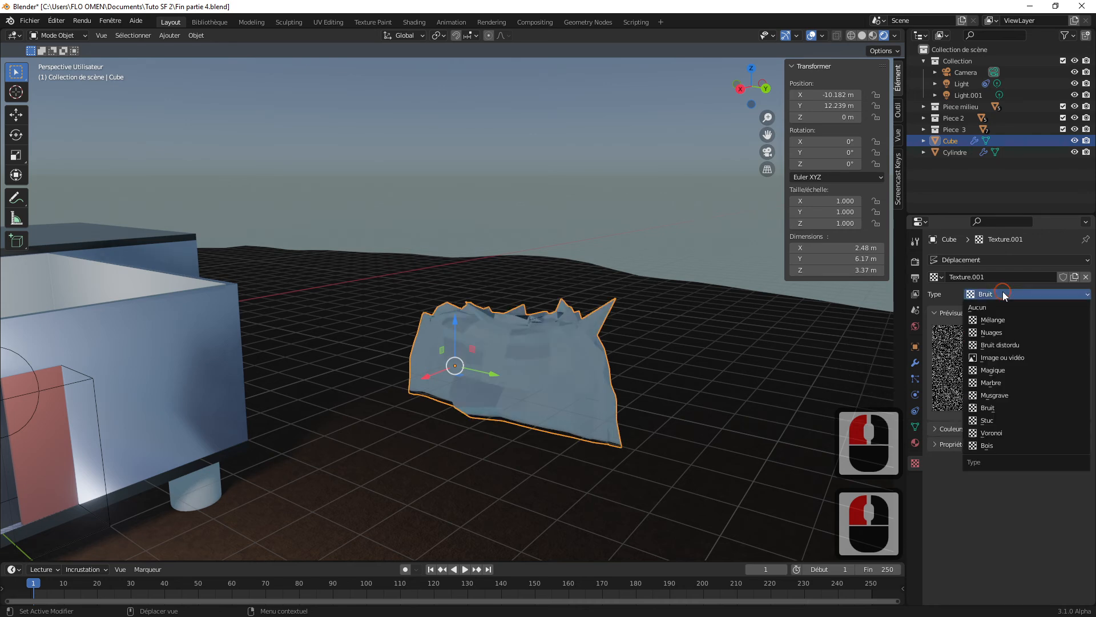
click(995, 381)
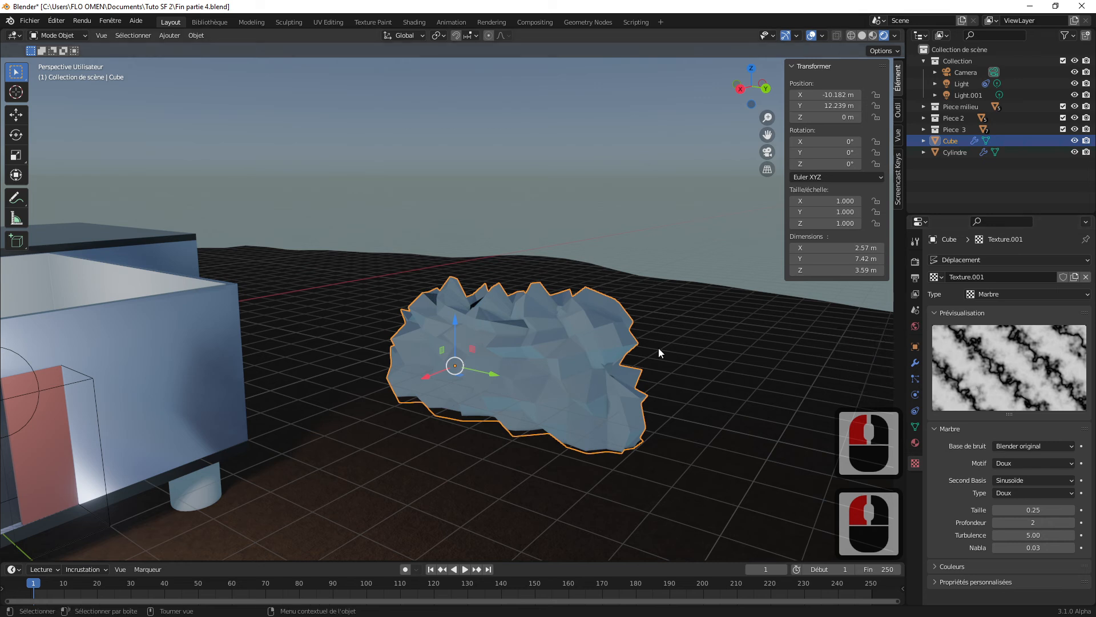
Step: Set the rock's Displace modifier strength (Force) to 0.200
click(915, 362)
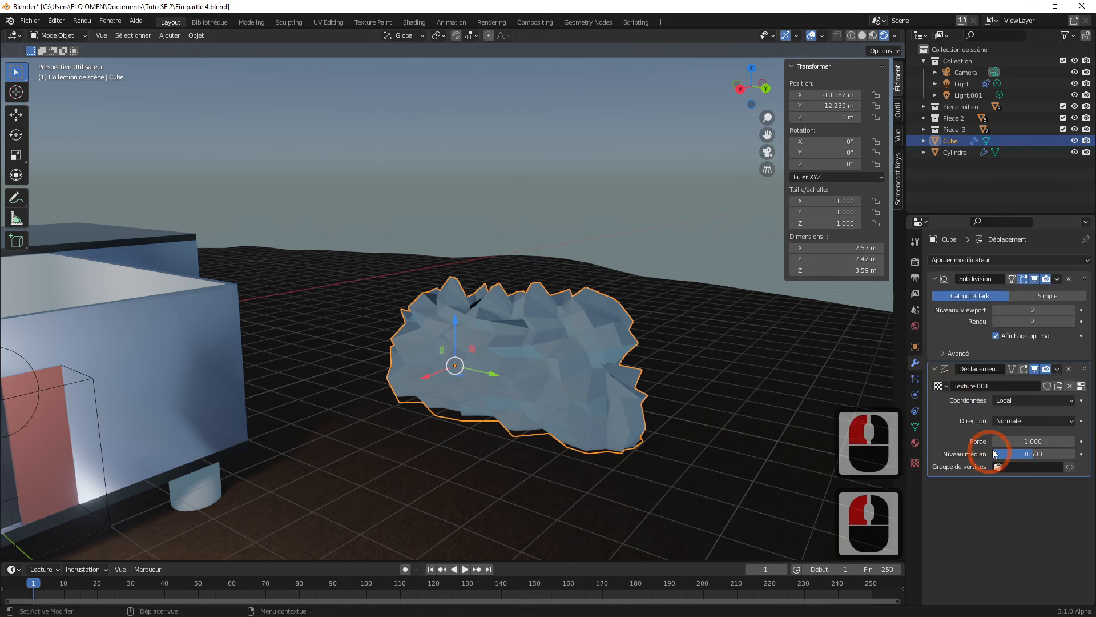
drag(1035, 441, 996, 441)
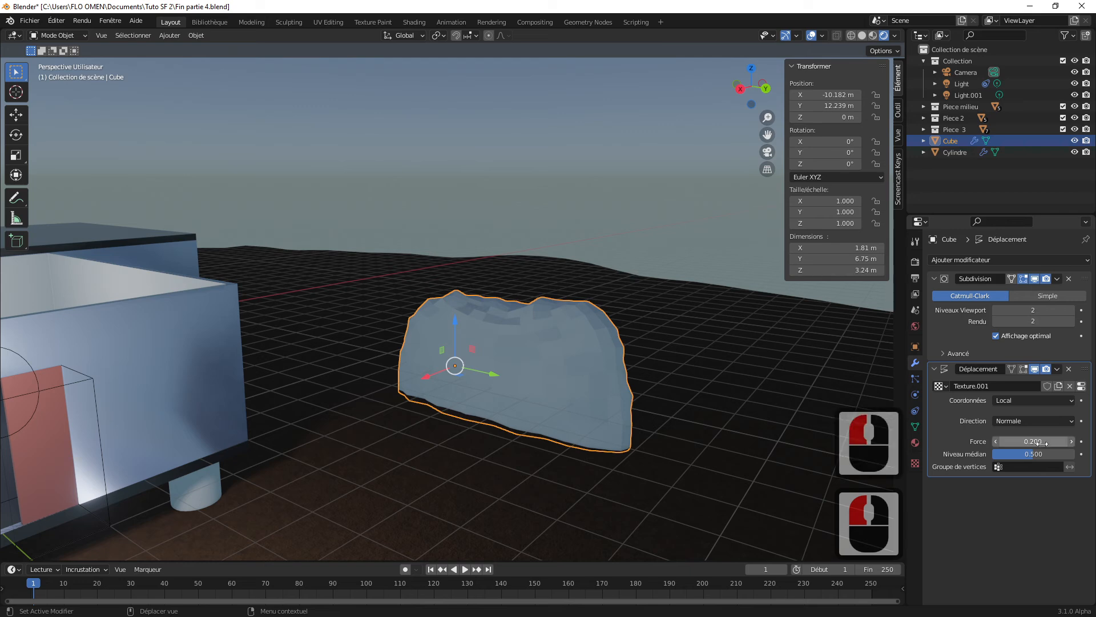
scroll(686, 386, up, 3)
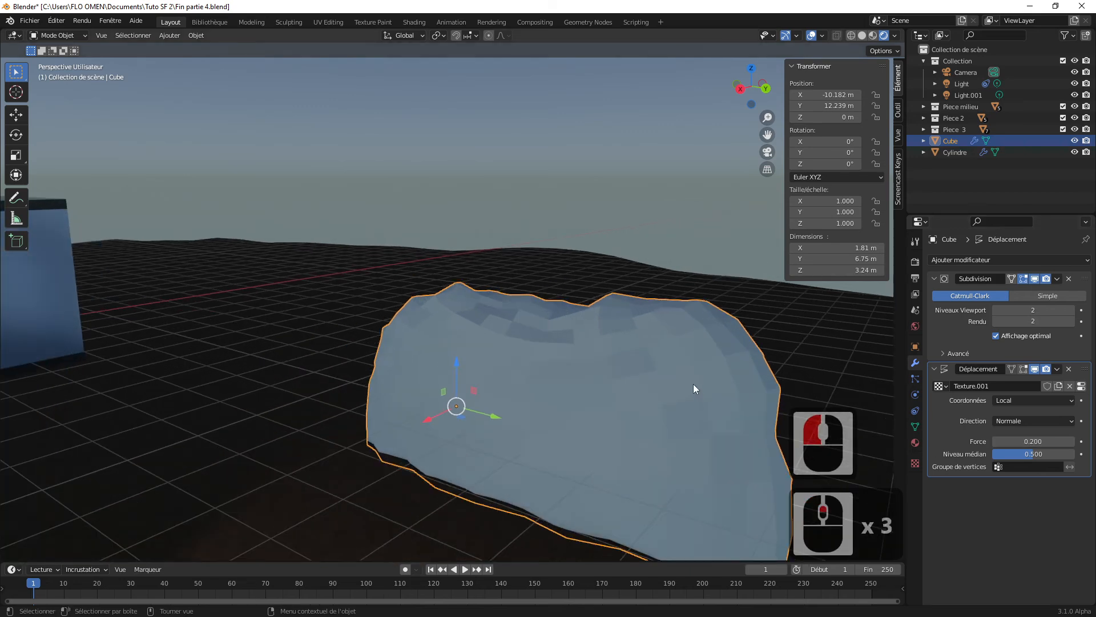
middle_drag(694, 389, 664, 272)
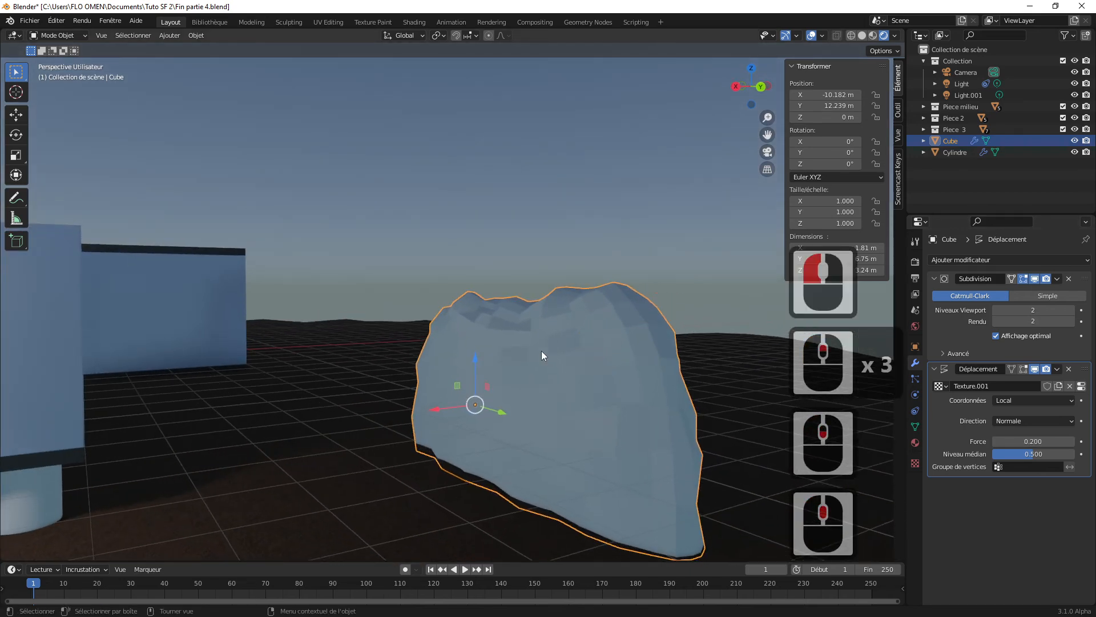
middle_drag(674, 352, 694, 359)
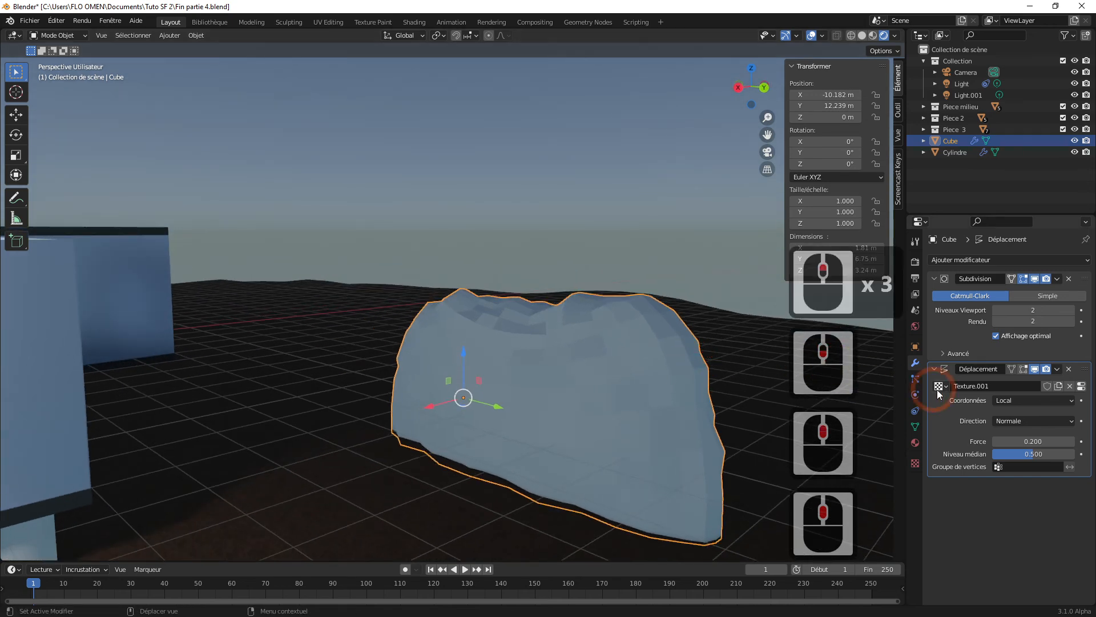
click(934, 369)
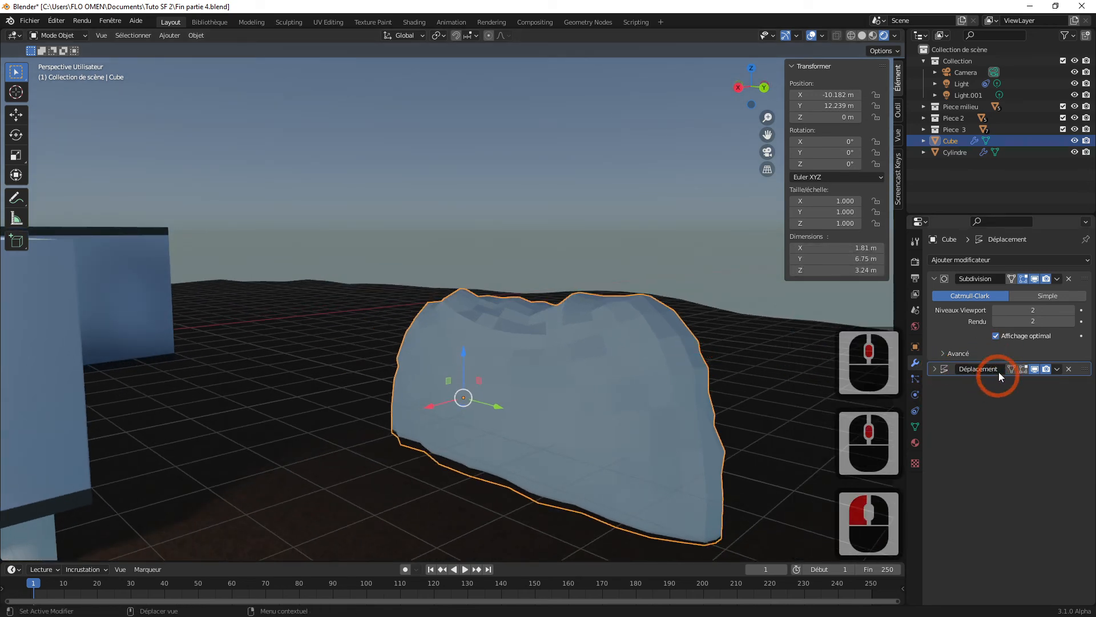
click(934, 369)
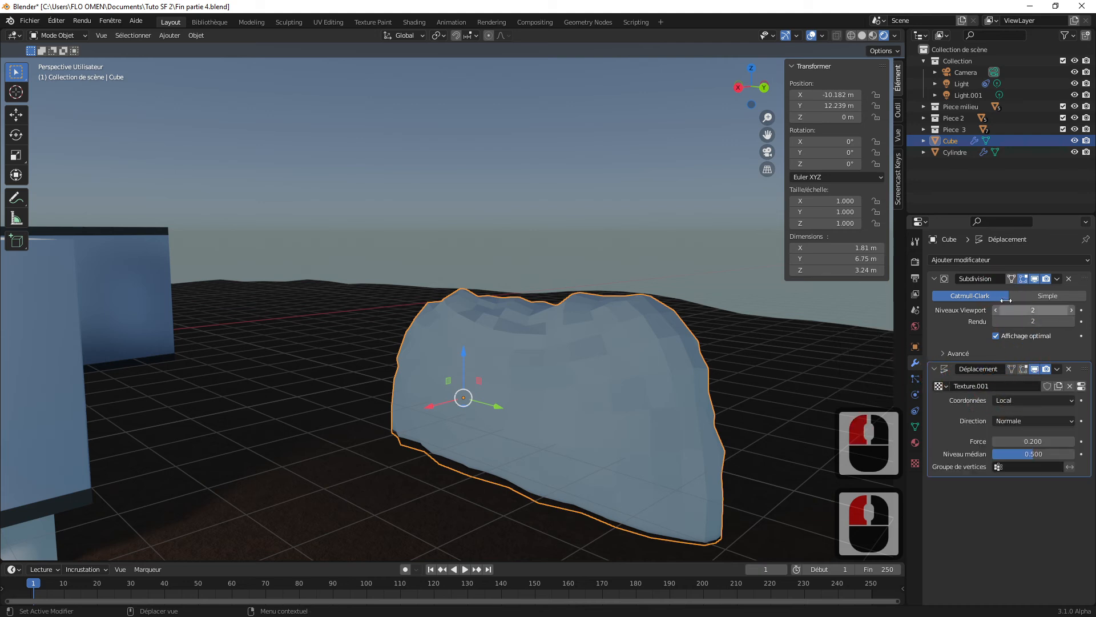
click(1071, 310)
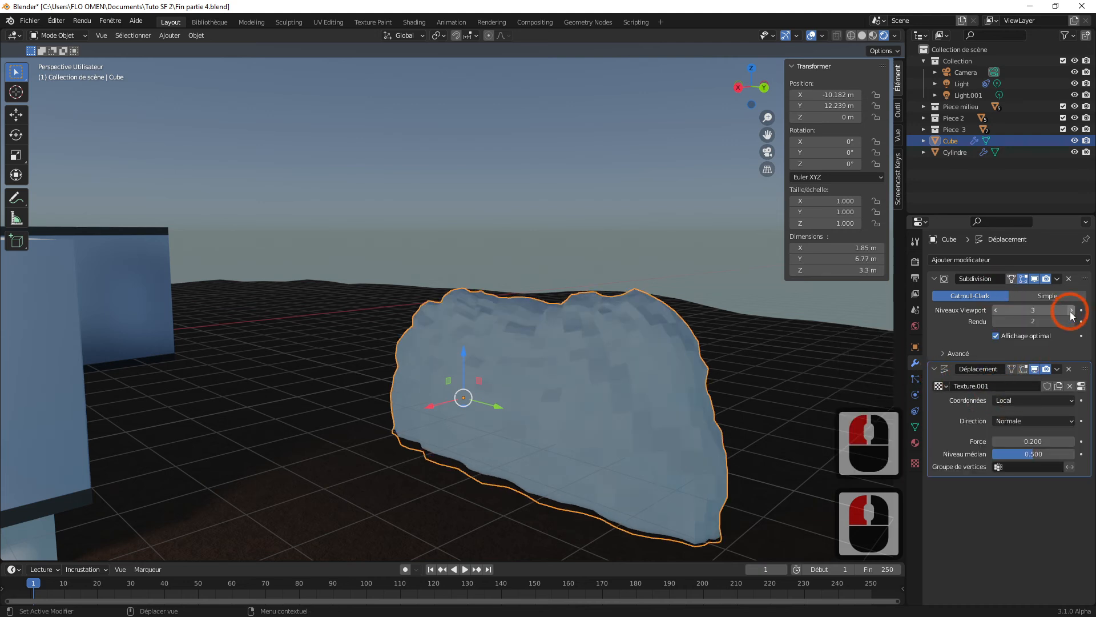
click(1000, 310)
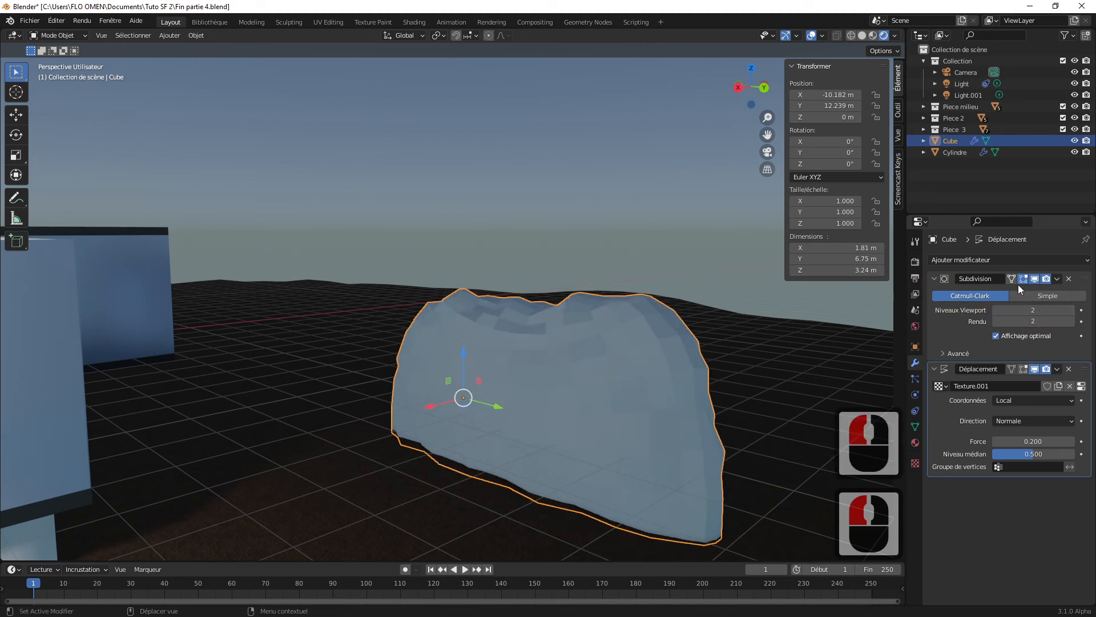
Step: Add a second Subdivision Surface modifier after the Displace modifier and set the first one's viewport level to 3
click(1003, 257)
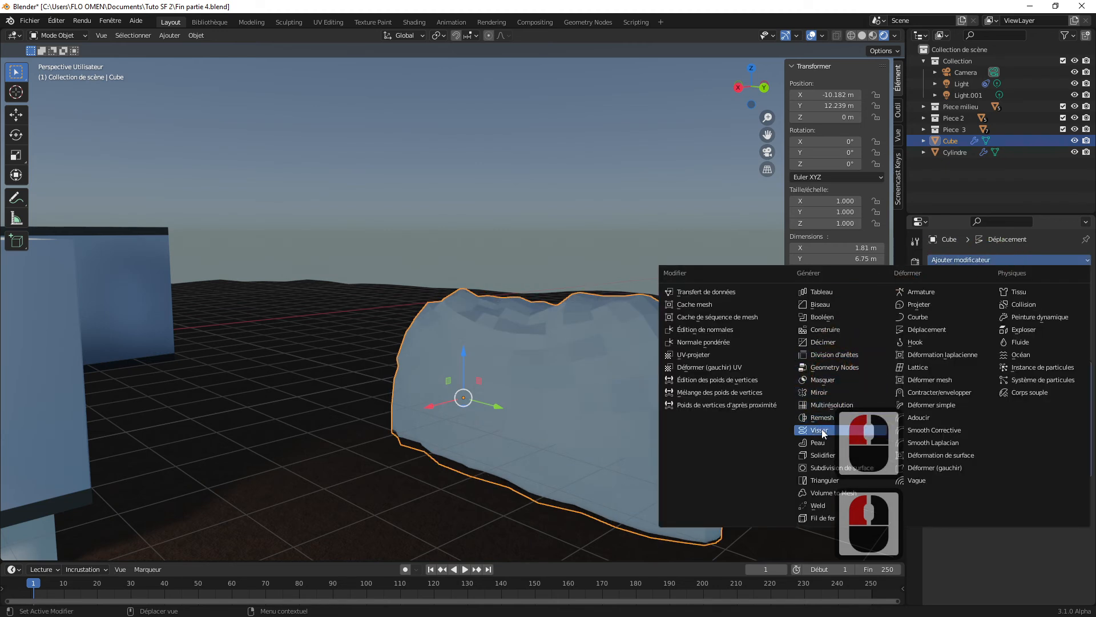
click(823, 469)
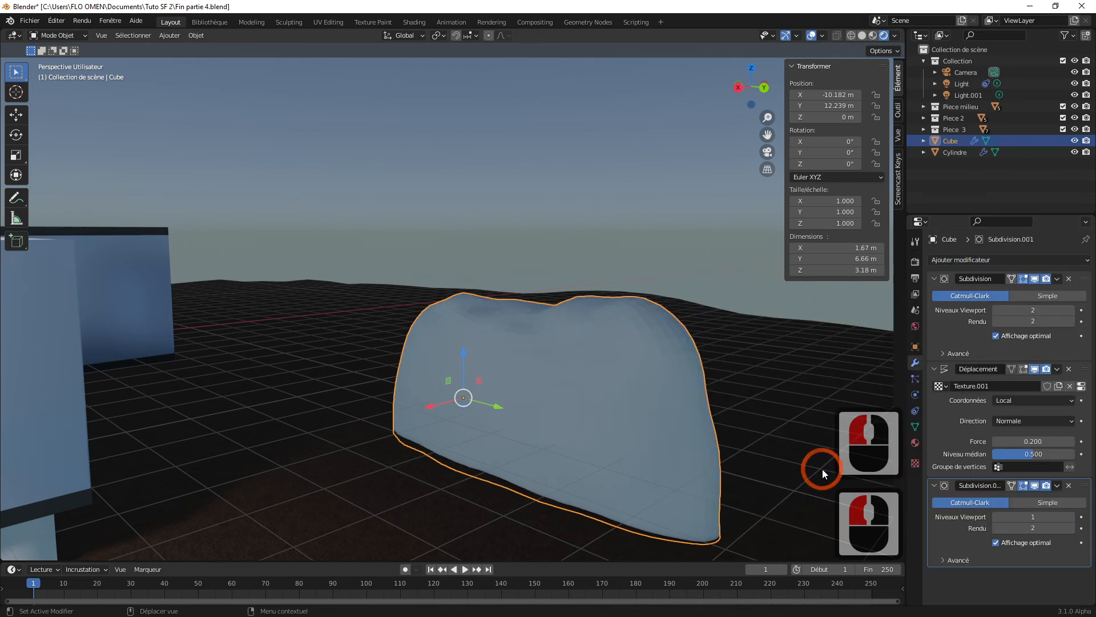
click(1071, 310)
scroll(590, 408, down, 3)
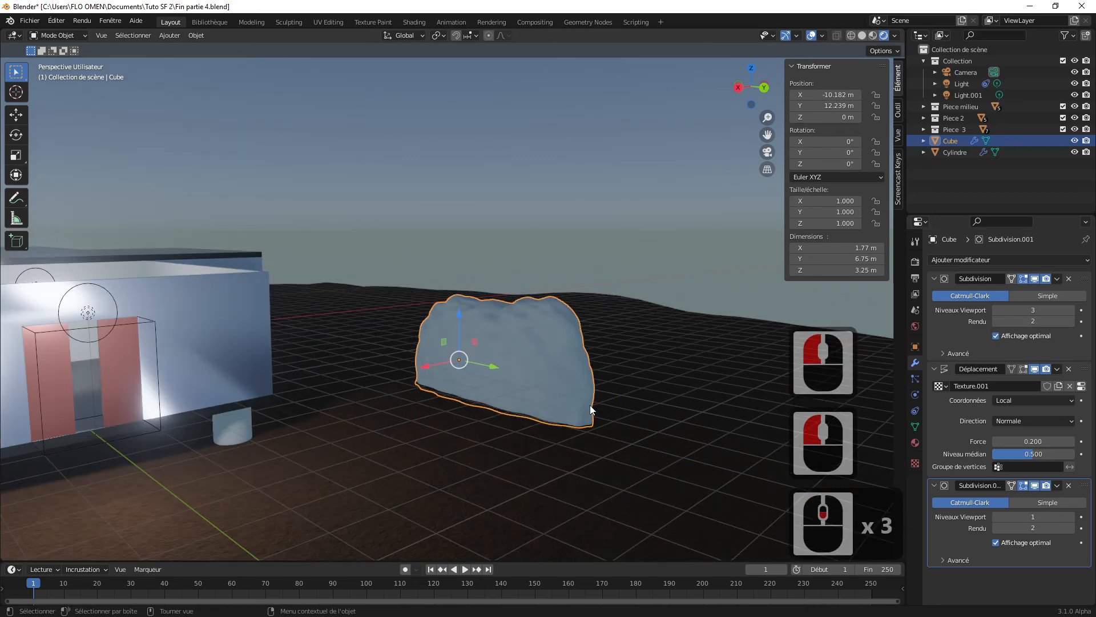
Step: Apply smooth shading (Ombrage lissé) to the rock and check it without the selection outline before reselecting it
click(614, 329)
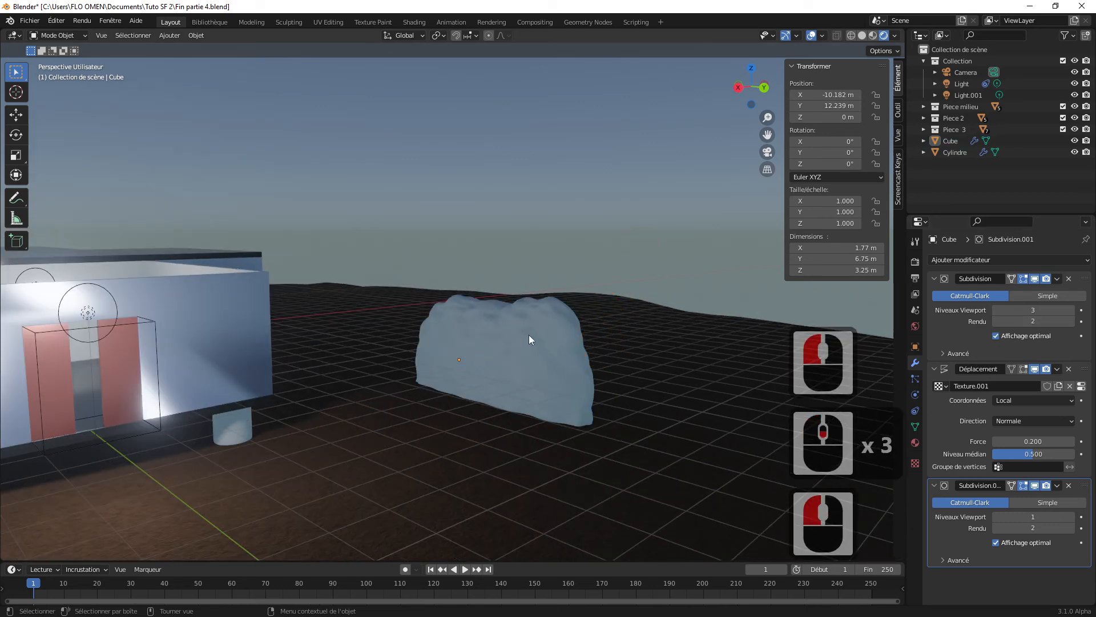
click(603, 343)
scroll(577, 367, up, 2)
right_click(569, 354)
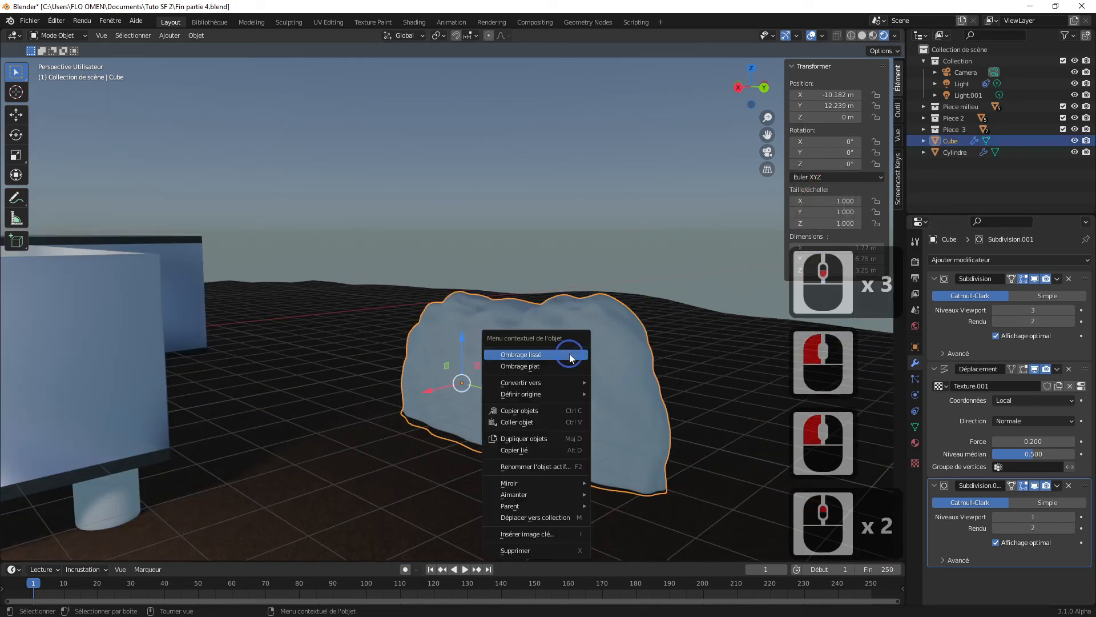
click(570, 354)
click(623, 245)
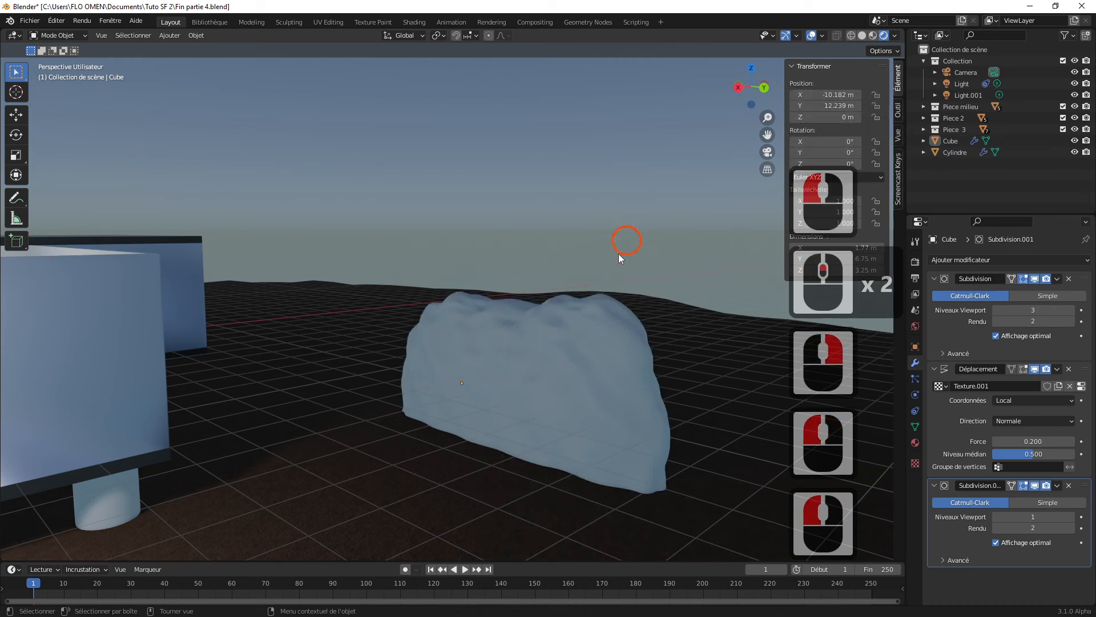
click(567, 360)
middle_drag(437, 466, 537, 429)
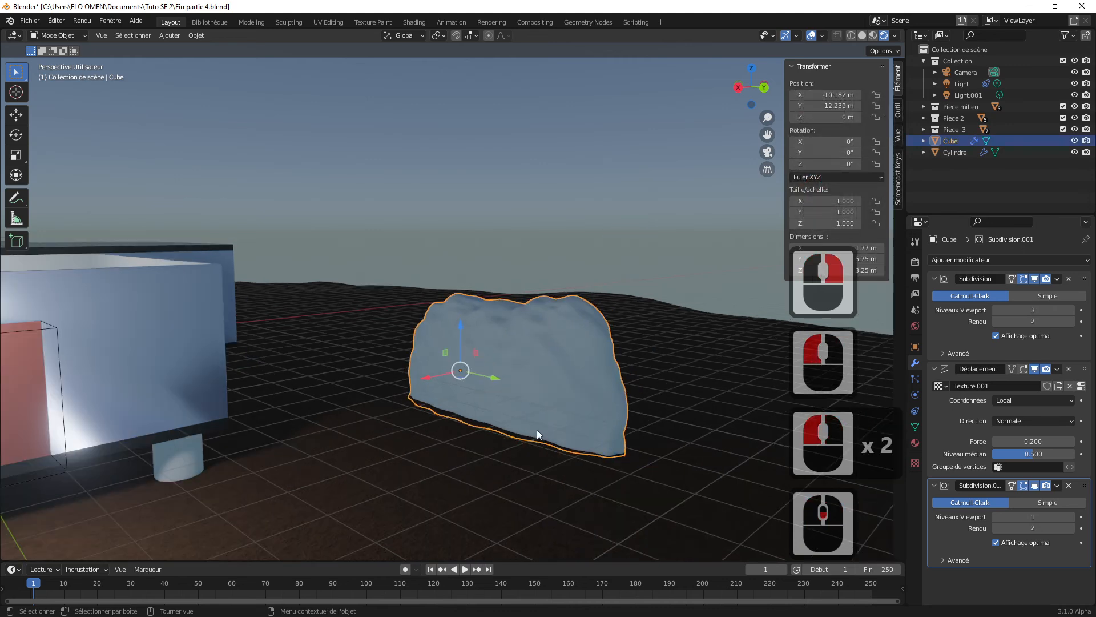
Step: Assign the existing Roche material to the rock
click(915, 441)
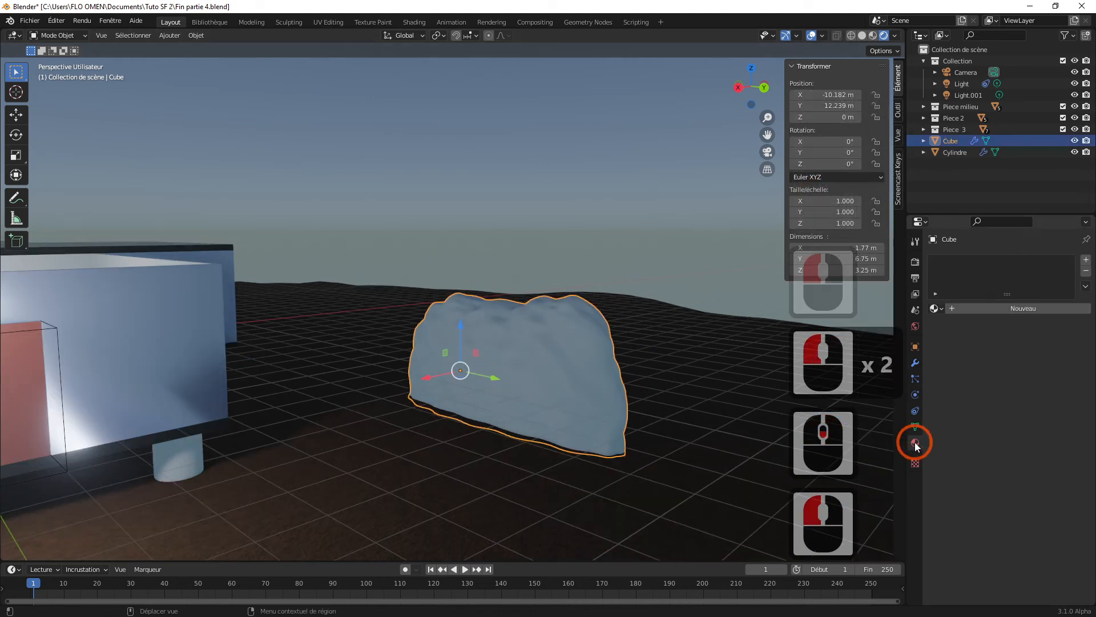
click(939, 309)
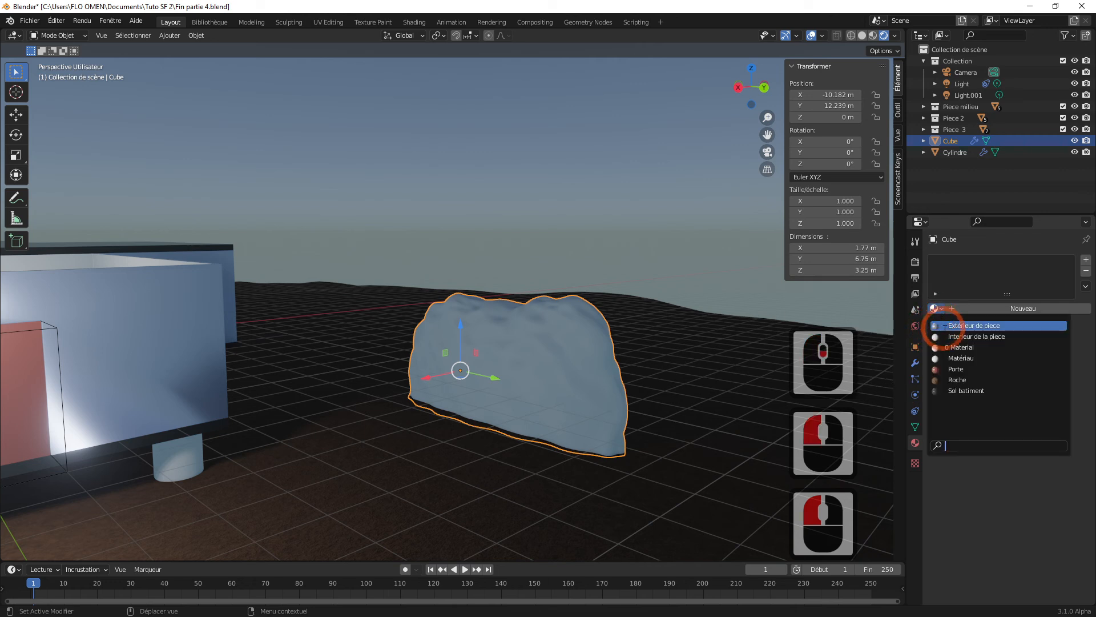
click(957, 379)
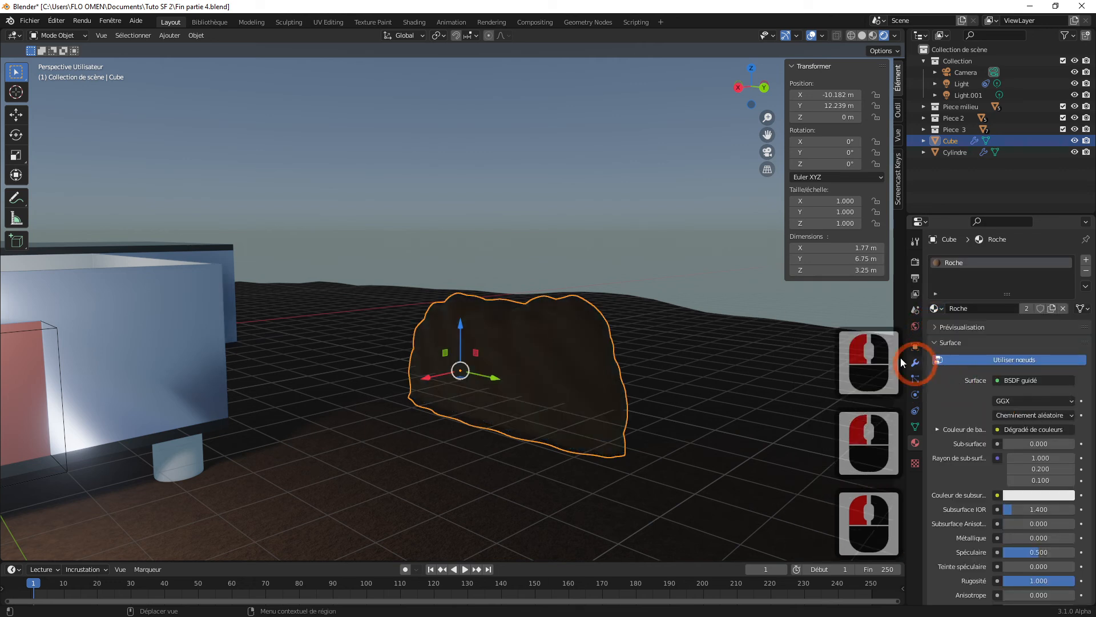
Step: Move the rock about 3.63 m along the X axis, closer to the building
click(615, 298)
middle_drag(608, 301, 491, 339)
click(506, 342)
drag(432, 361, 317, 383)
middle_drag(397, 366, 547, 345)
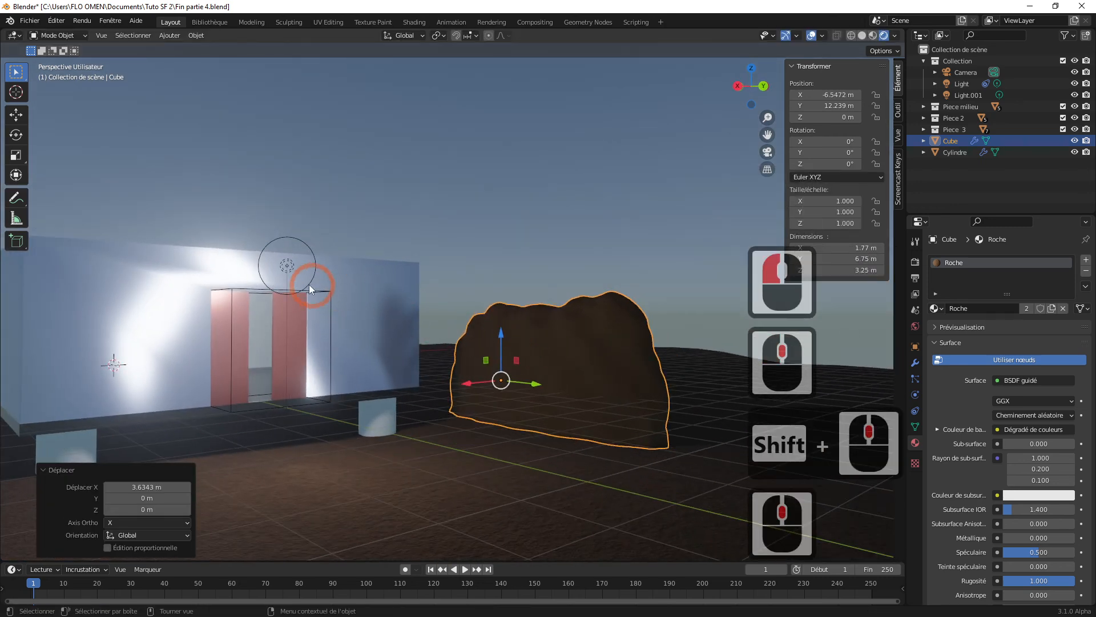
Step: Set the power (Puissance) of the point light above the building doors to 200 W
click(287, 265)
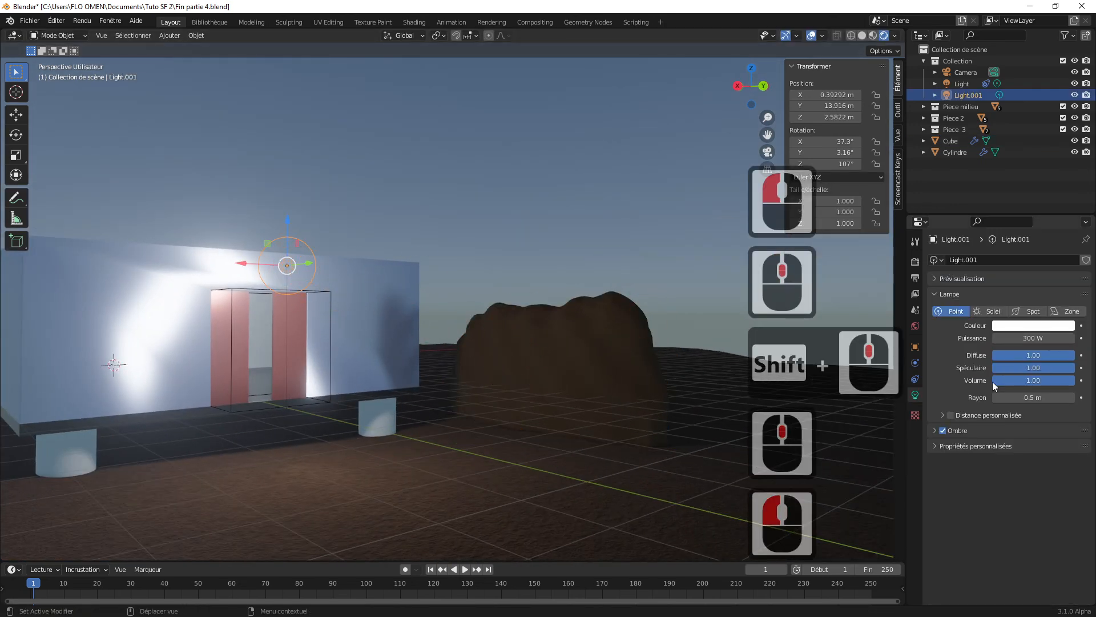
click(1032, 338)
click(1030, 341)
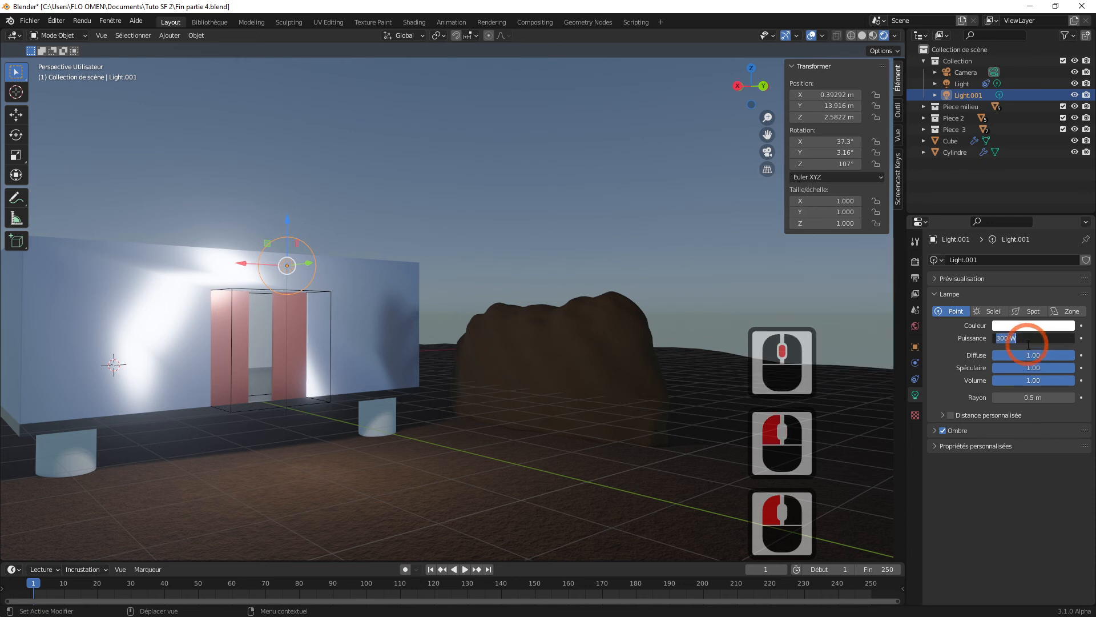
text(200)
key(Return)
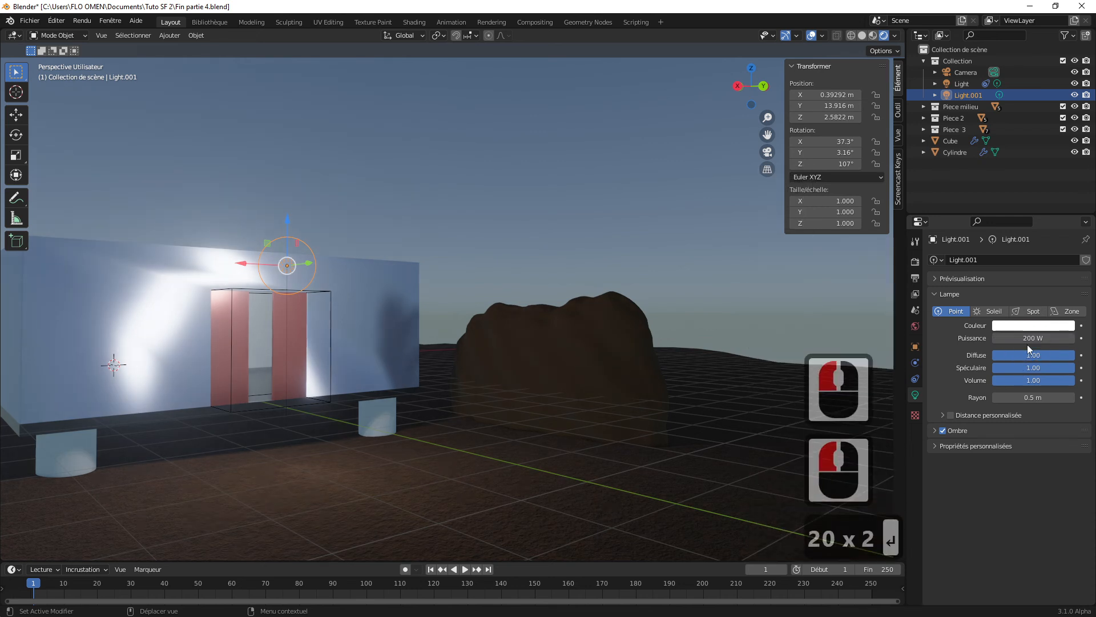
Step: Change the point light's colour to warm orange, with hue about 0.072 and saturation about 0.889
click(1033, 325)
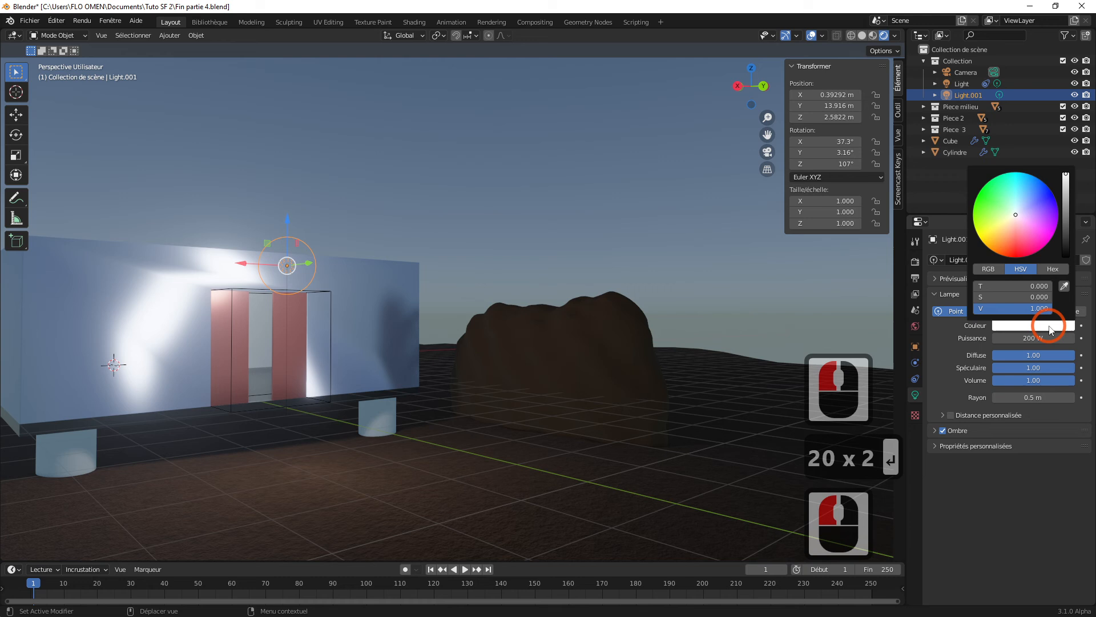
click(1006, 227)
drag(1005, 228, 1002, 234)
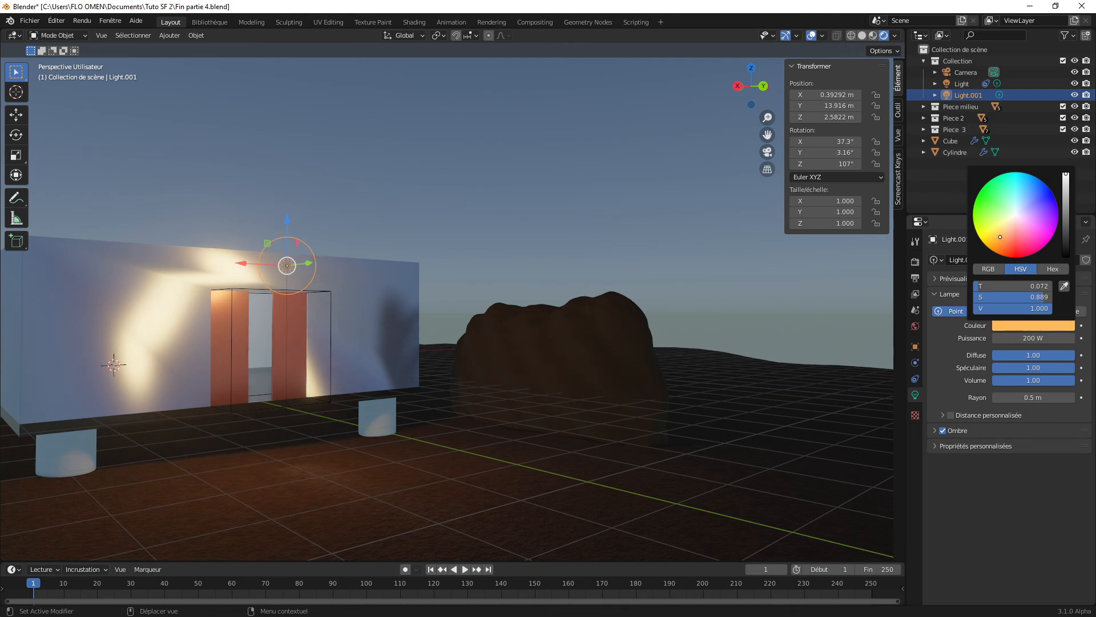
click(809, 289)
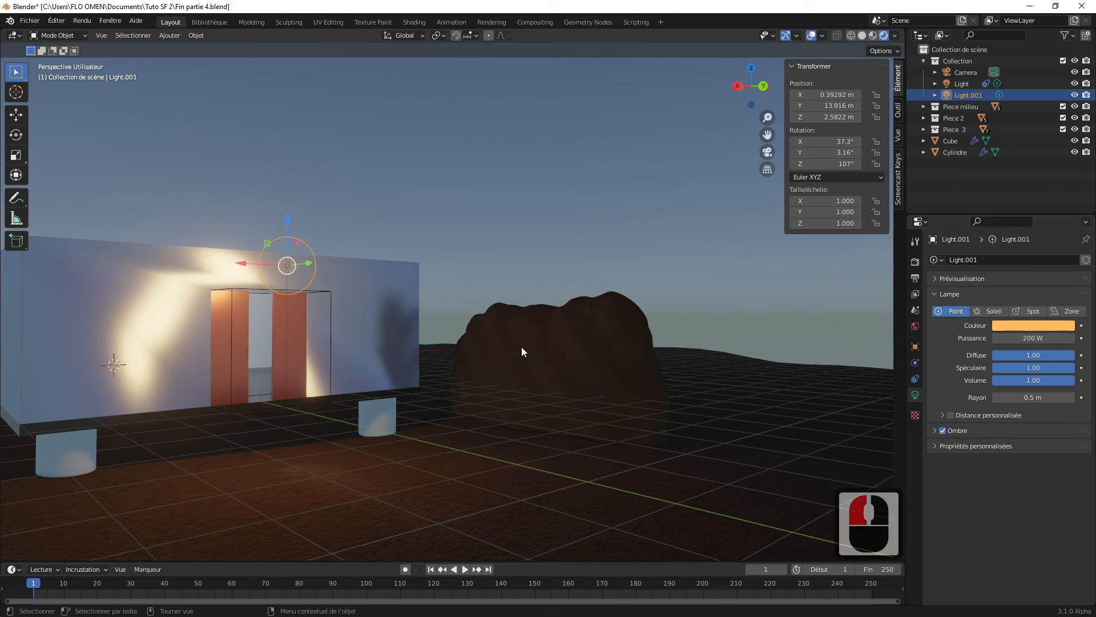
Step: Move the orange point light about 3.96 m in the negative X direction, between the doors and the rock, and select the rock
drag(243, 268, 428, 259)
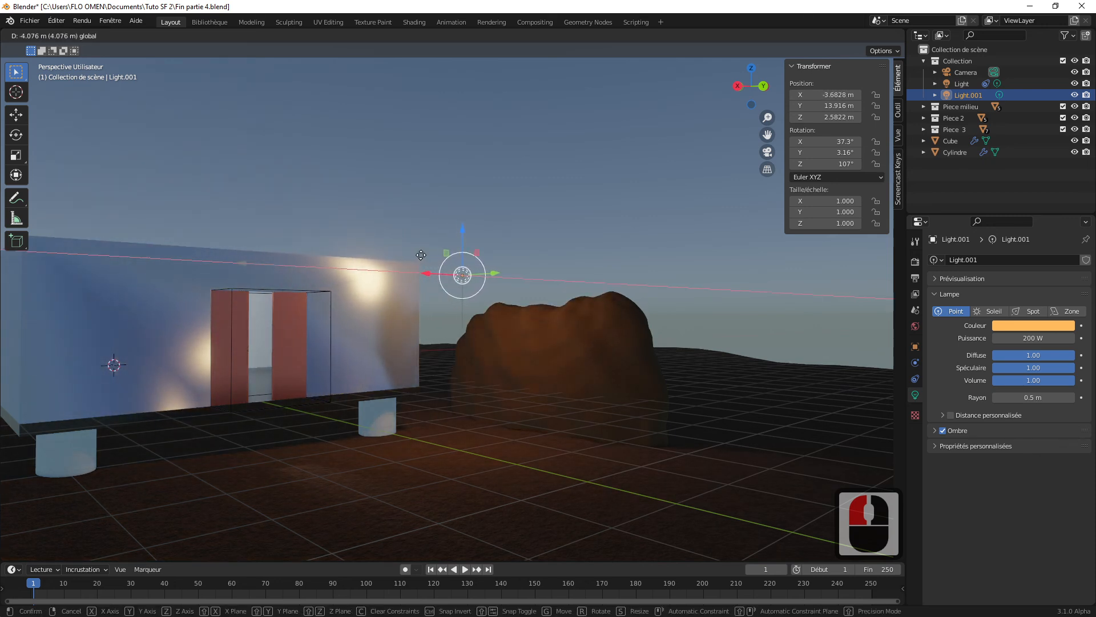
middle_drag(445, 268, 557, 303)
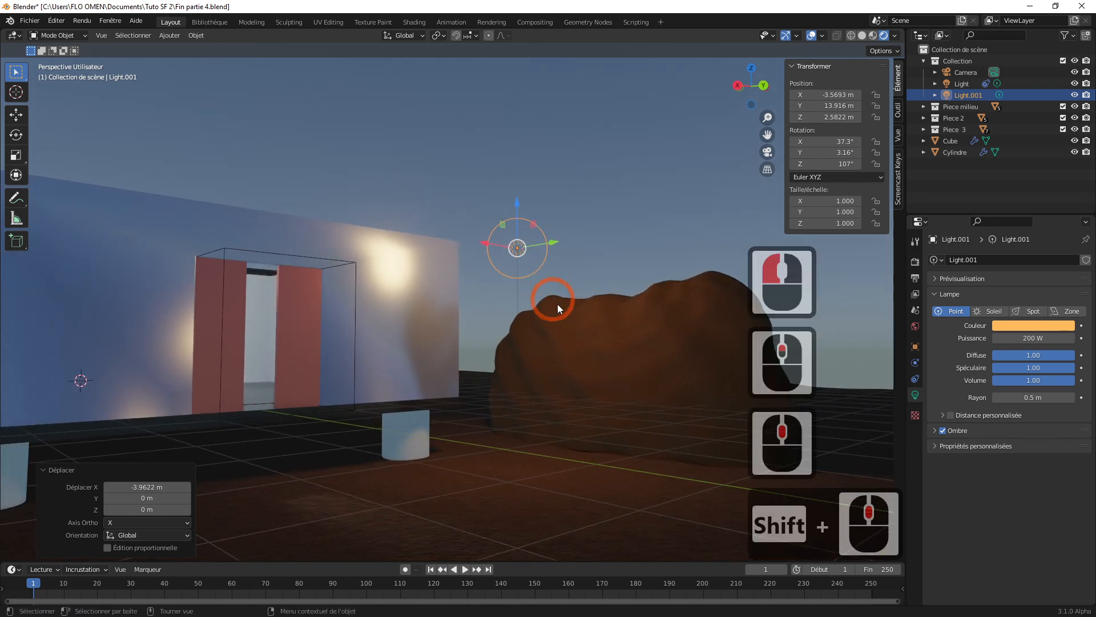
click(627, 350)
shift+middle_drag(631, 347, 603, 337)
click(633, 236)
click(612, 337)
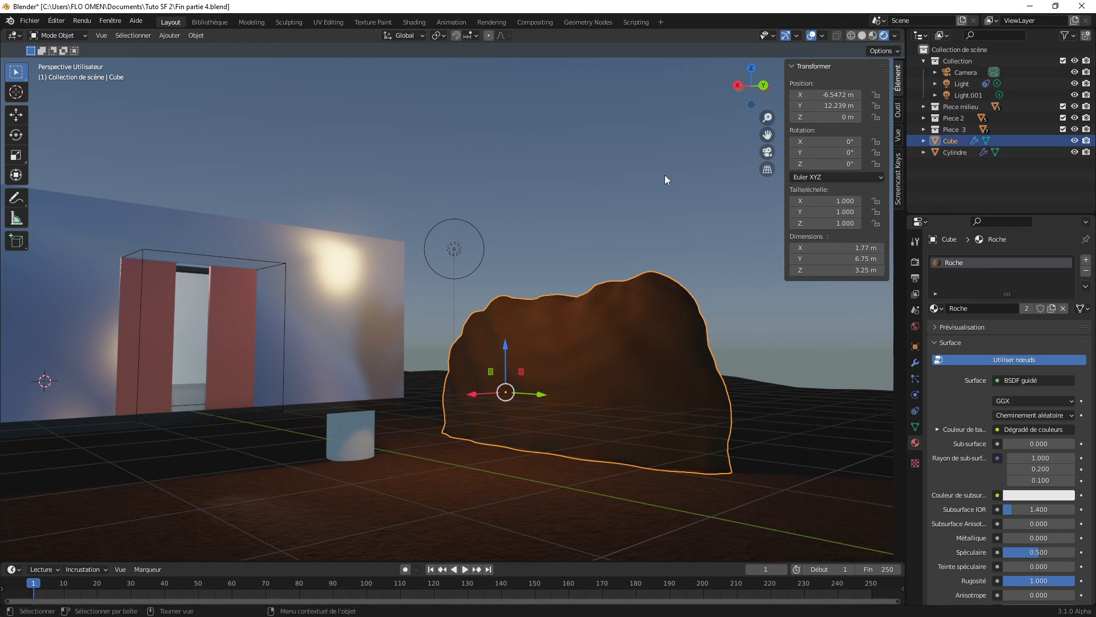
Step: Align the camera to the current view, reframe it on the building doors and the rock, and hide the transform sidebar
shift+middle_drag(664, 174, 665, 174)
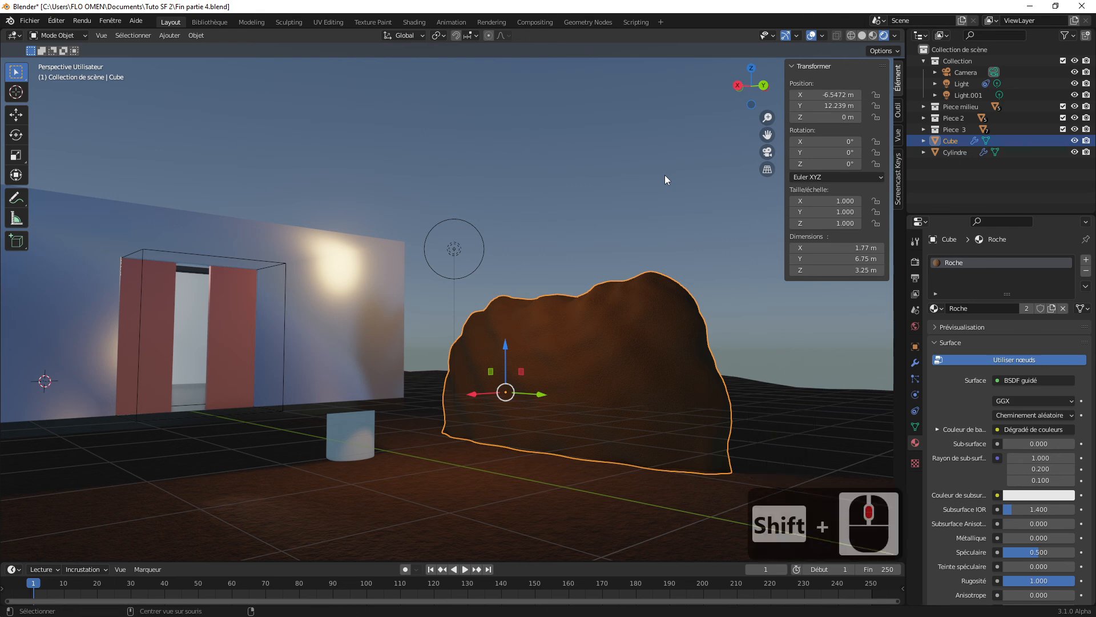
key(ctrl+alt+KP_0)
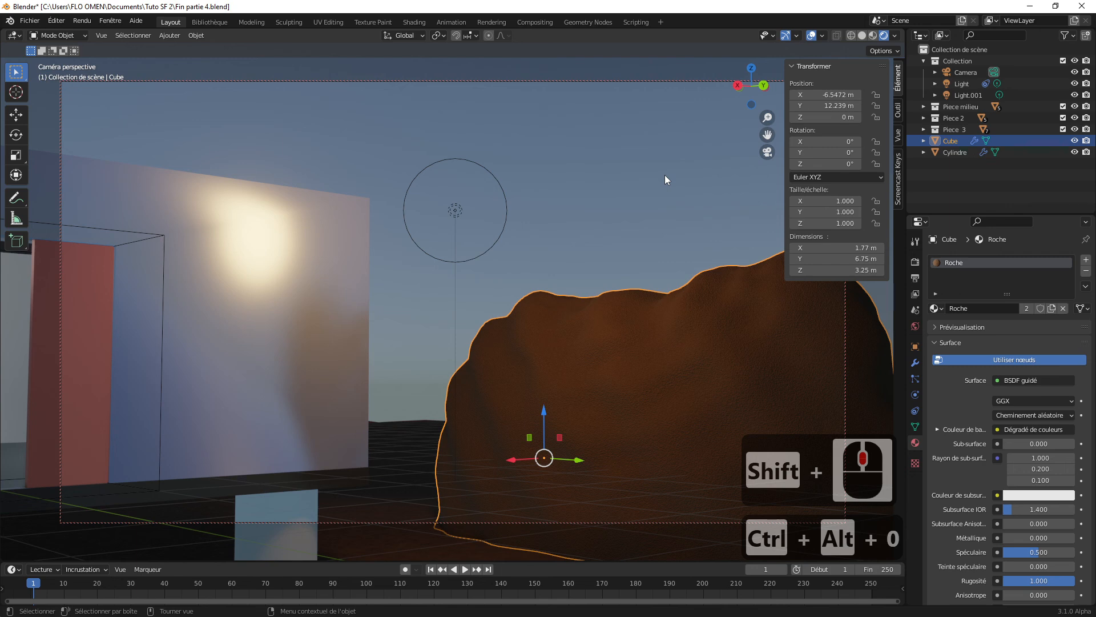
scroll(513, 288, down, 2)
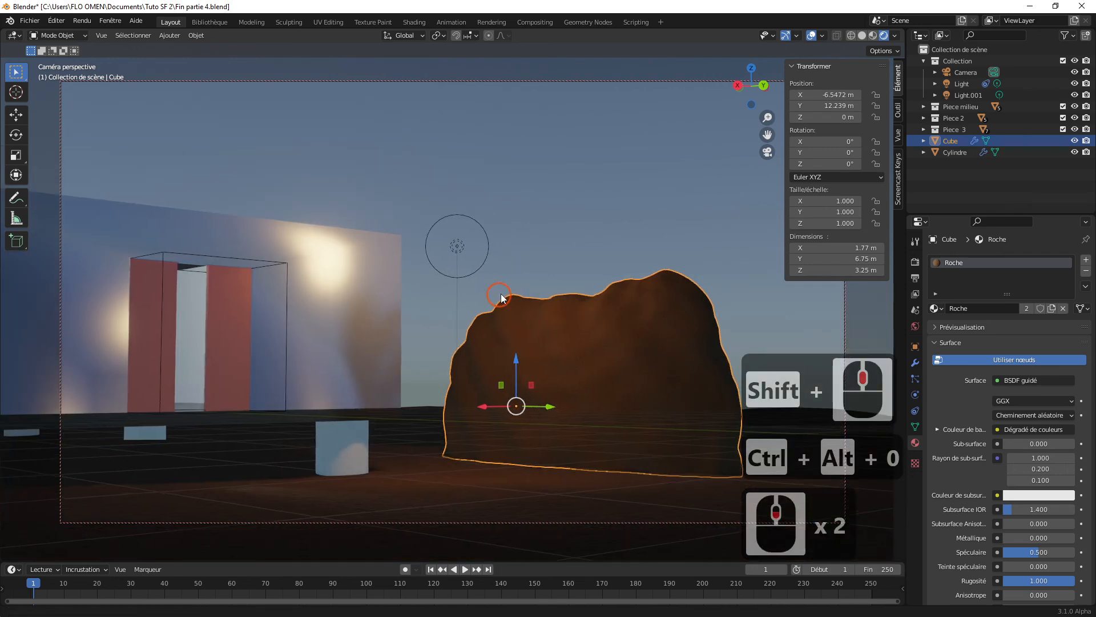
shift+middle_drag(505, 290, 492, 321)
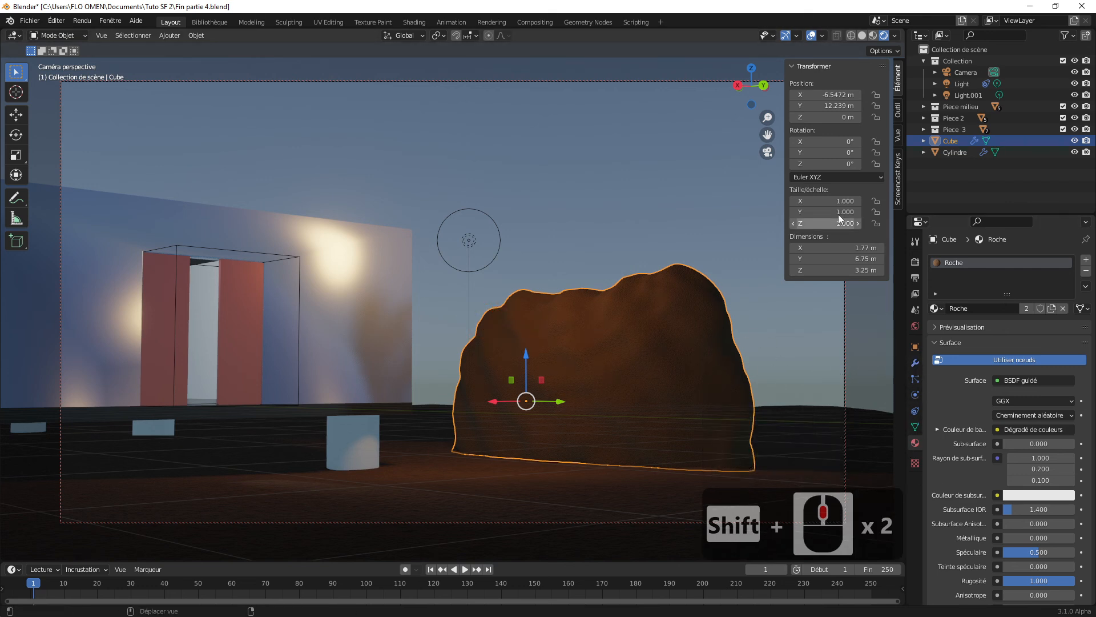
drag(782, 104, 966, 105)
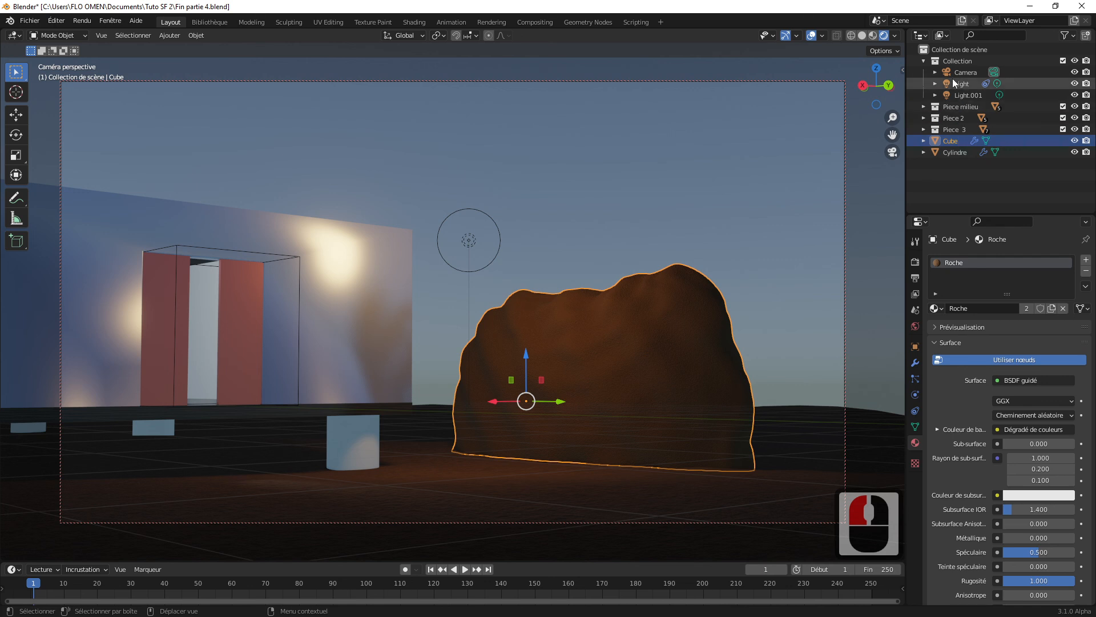
Step: Enable depth of field (Profondeur de champ) on the camera and set its focus distance to 16 m
click(970, 73)
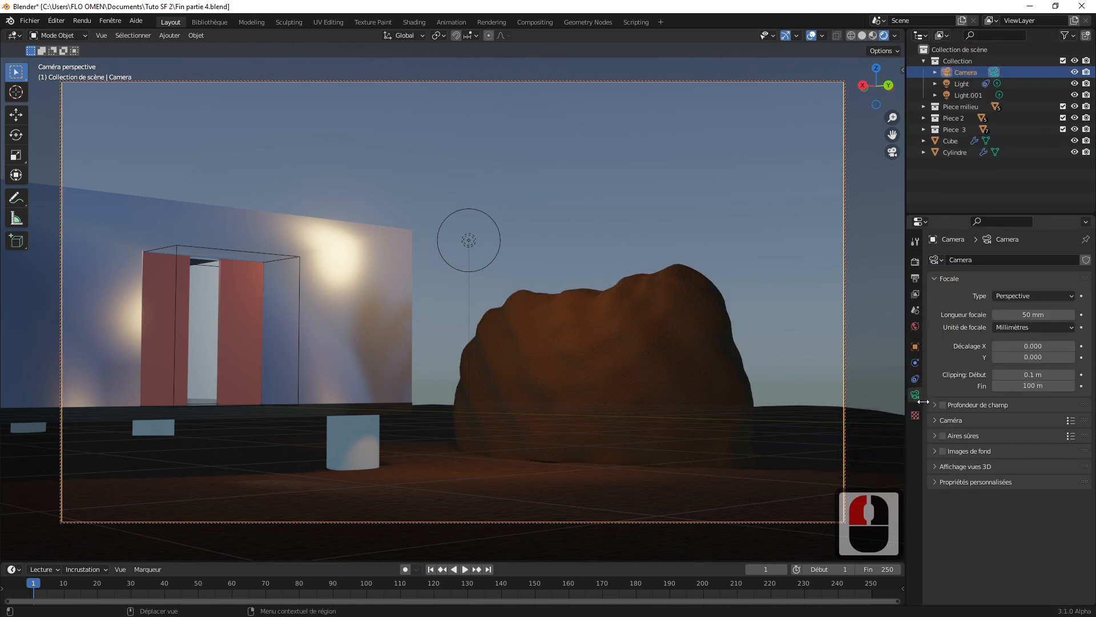
click(914, 397)
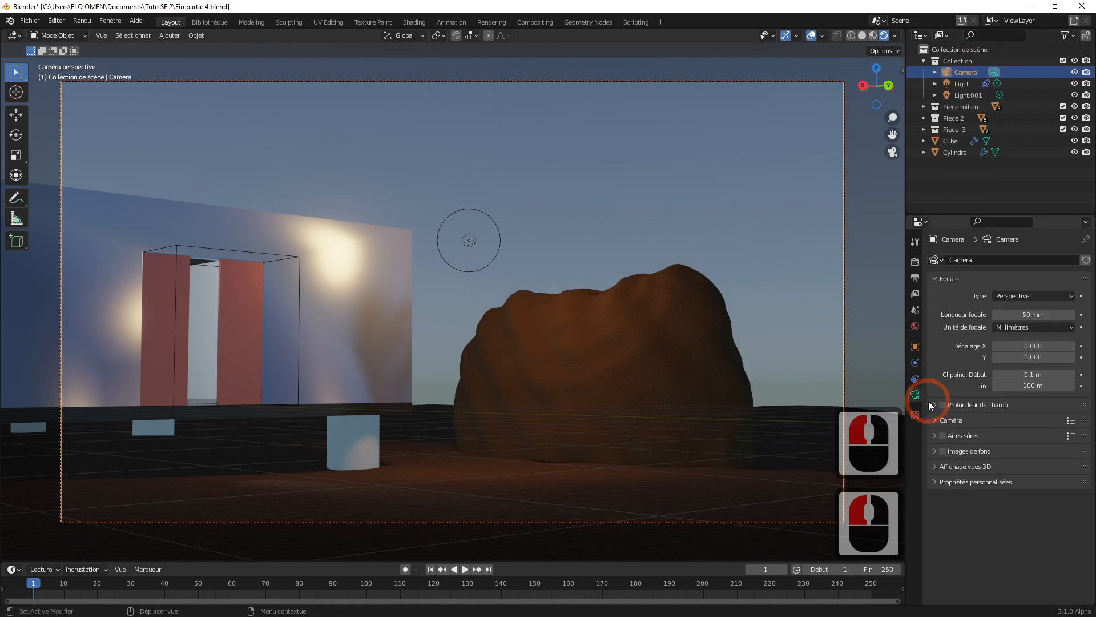
click(943, 405)
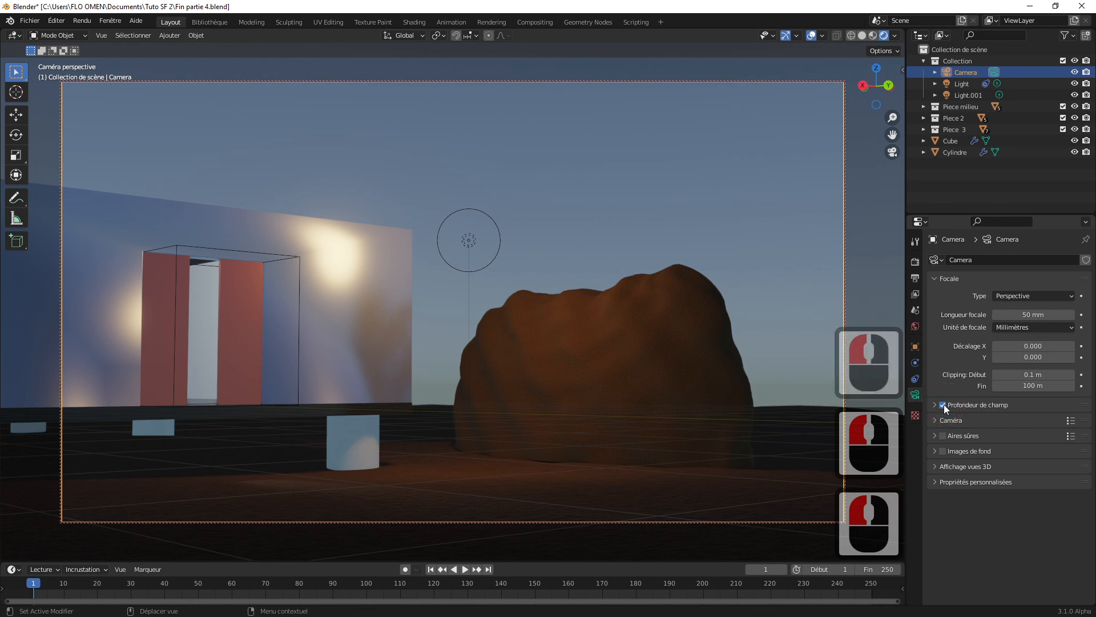
click(934, 406)
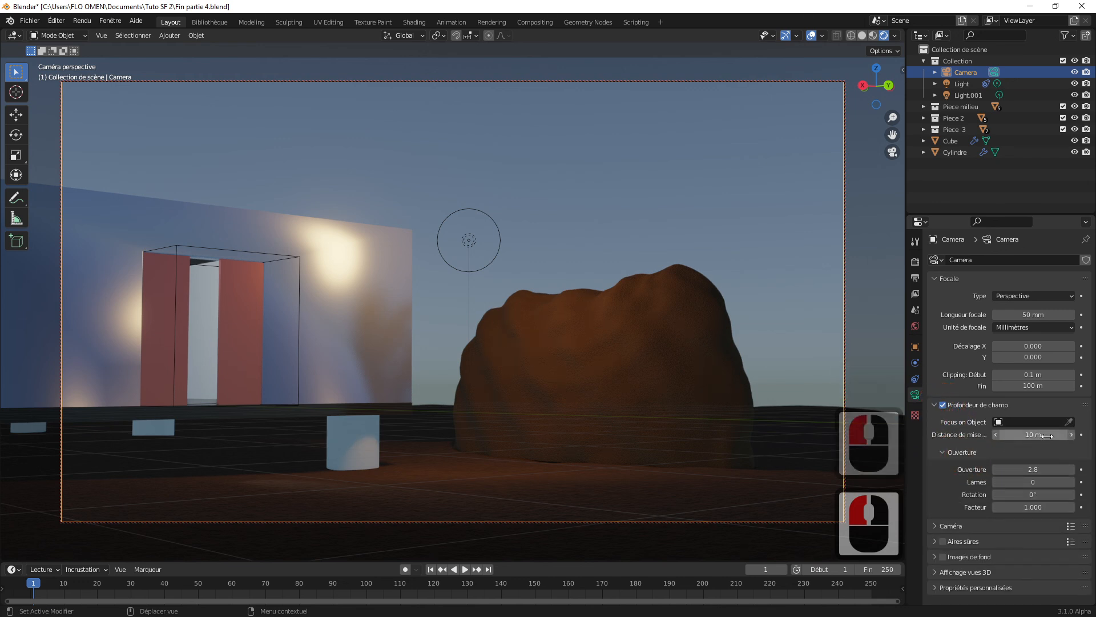
mouse_move(1048, 437)
mouse_down()
mouse_move(1021, 437)
mouse_move(1005, 468)
mouse_move(993, 467)
mouse_move(1035, 434)
mouse_move(1072, 433)
mouse_move(998, 434)
mouse_move(1075, 434)
mouse_move(1058, 433)
mouse_up()
Step: Lower the camera's aperture (Ouverture) to 0.1 and raise it gradually to 1.4
click(1027, 468)
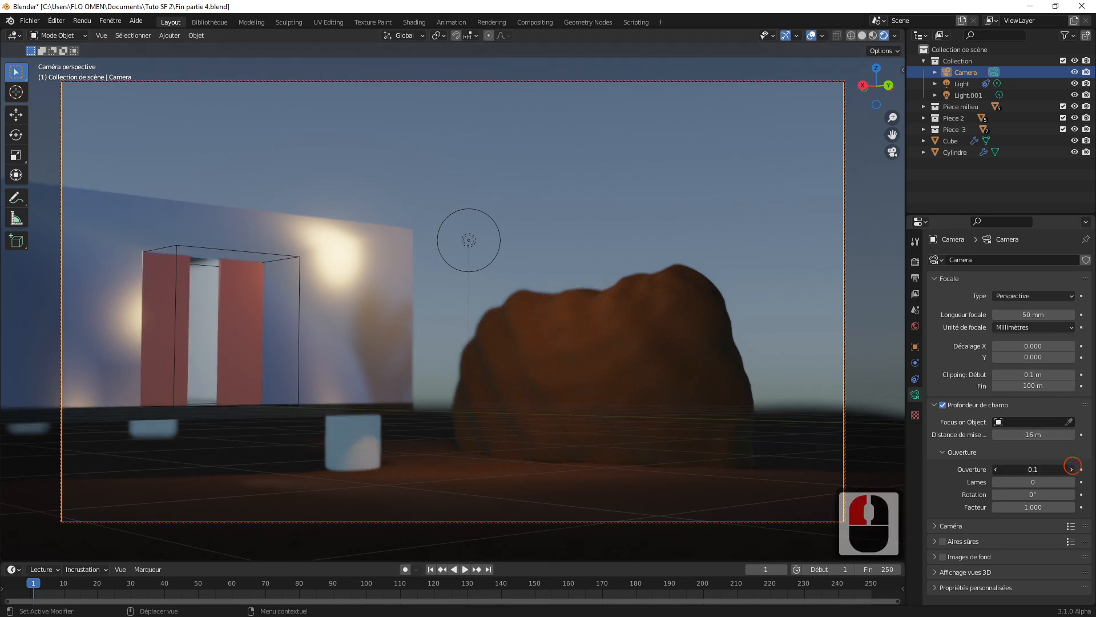
click(1071, 468)
click(1071, 469)
click(1071, 468)
click(1073, 469)
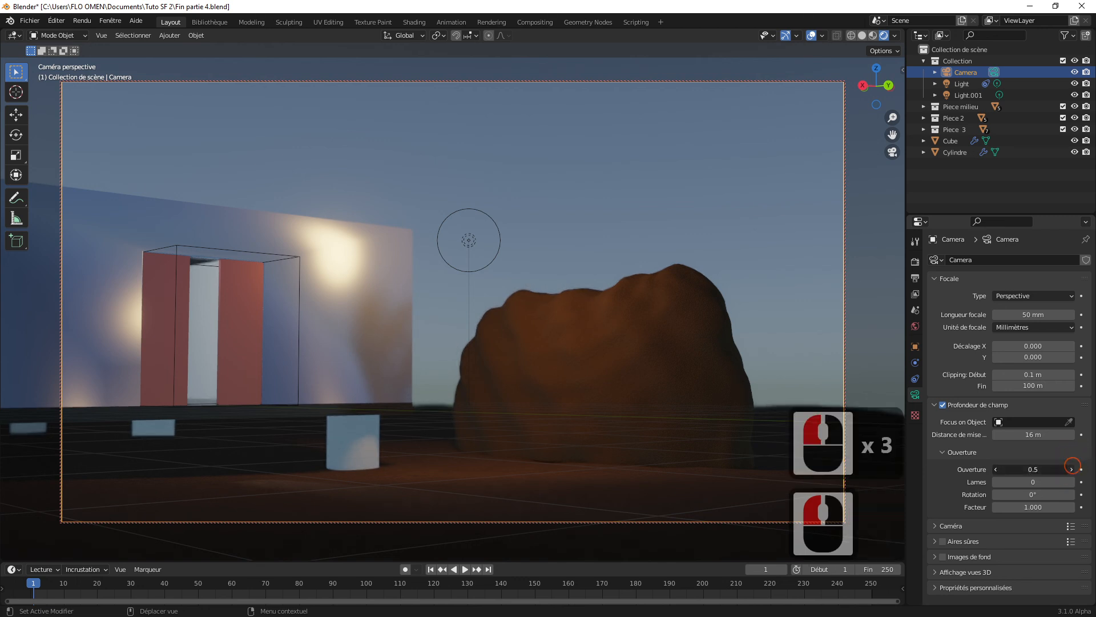
click(1072, 469)
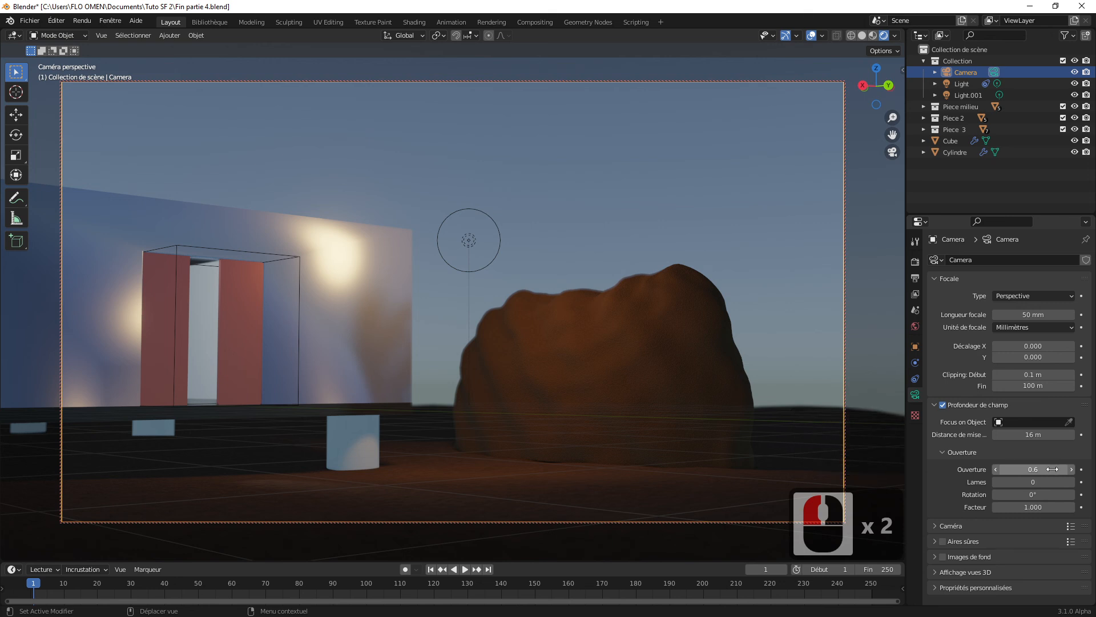
click(1071, 469)
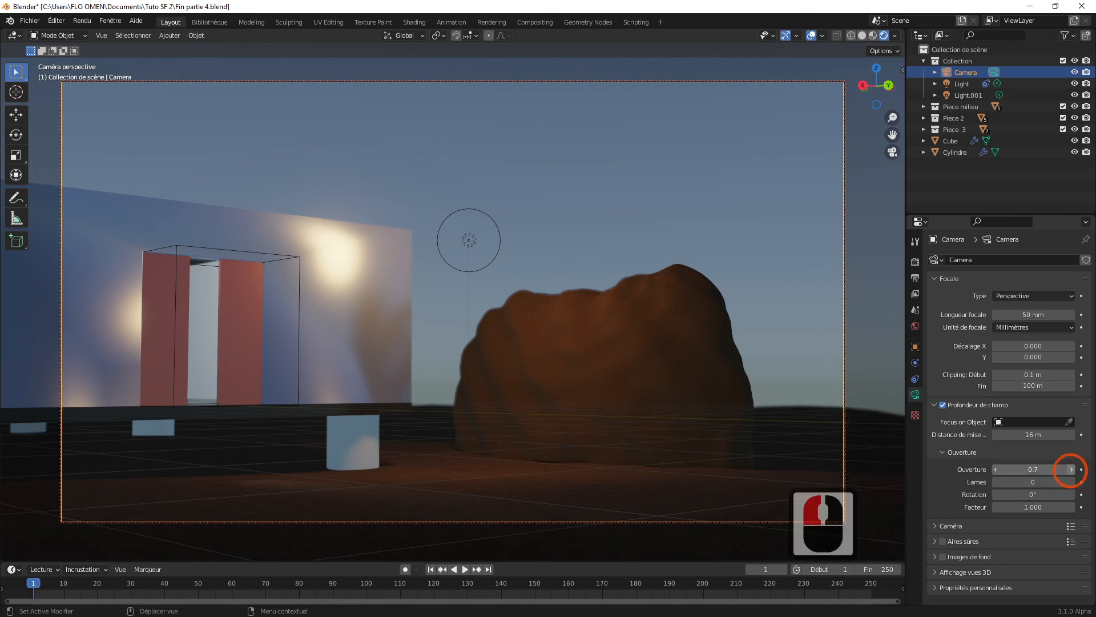
click(1071, 468)
click(1071, 469)
click(1071, 469)
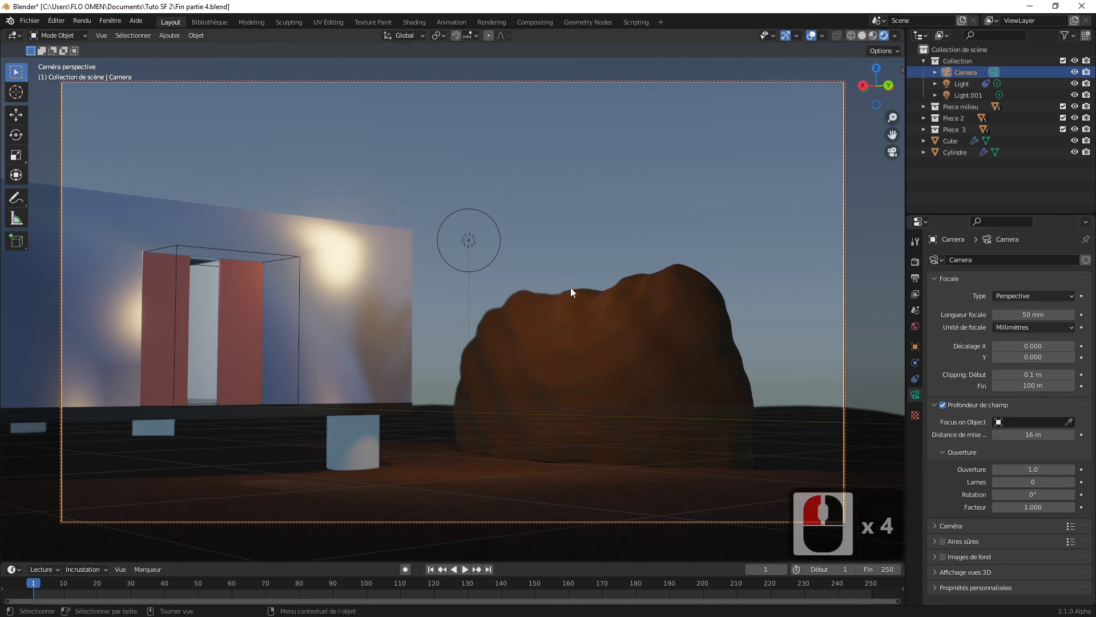
click(1071, 469)
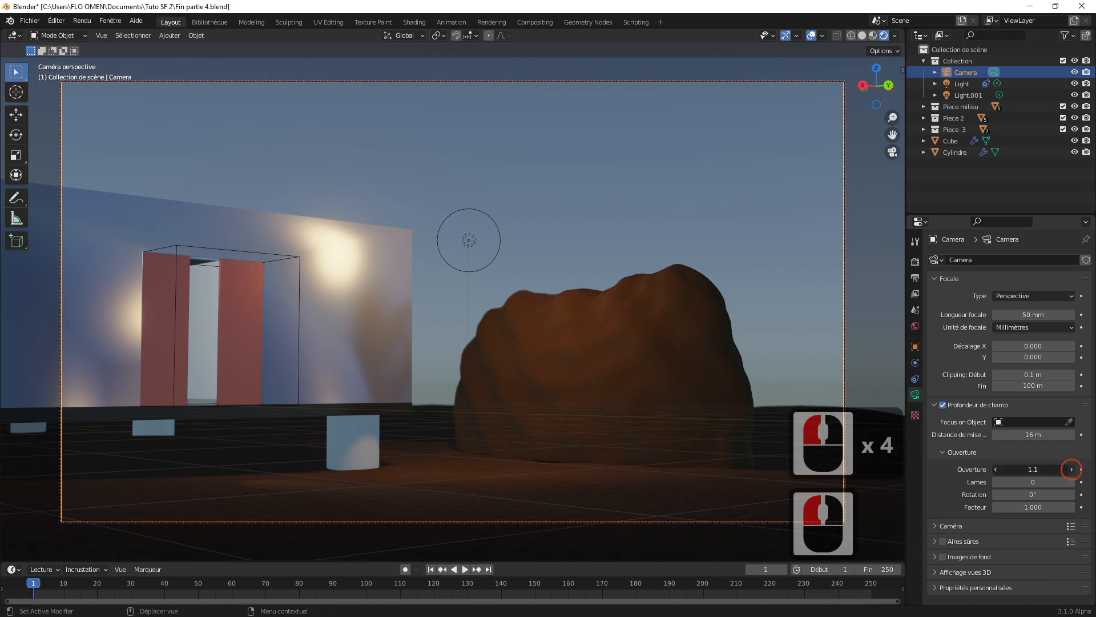
click(1071, 468)
click(1071, 469)
click(1072, 469)
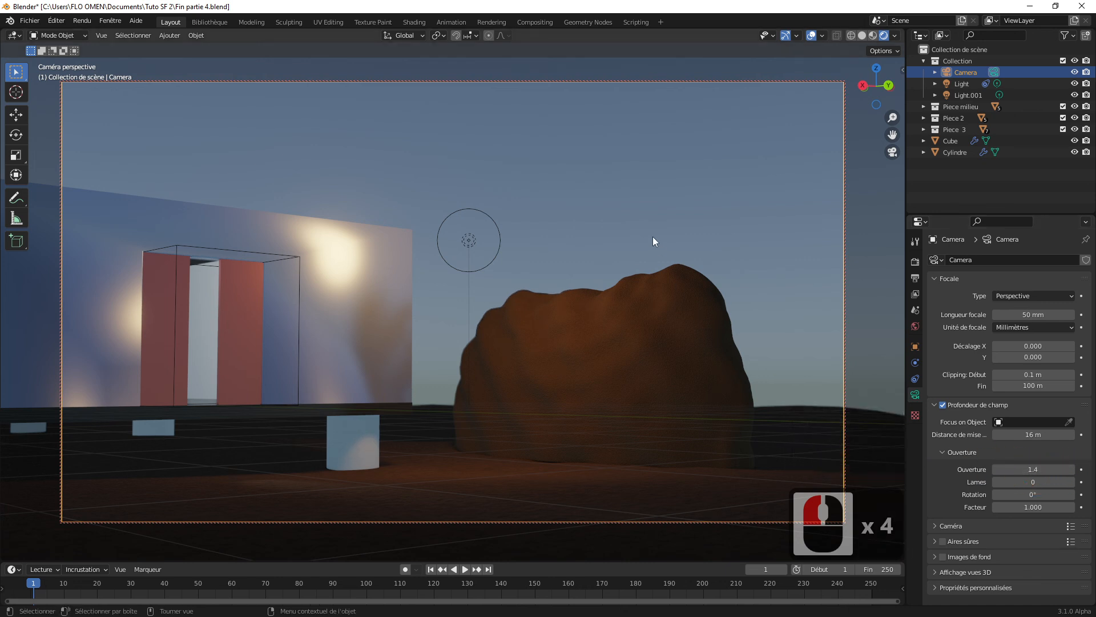
Step: Deselect the camera, hide the viewport overlays and shift the camera framing to show more of the building beside the rock
click(698, 262)
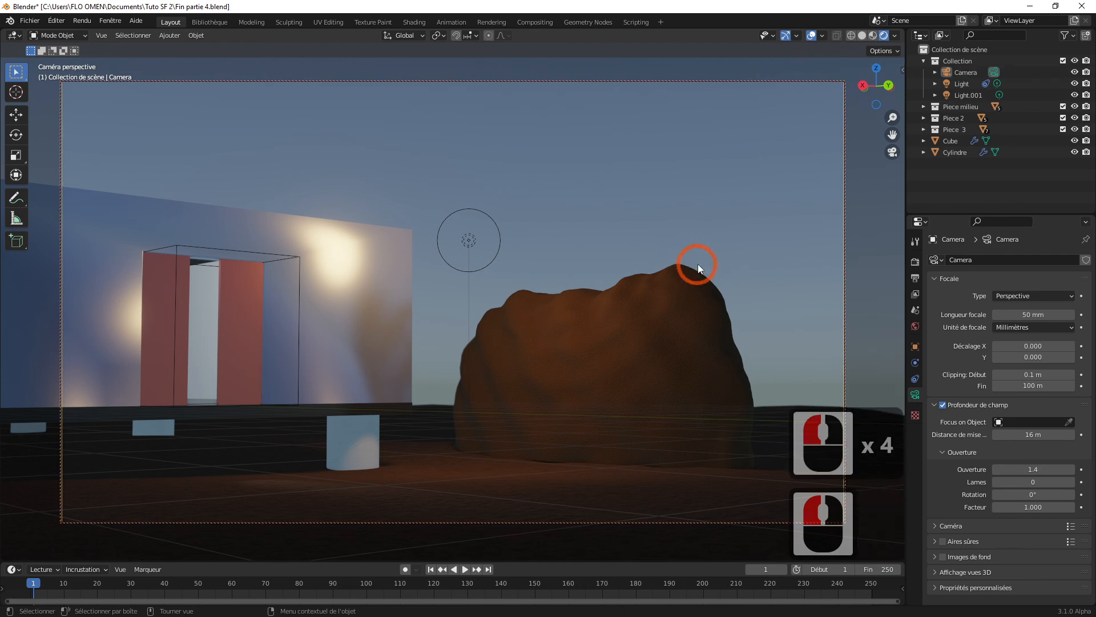
click(811, 36)
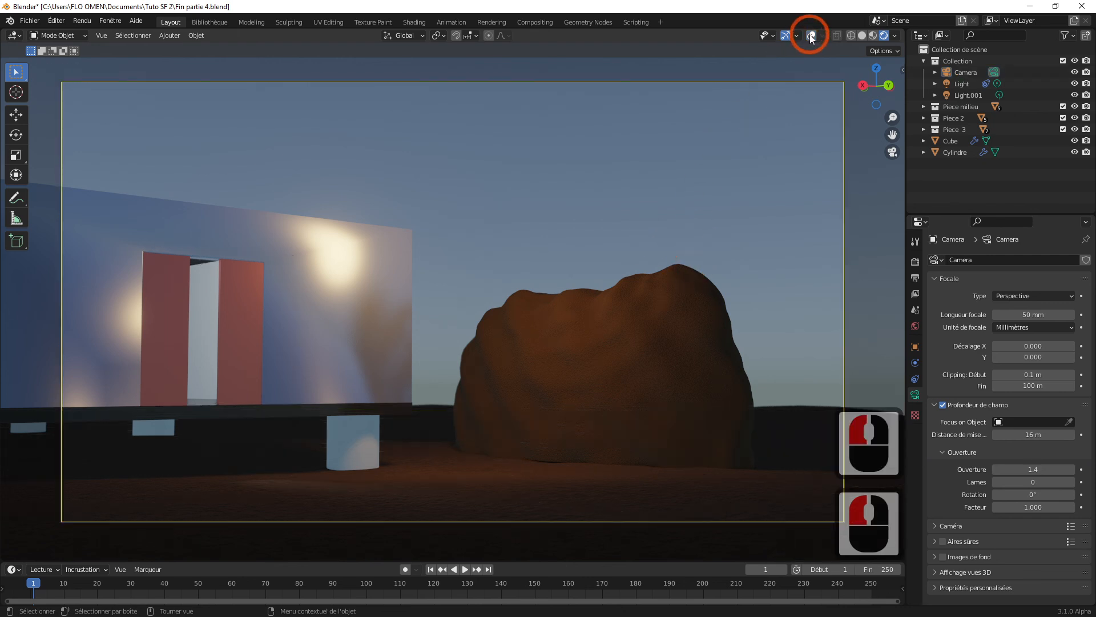
click(810, 35)
click(810, 36)
click(747, 111)
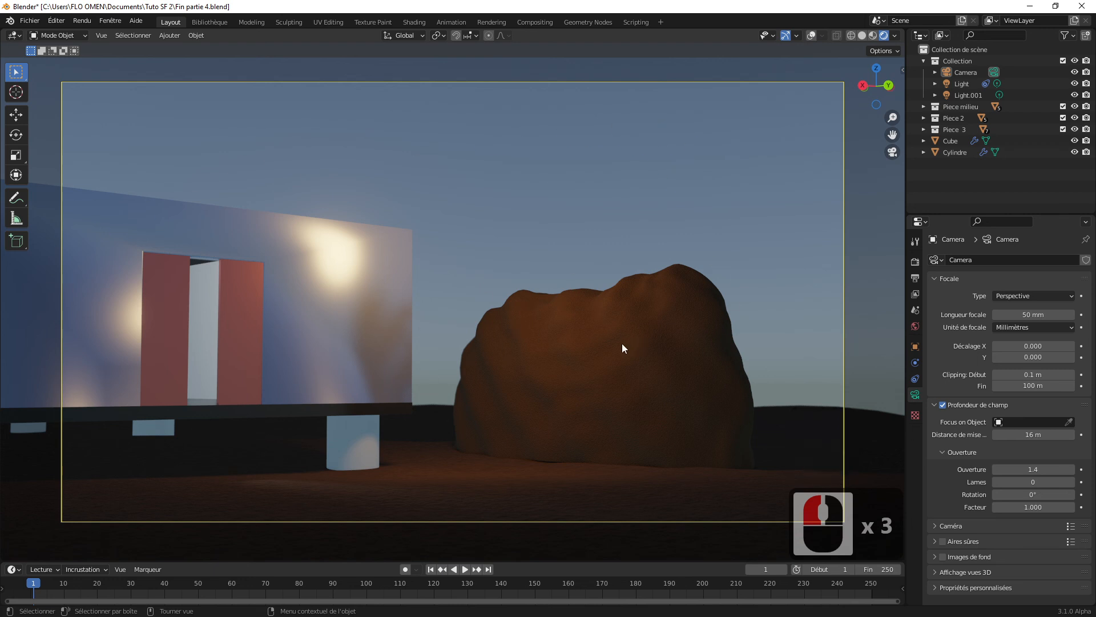
shift+middle_drag(575, 343, 654, 318)
shift+middle_click(649, 314)
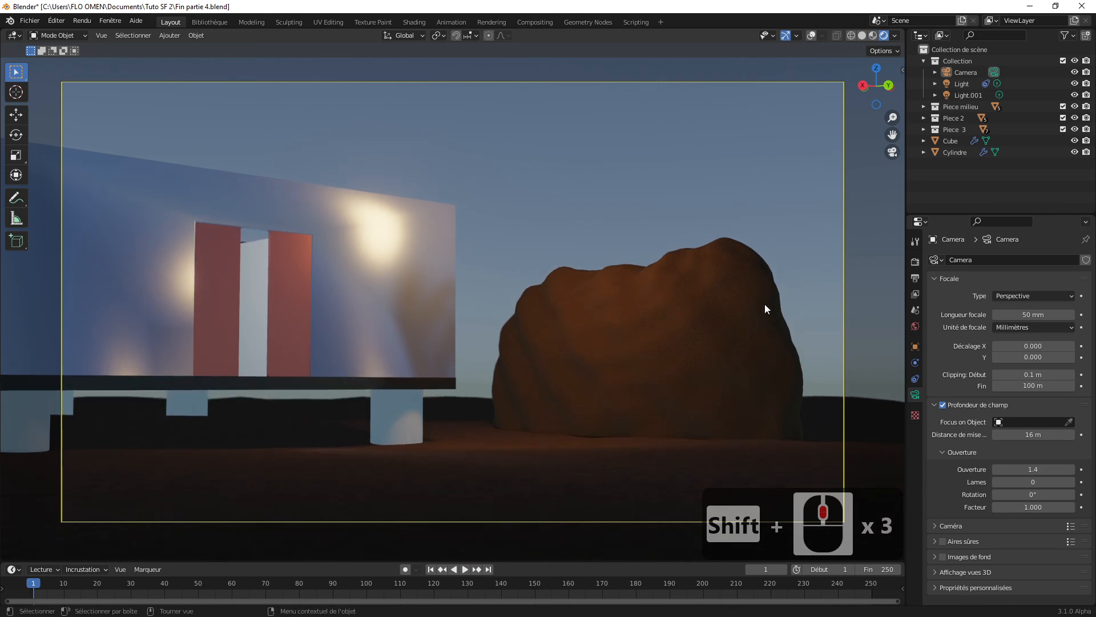